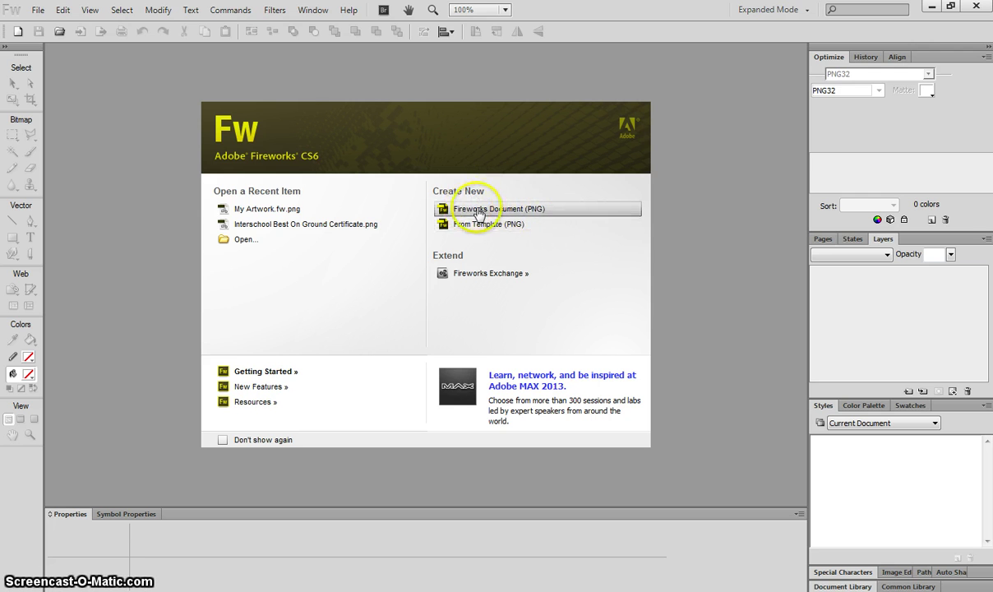
Step: Create a new Fireworks PNG document, 800 × 600 px with a white canvas at 72 ppi
left_click(563, 211)
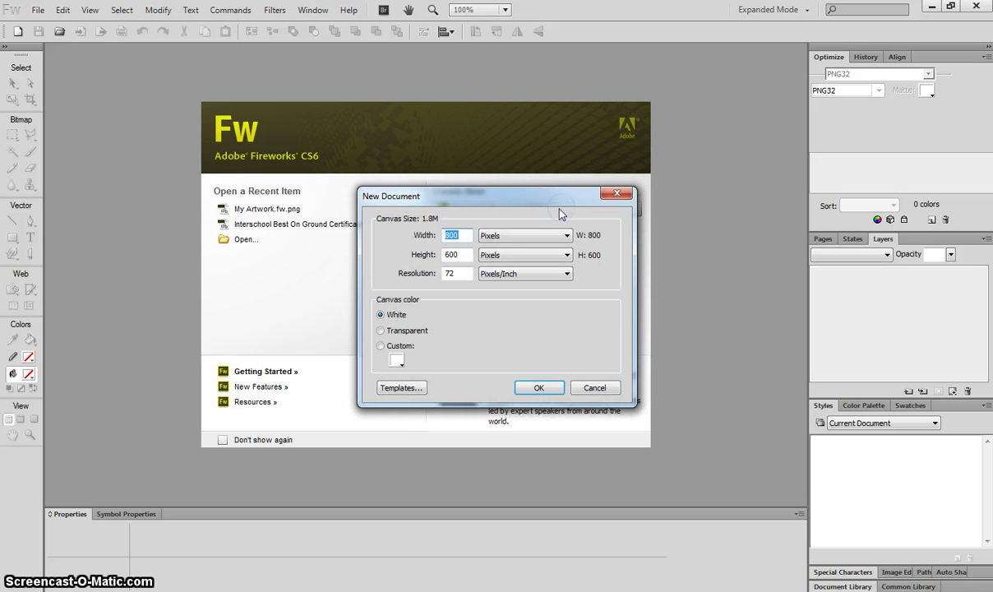
left_click(467, 235)
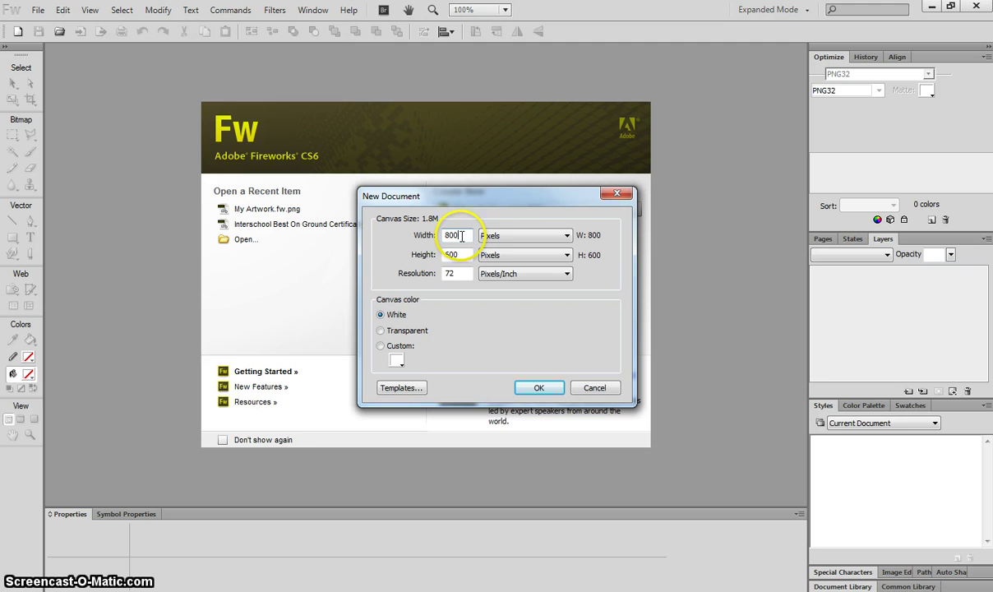
left_click(454, 254)
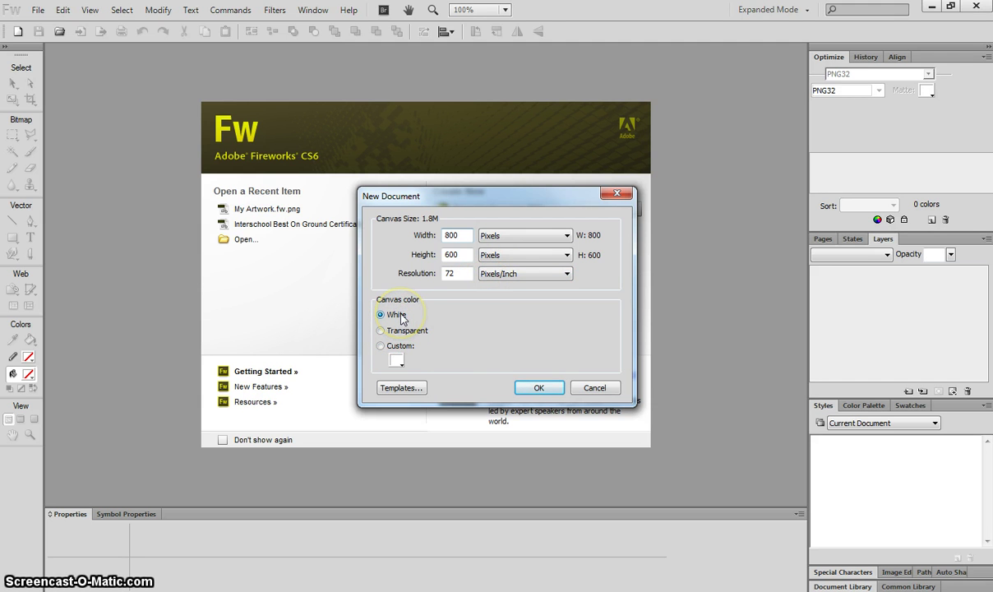
left_click(538, 391)
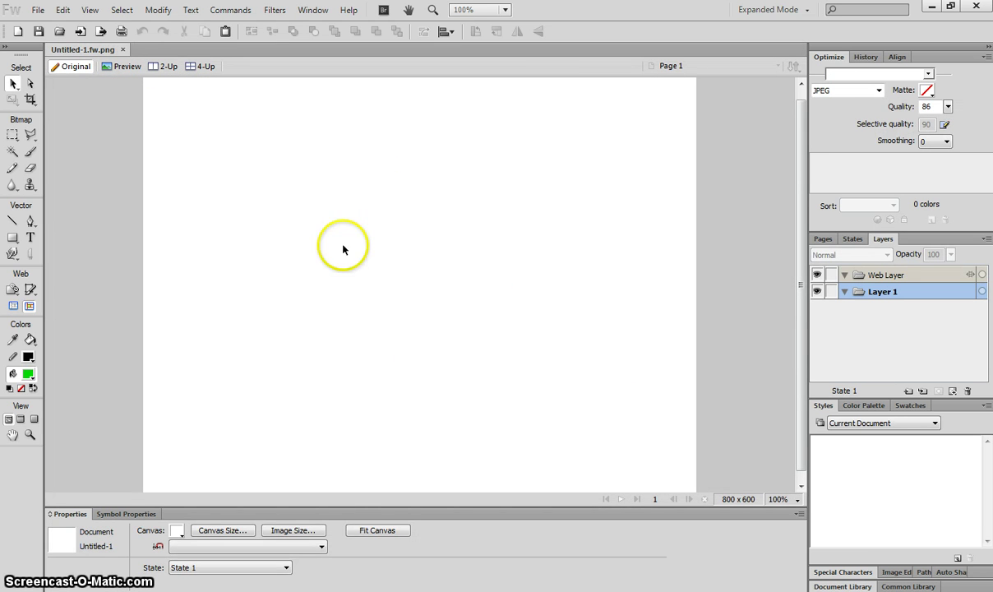
Step: Zoom the canvas to 66%, then use View > Fit All to show the whole canvas
mouse_move(798, 287)
left_mouse_down()
mouse_move(802, 272)
mouse_move(796, 329)
mouse_move(798, 274)
mouse_move(795, 297)
left_mouse_up()
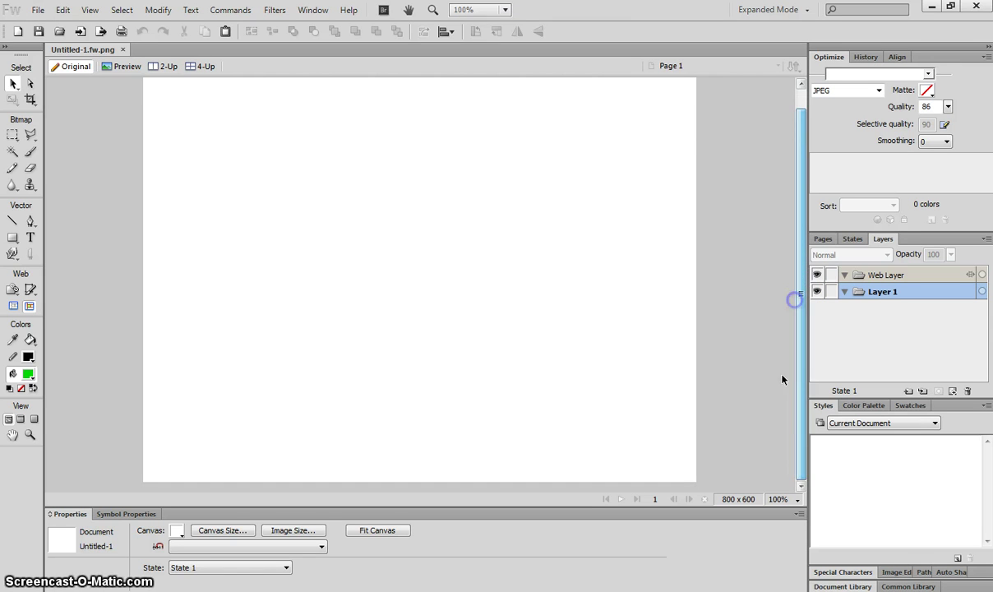
left_click(773, 499)
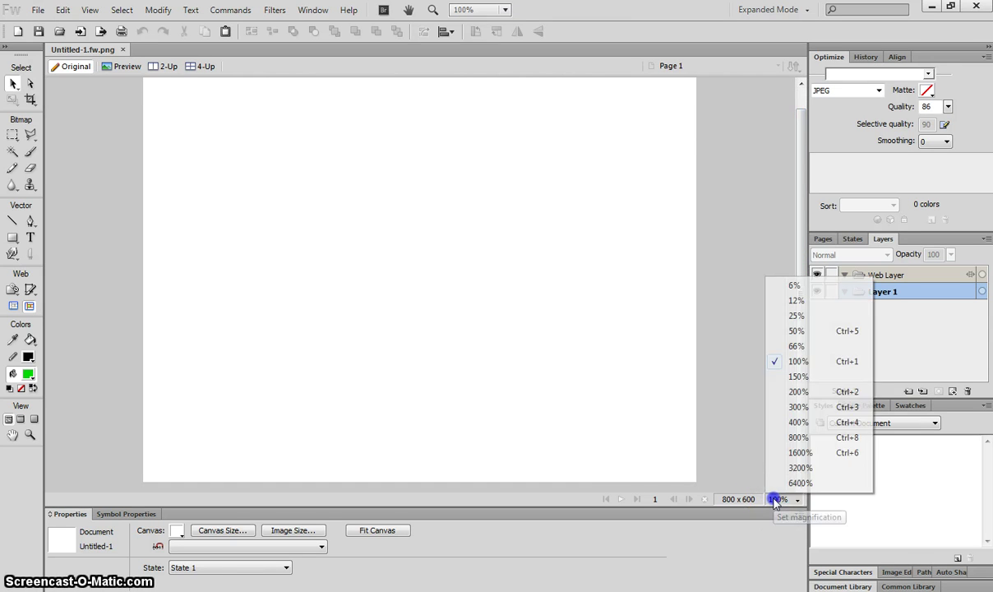
left_click(791, 346)
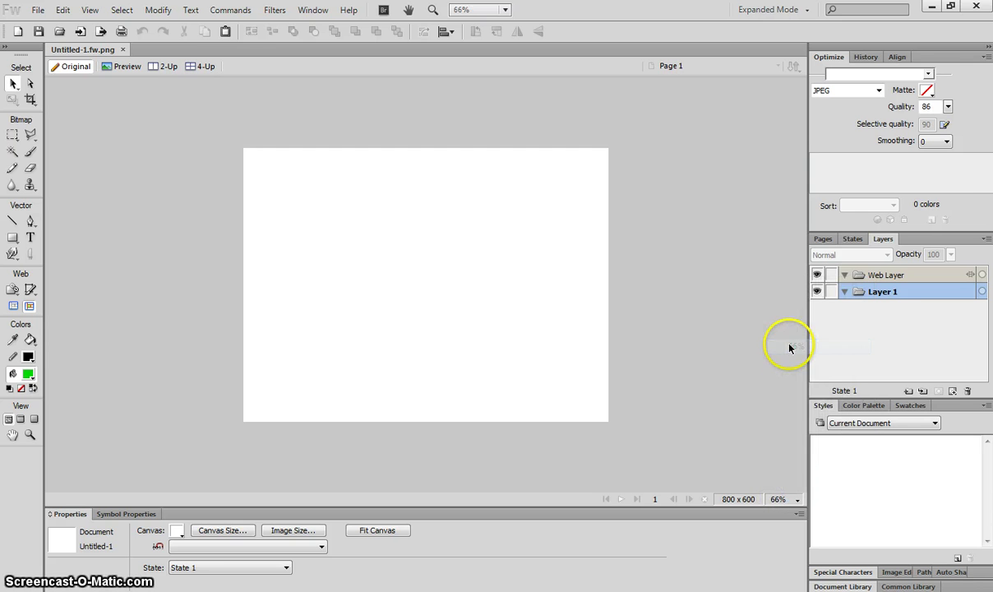
left_click(88, 11)
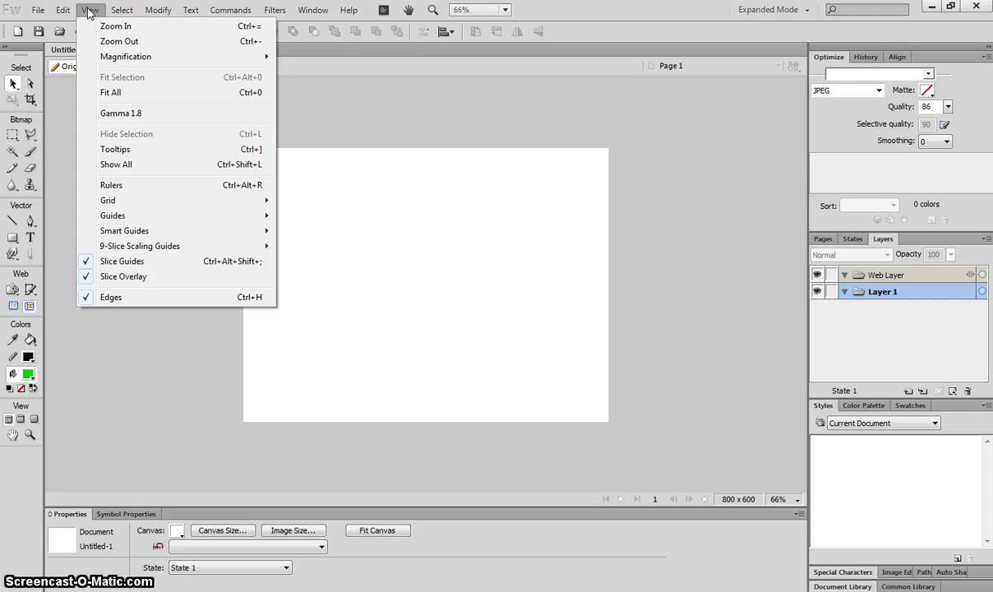
left_click(129, 93)
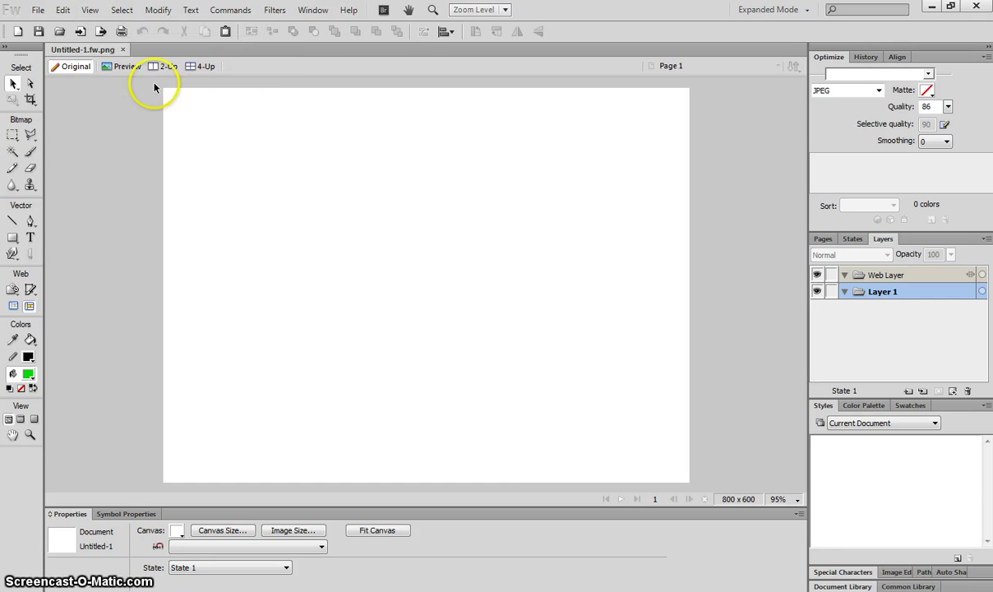
left_click(260, 396)
Step: Switch the Vector shape tool to the Rectangle tool
left_click(21, 115)
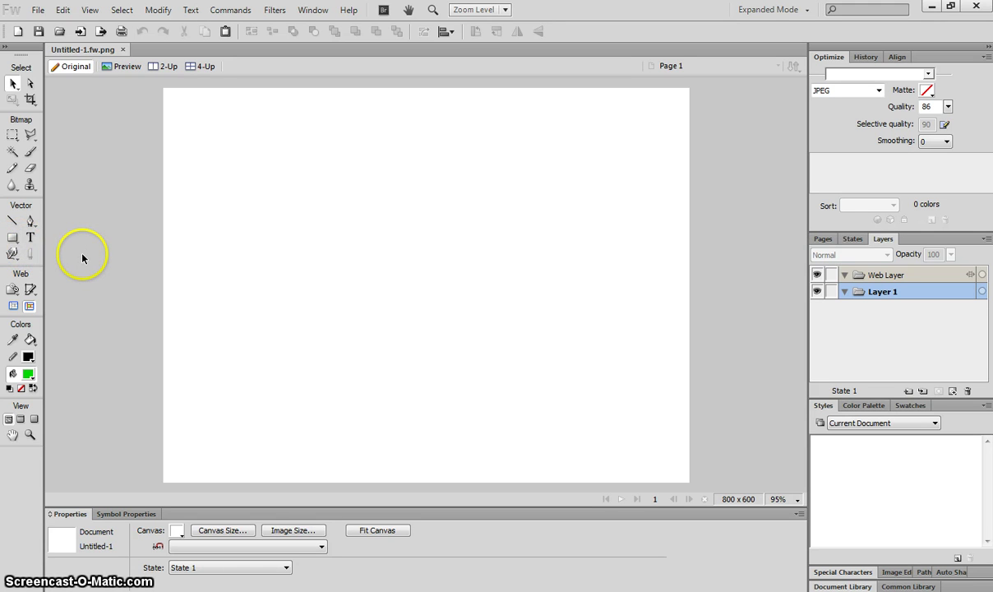
left_click(13, 239)
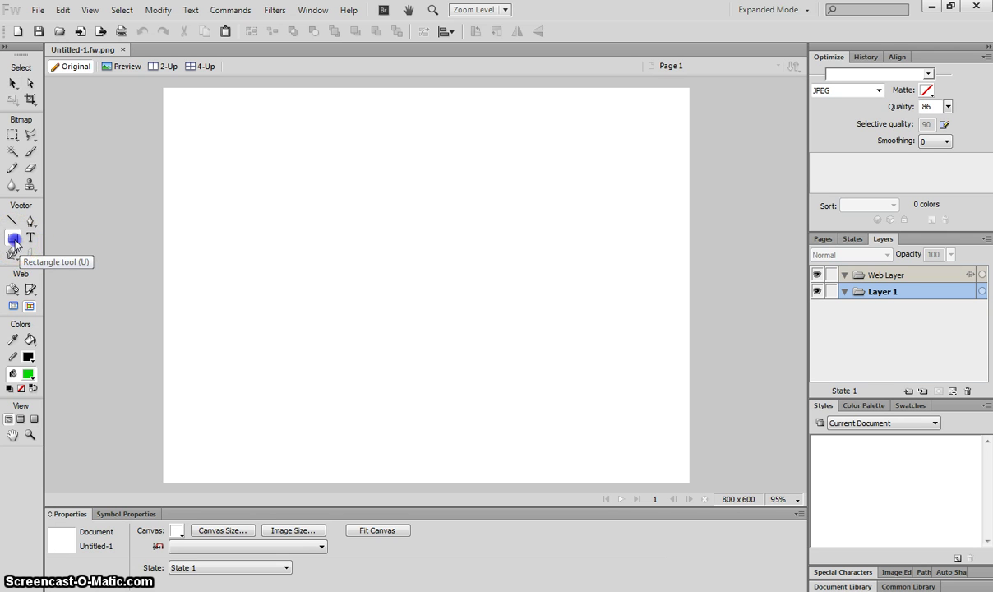
left_click_drag(15, 239, 72, 251)
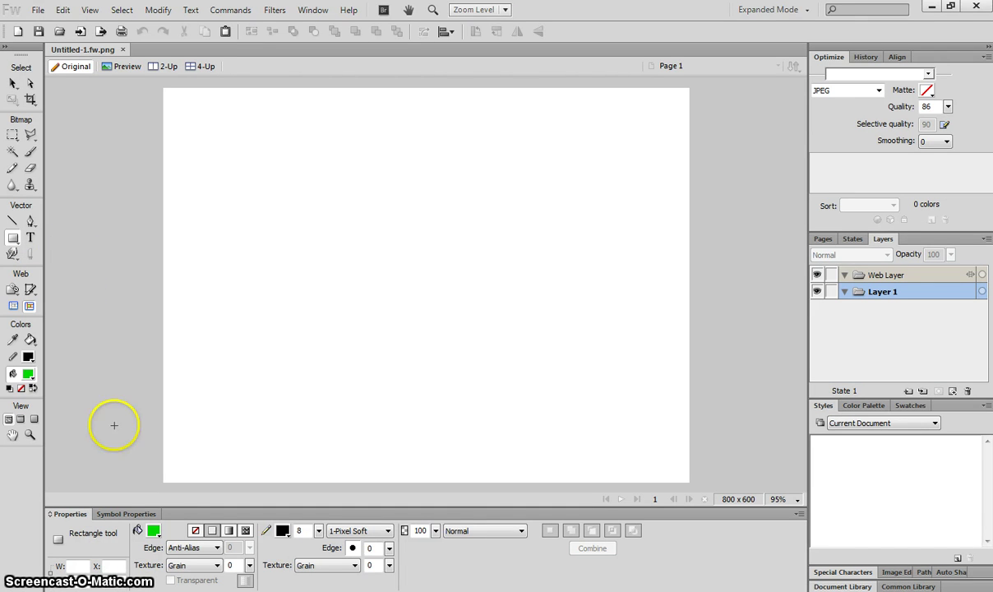
Step: Set the Rectangle tool's fill to red #FF0000 and its stroke to transparent (none)
left_click(194, 547)
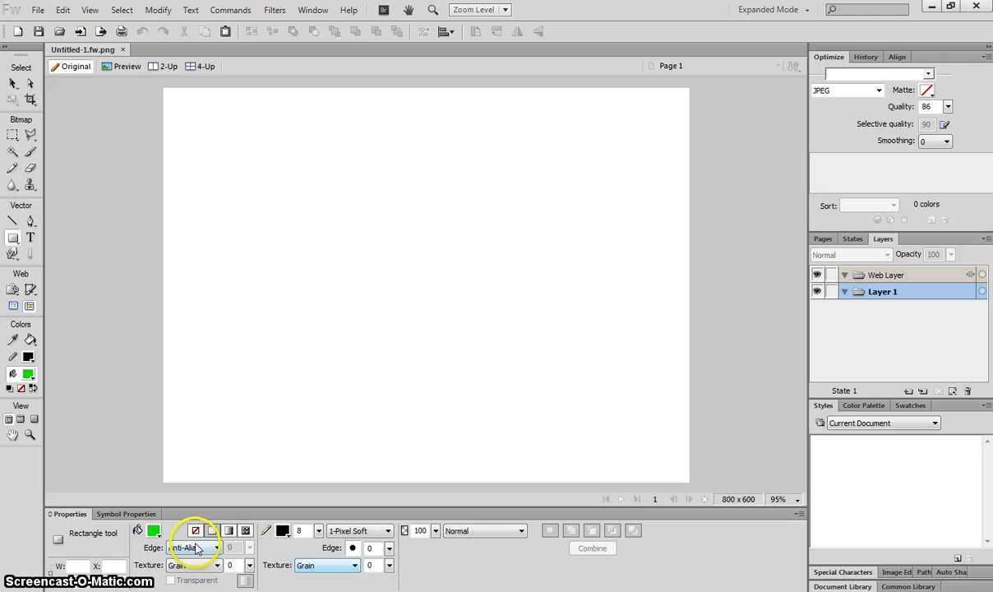
left_click(153, 533)
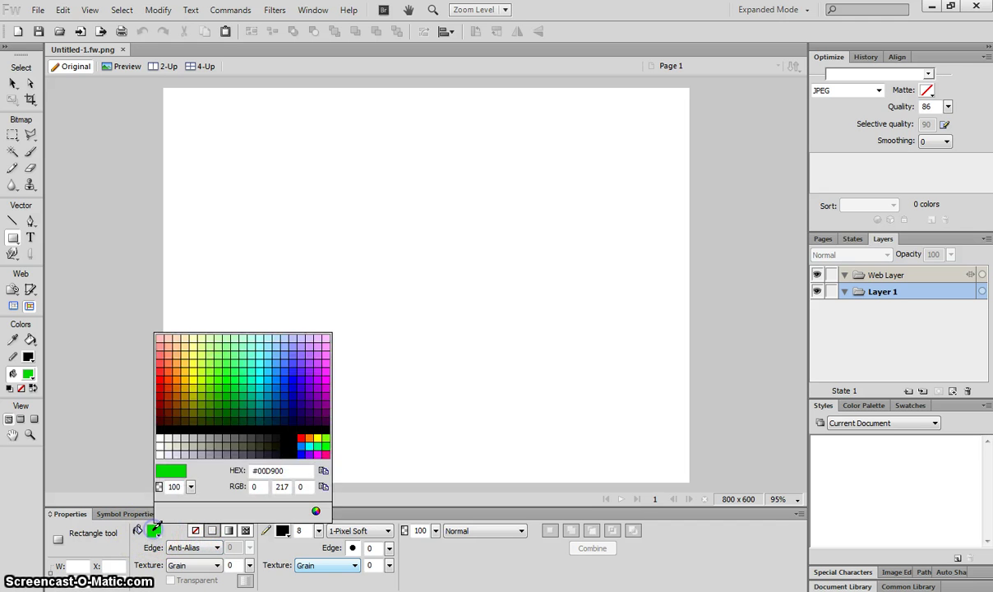
left_click(160, 378)
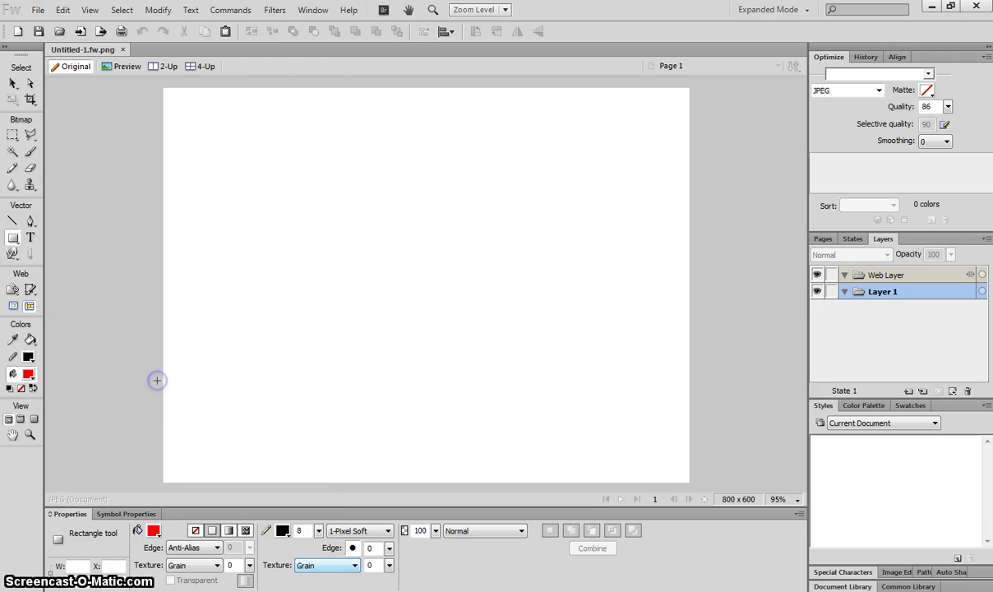
left_click(284, 531)
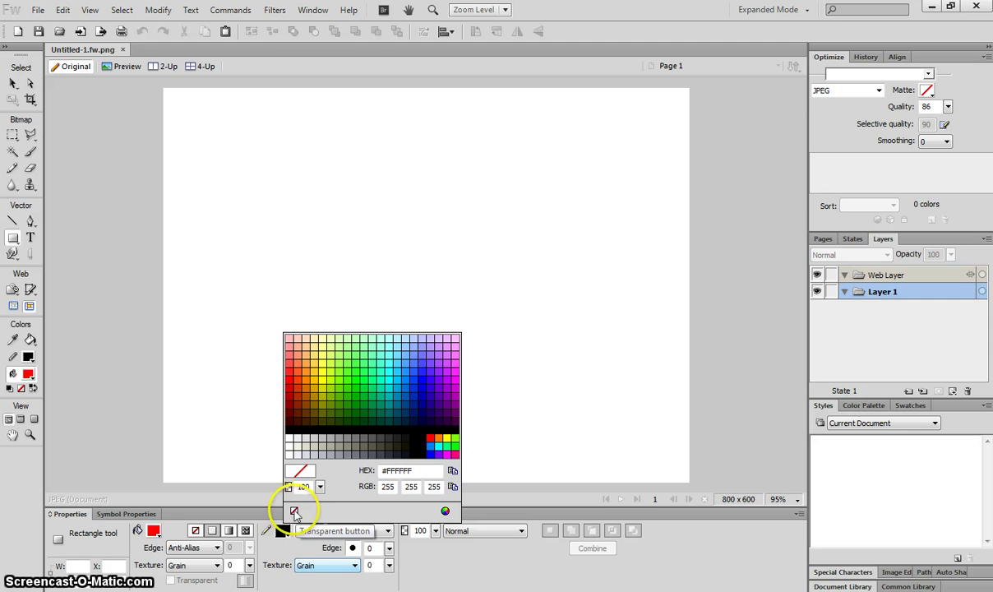
left_click(293, 510)
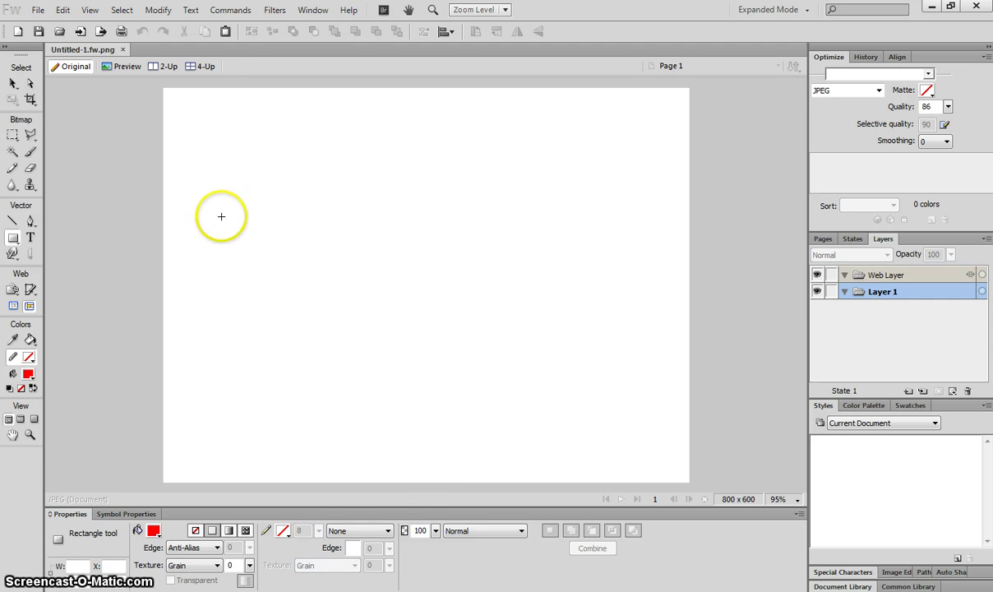
Step: Draw a wide red rectangle top-left and a smaller squarish one to its right, then deselect
left_click_drag(176, 104, 304, 173)
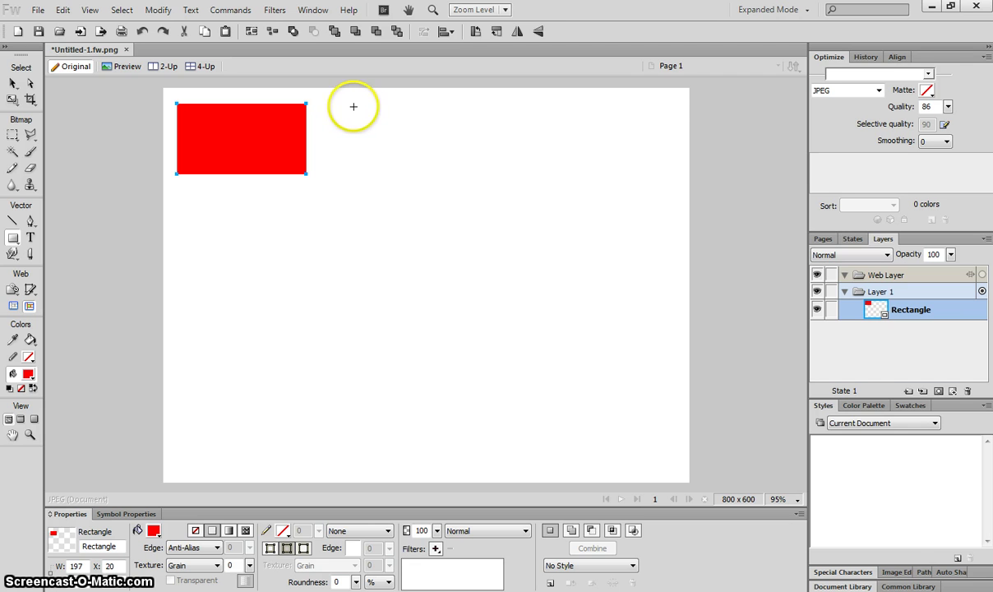
left_click_drag(349, 103, 349, 104)
mouse_move(386, 132)
left_mouse_down()
mouse_move(440, 174)
mouse_move(400, 153)
mouse_move(424, 170)
left_mouse_up()
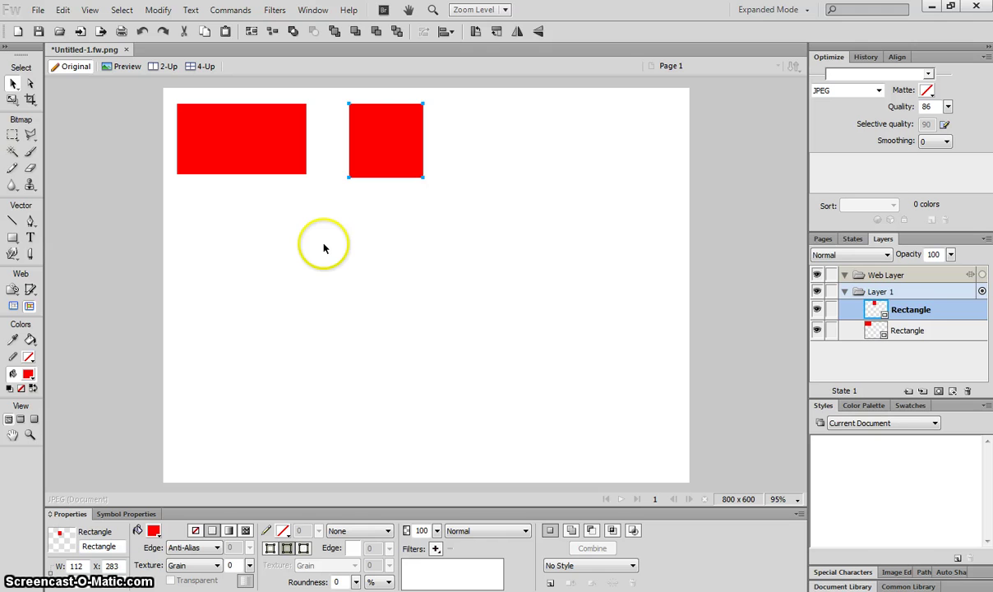
left_click(290, 225)
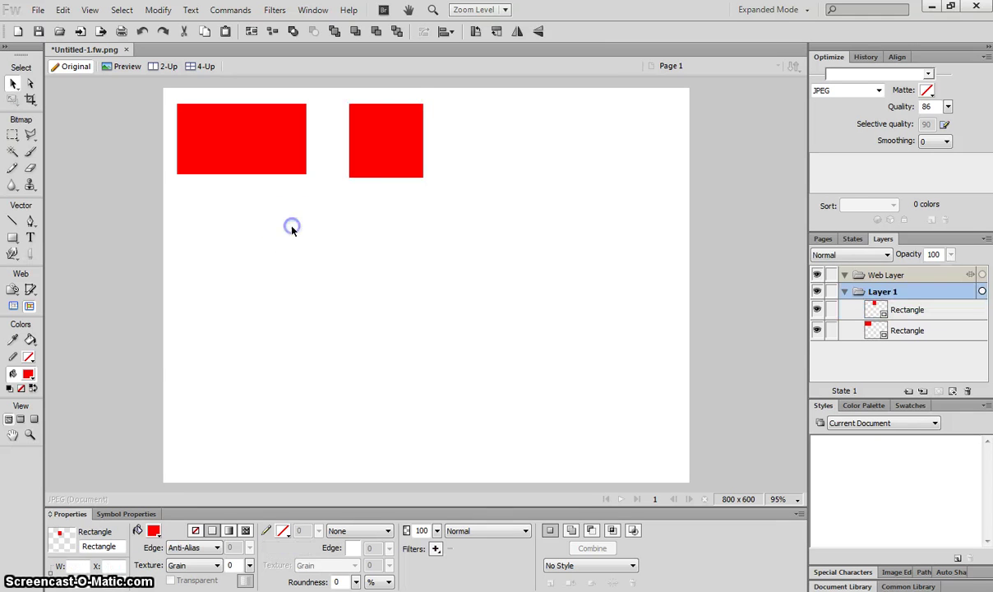
Step: Nudge the wide rectangle slightly right and down and give it a linear gradient fill
left_click(274, 146)
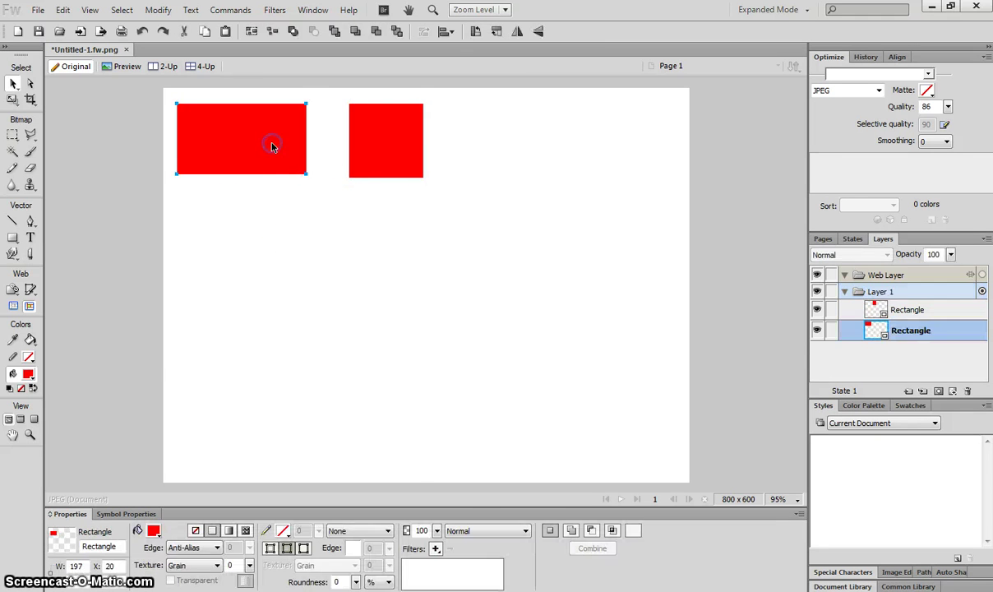
left_click(12, 84)
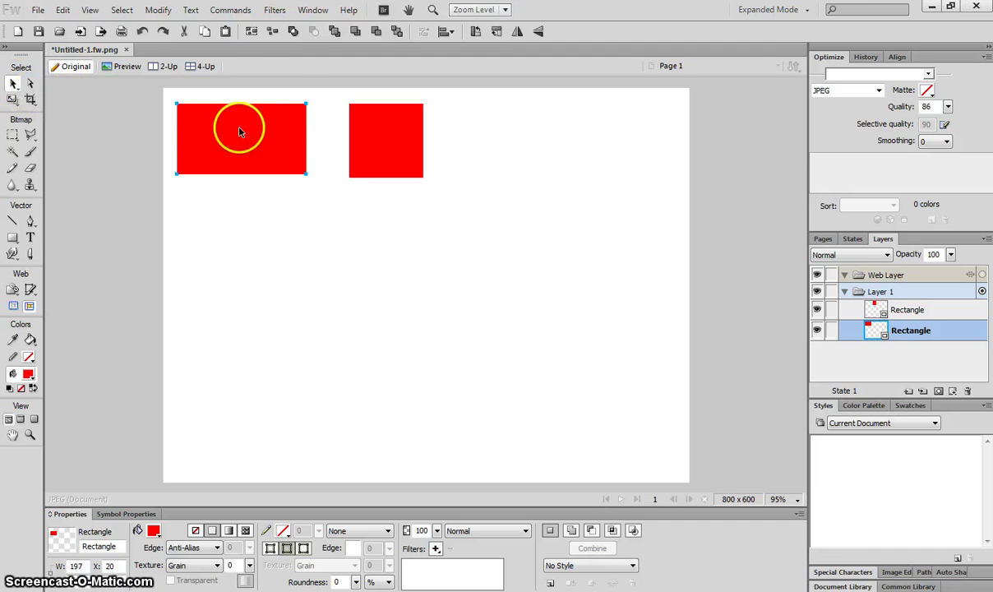
left_click_drag(239, 127, 246, 129)
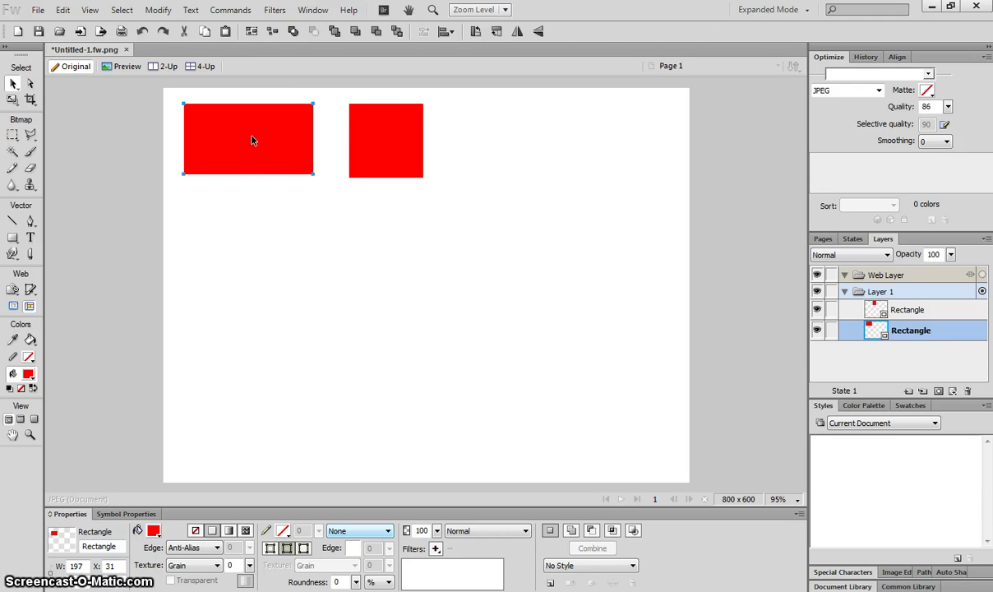
left_click(230, 531)
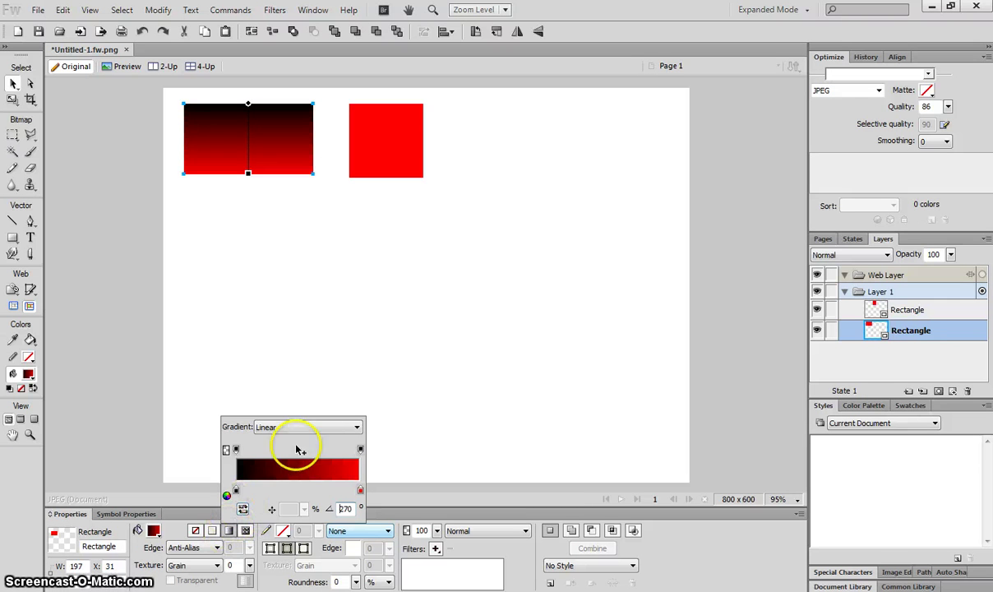
Step: Make the gradient run yellow to magenta, adding and then removing a cyan middle stop
left_click(360, 491)
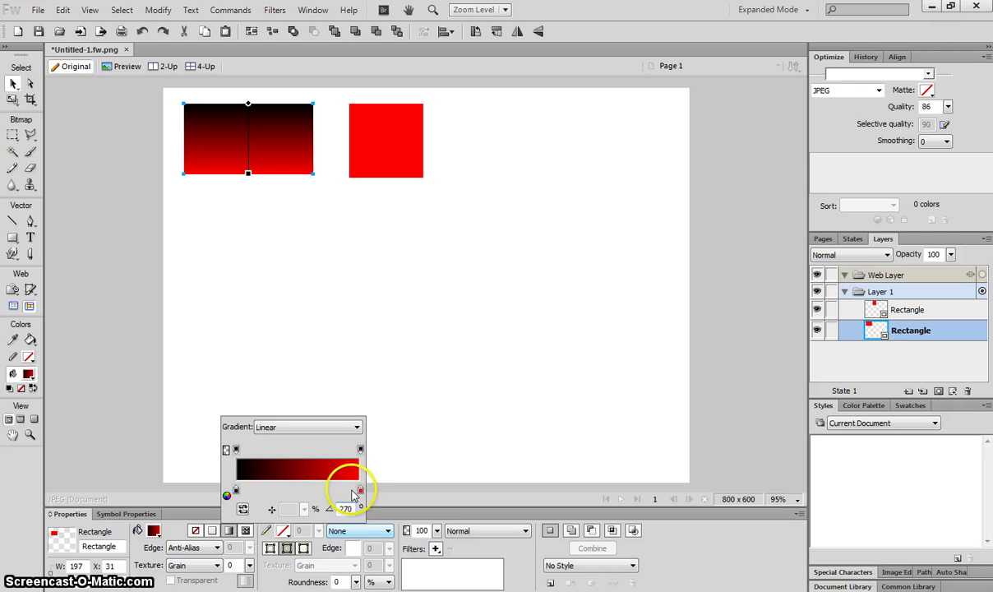
left_click(236, 491)
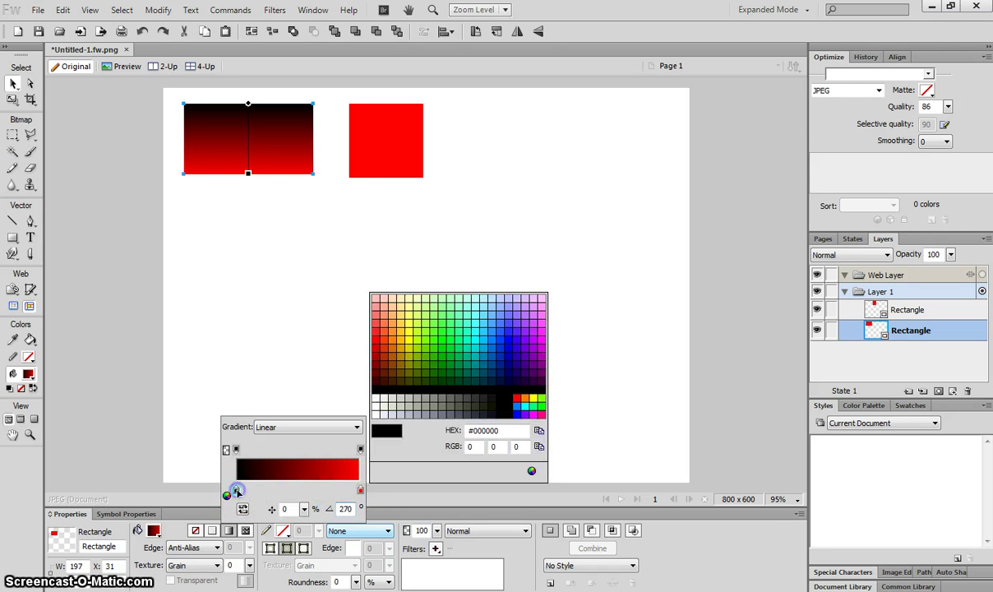
left_click(408, 343)
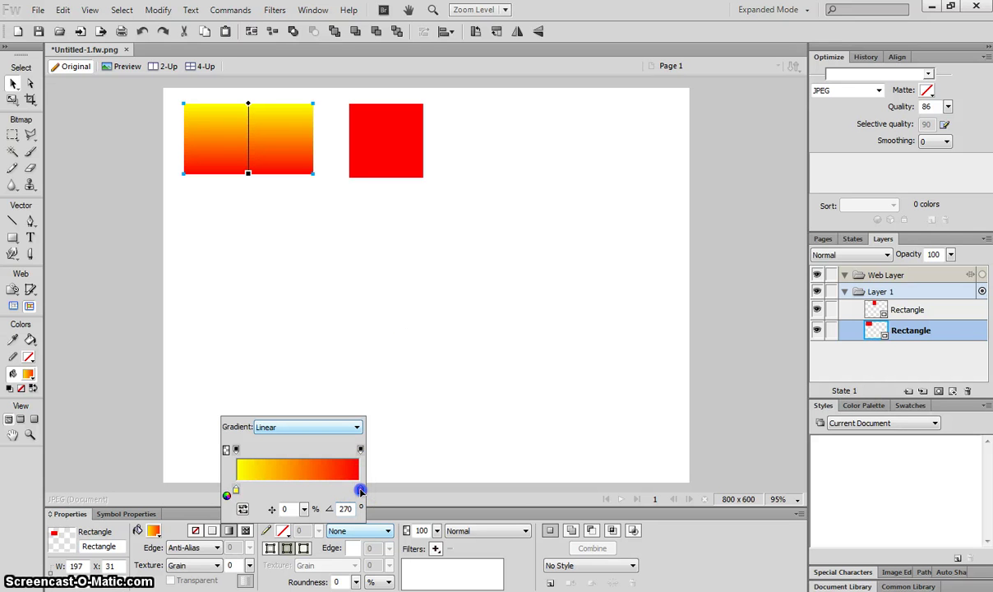
left_click(360, 491)
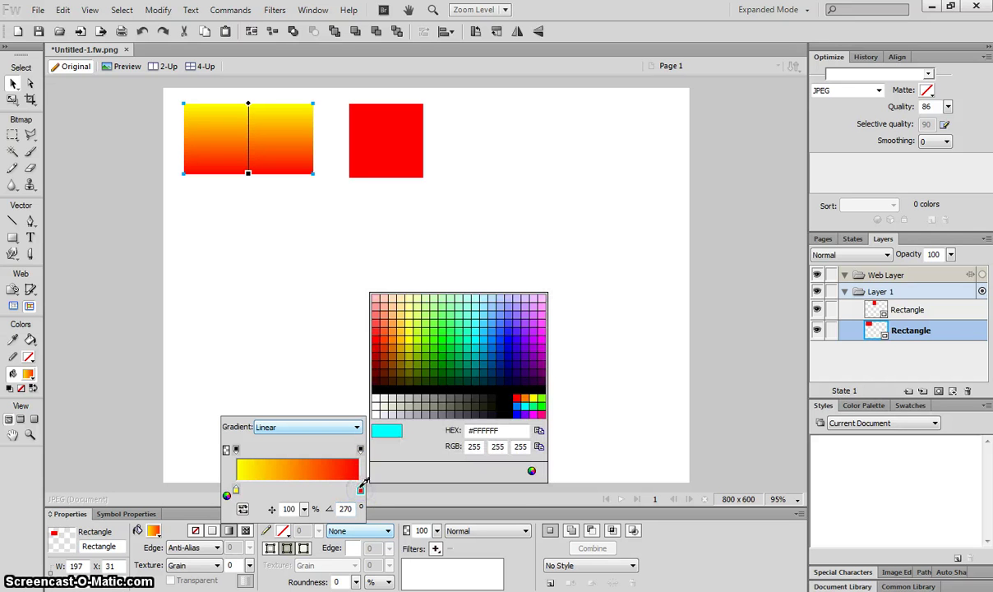
left_click(545, 333)
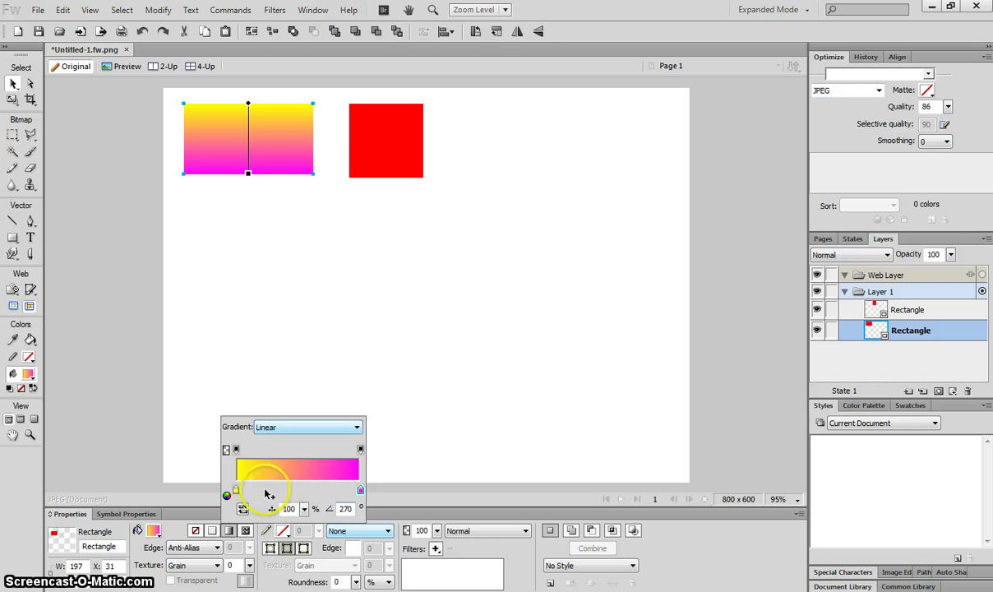
left_click(299, 490)
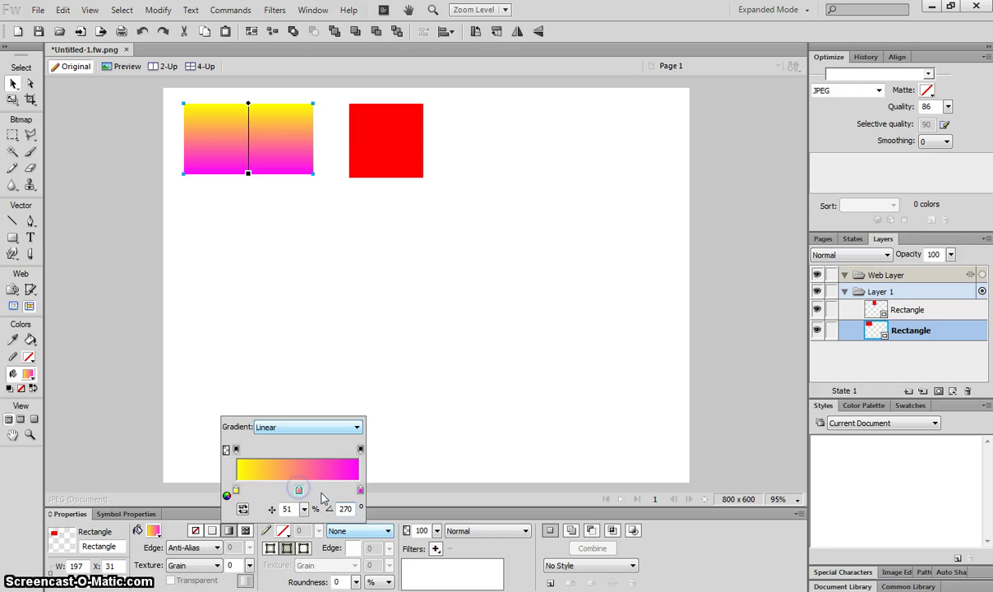
left_click(299, 490)
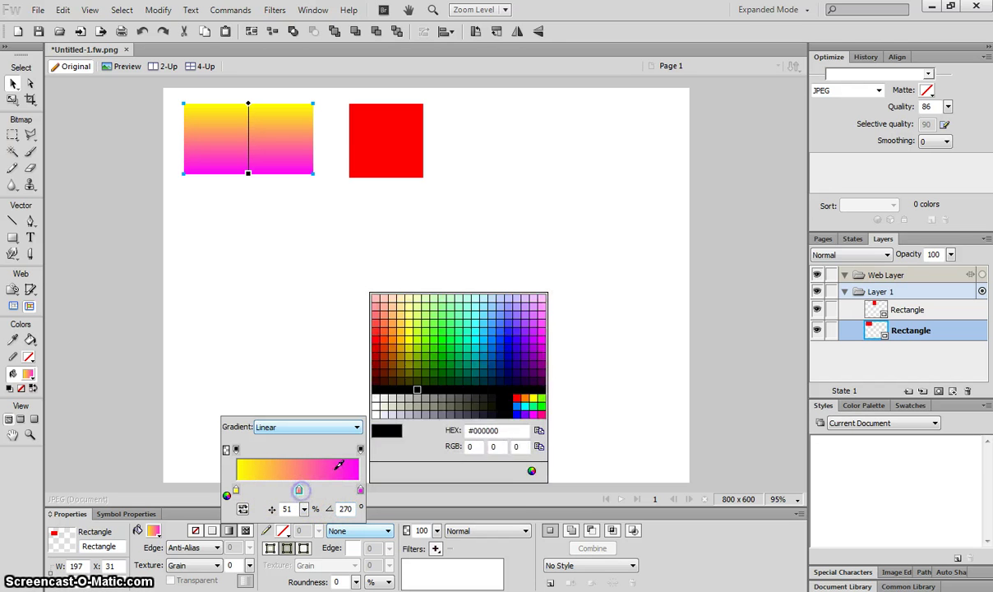
left_click(476, 330)
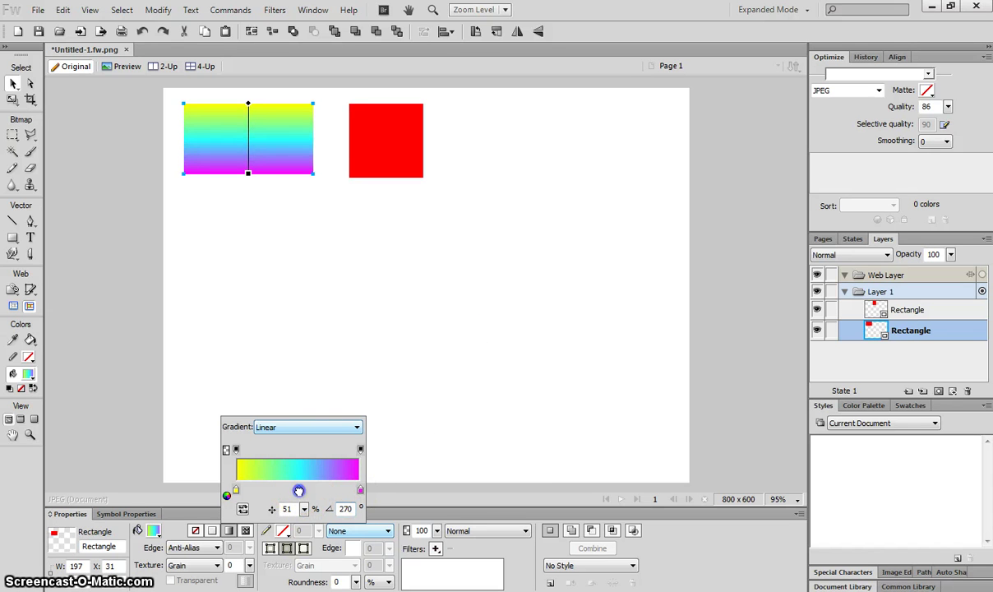
left_click_drag(298, 491, 273, 526)
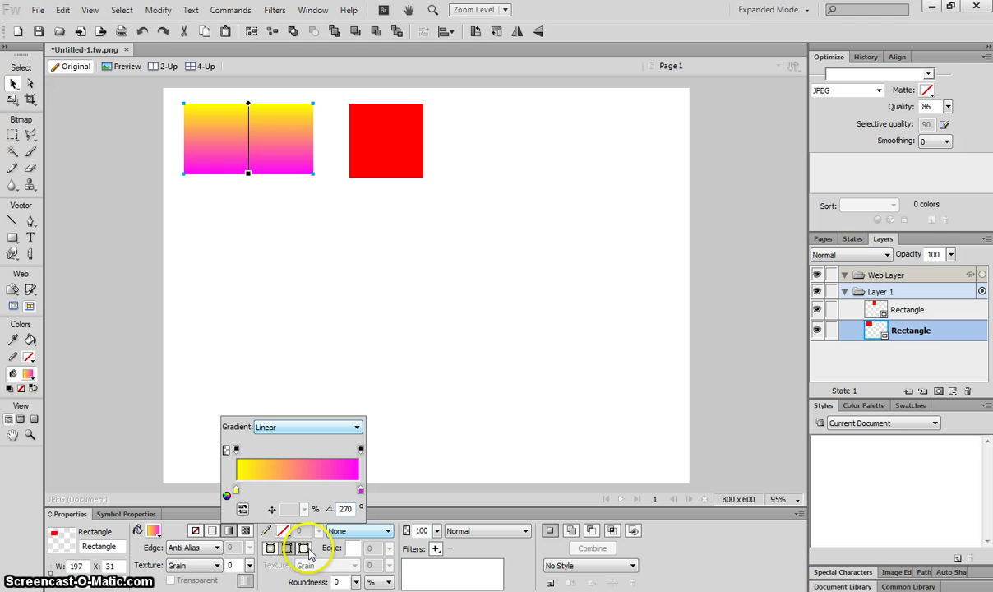
Step: Try Radial, Cone and Starburst gradient shapes, settling on Bars
left_click(327, 428)
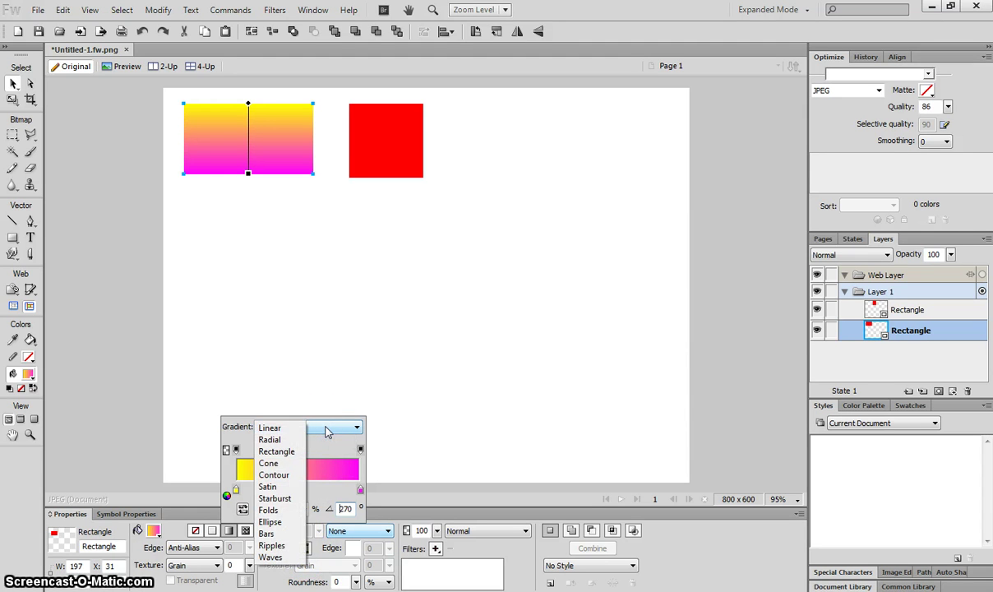
left_click(292, 439)
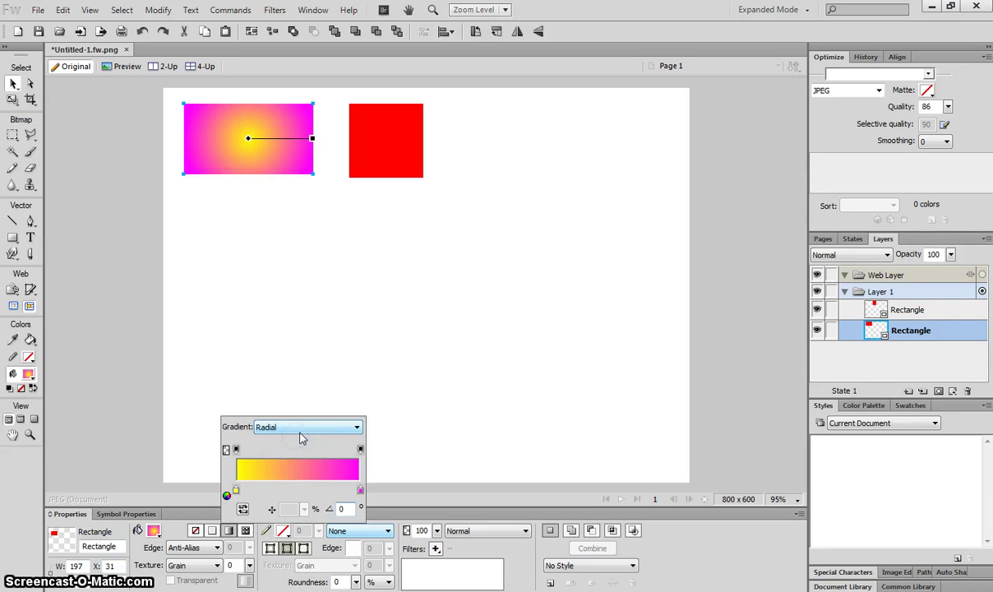
left_click(300, 431)
left_click(288, 464)
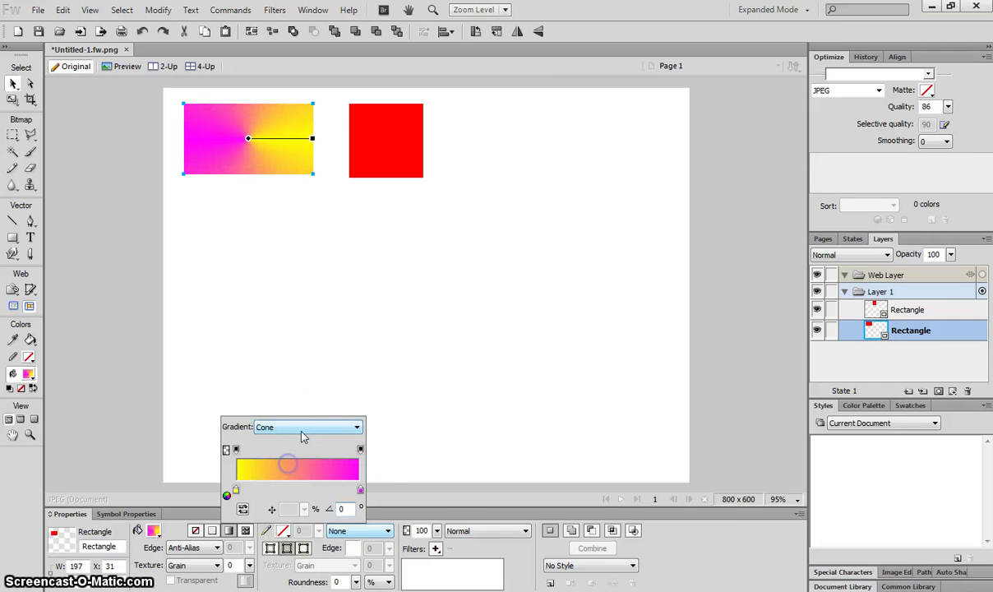
left_click(302, 433)
left_click(283, 496)
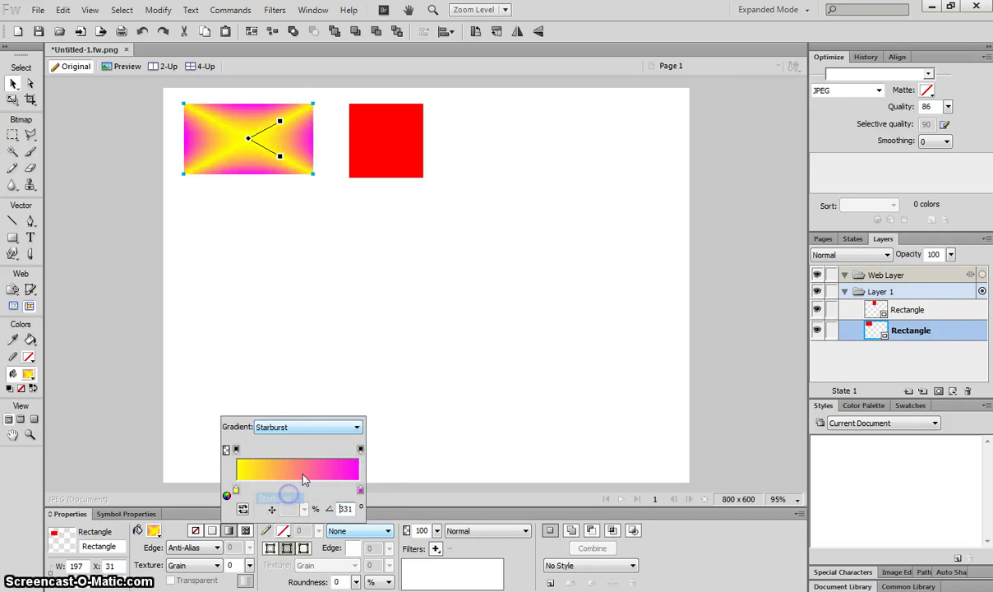
left_click(317, 427)
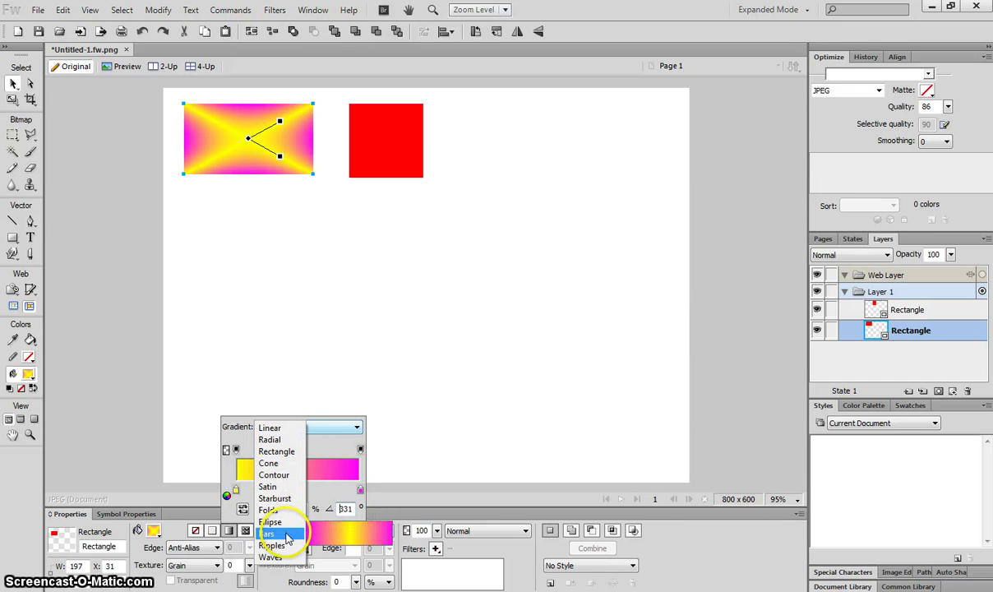
left_click(287, 534)
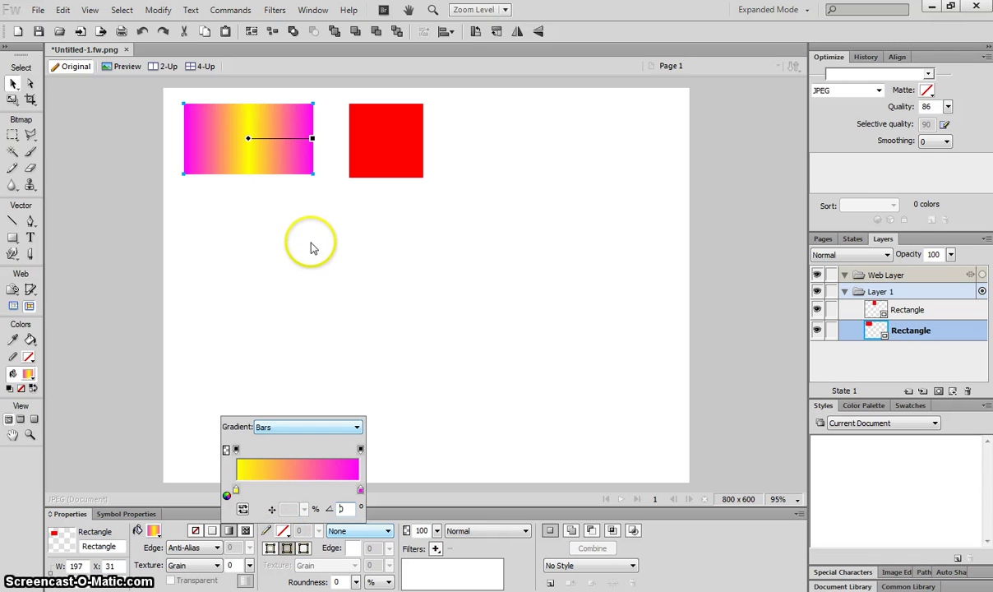
left_click(317, 141)
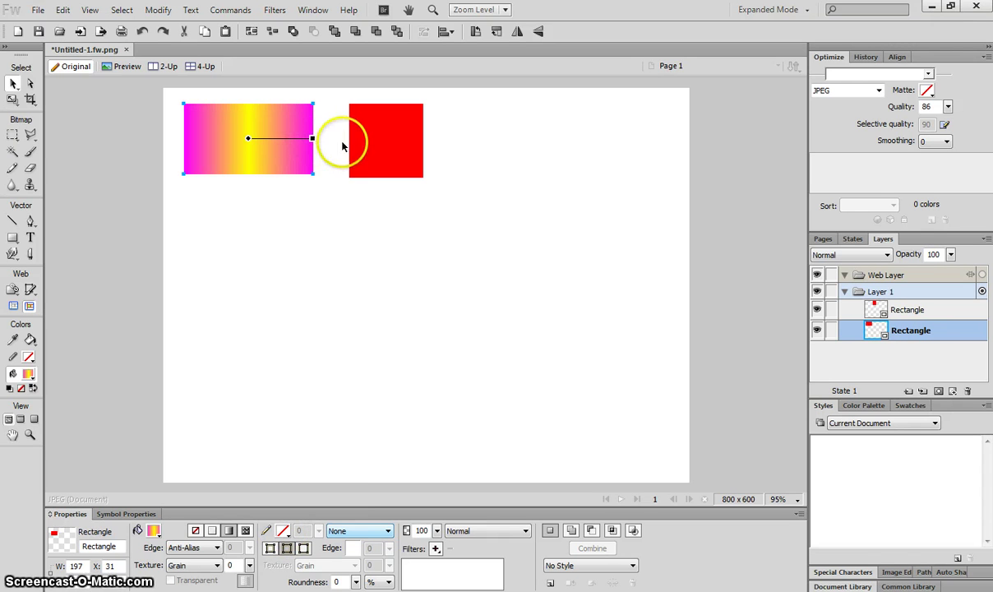
Step: Angle and shorten the Bars gradient handle into repeating diagonal stripes, then deselect
left_click_drag(313, 138, 312, 203)
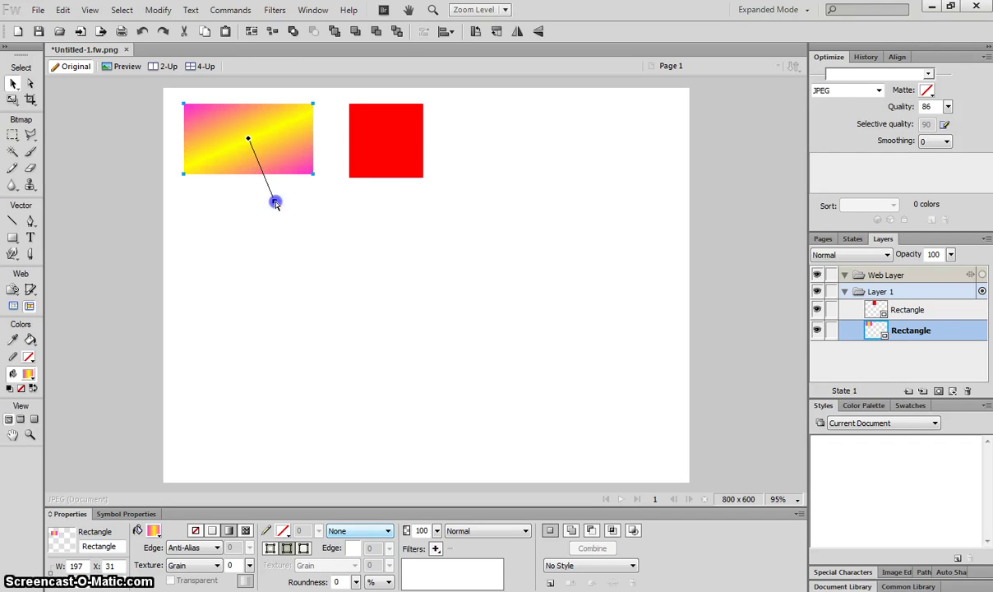
left_click_drag(271, 198, 264, 169)
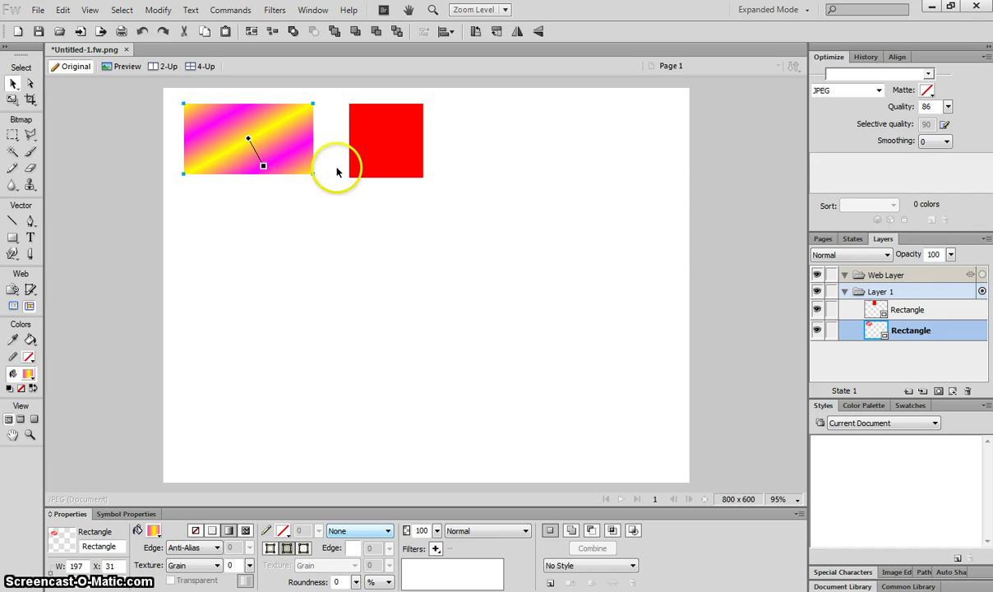
left_click(322, 222)
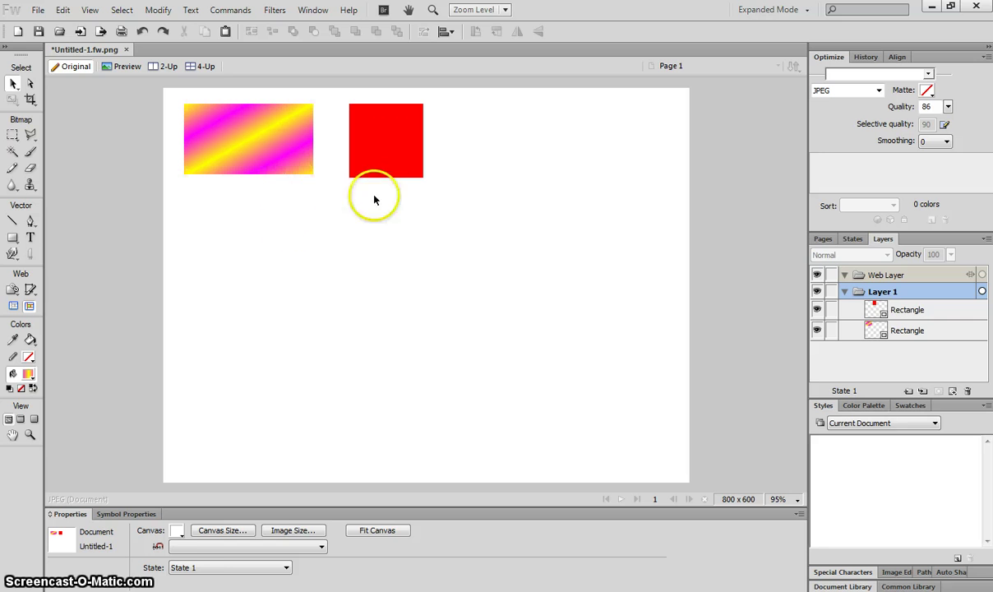
Step: Give the red square a Diamond 02 pattern fill and scale the pattern down into small diamonds
left_click(388, 149)
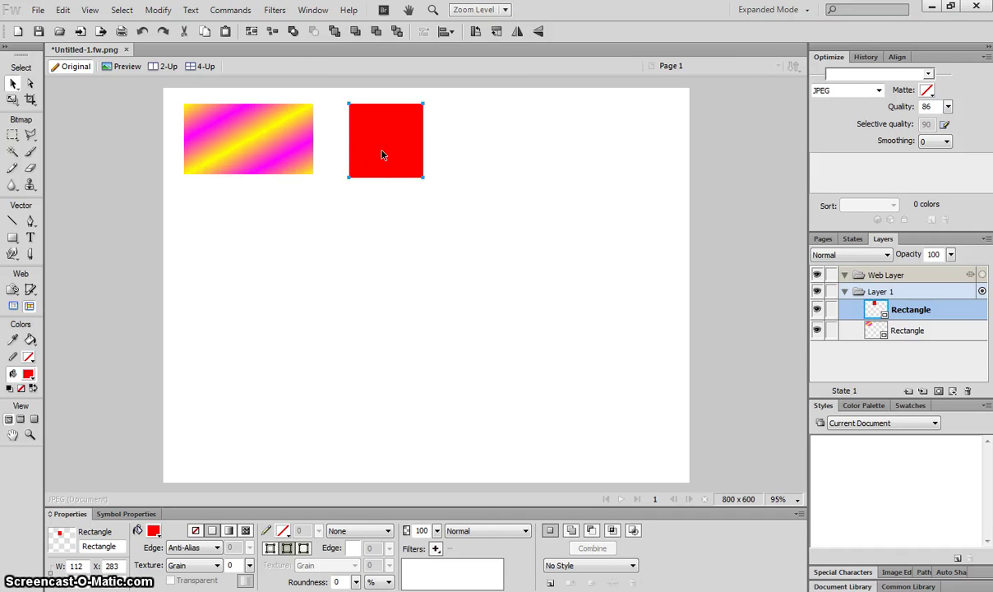
left_click(245, 532)
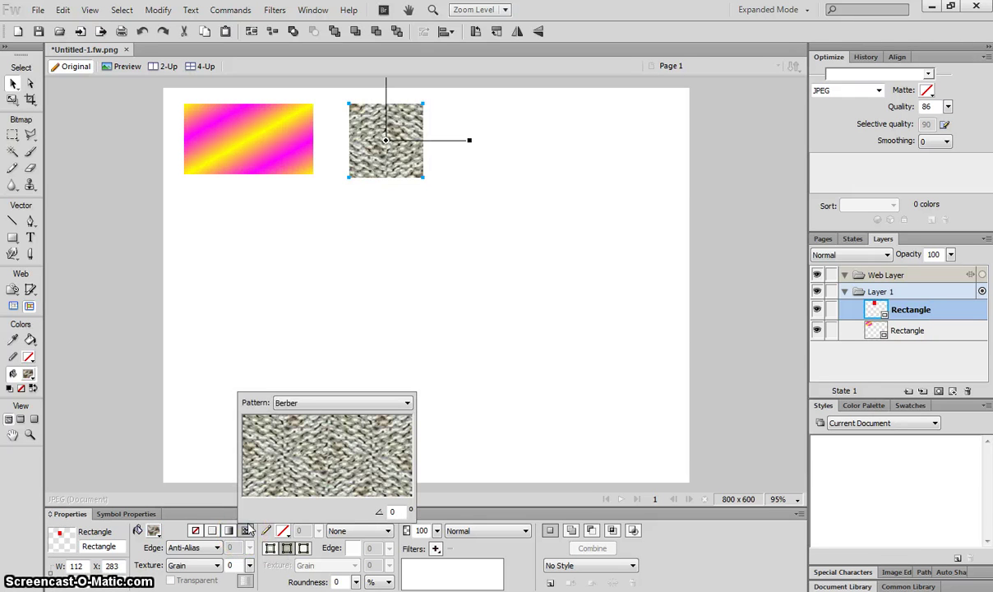
left_click(306, 402)
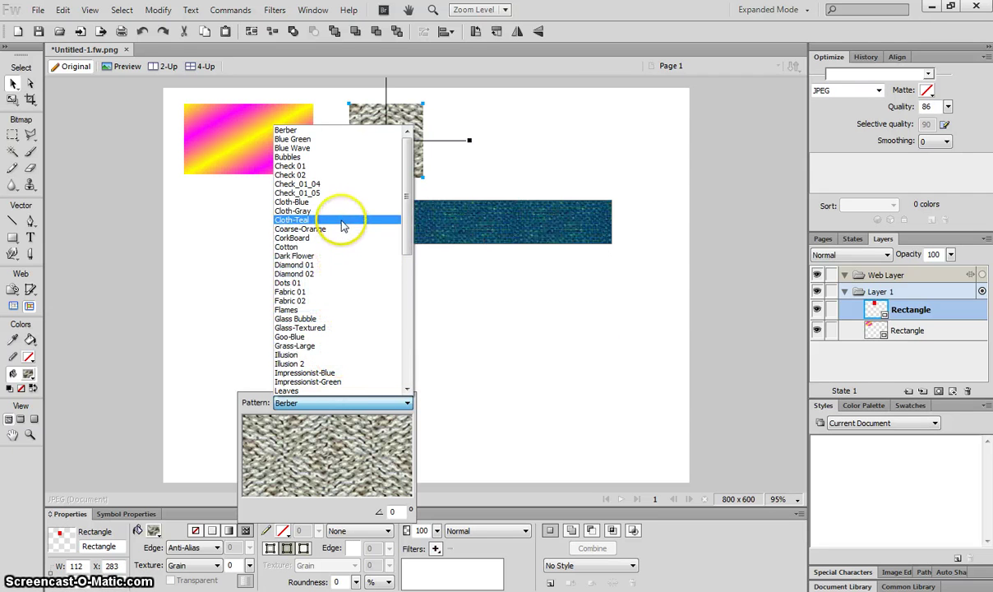
left_click(340, 276)
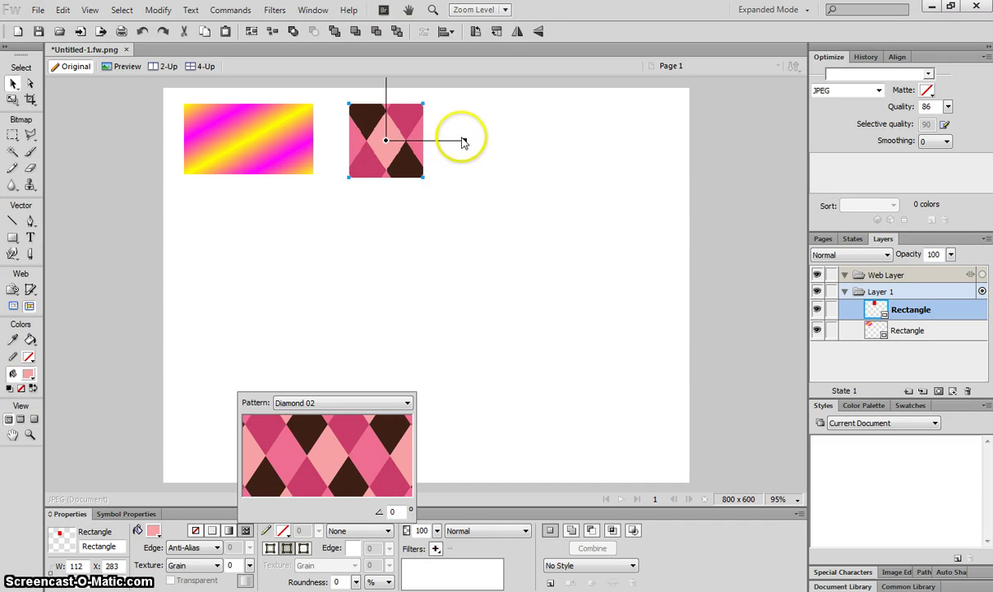
left_click_drag(465, 143, 394, 211)
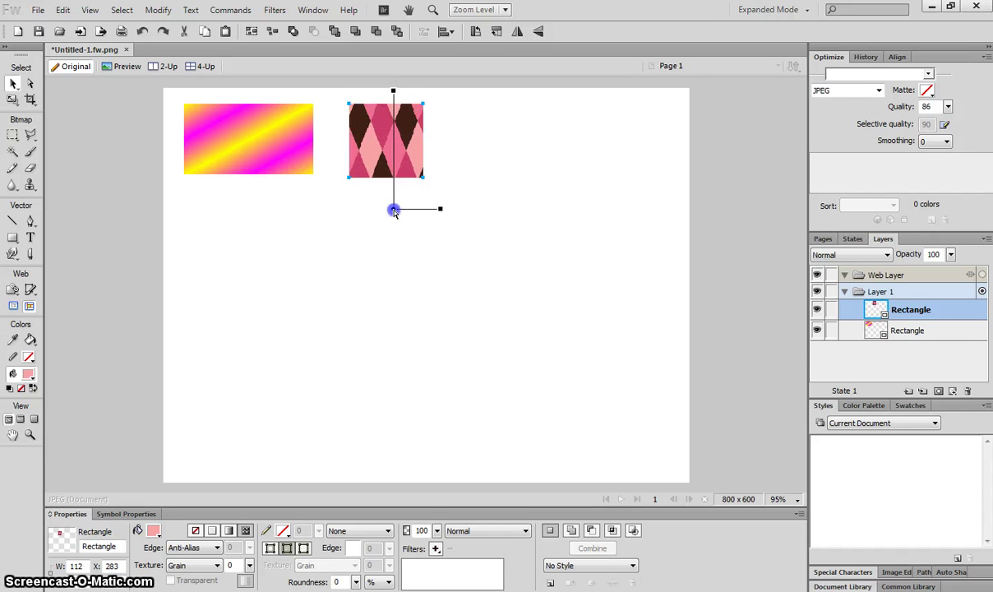
left_click_drag(393, 91, 394, 157)
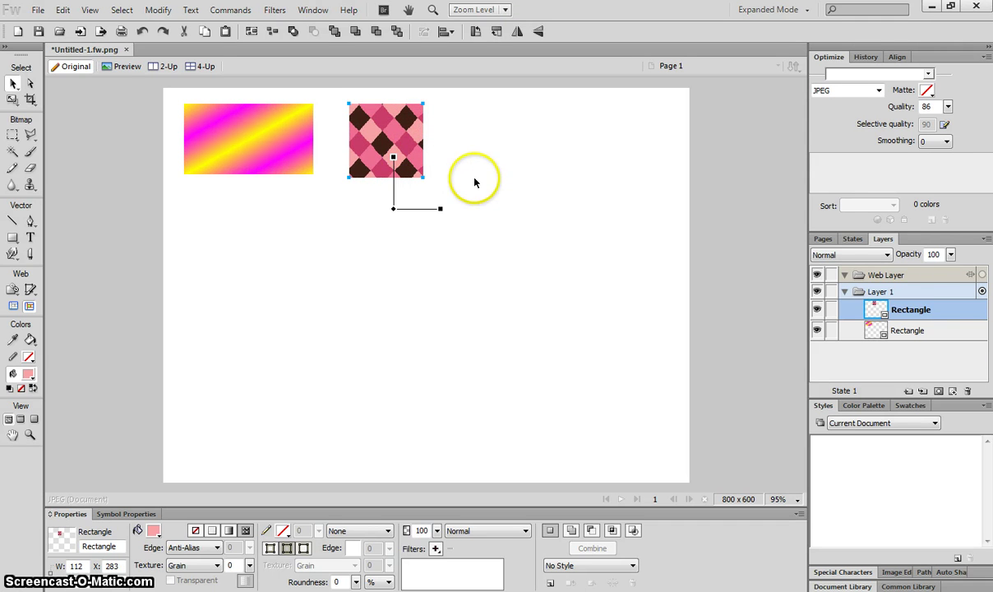
left_click(536, 166)
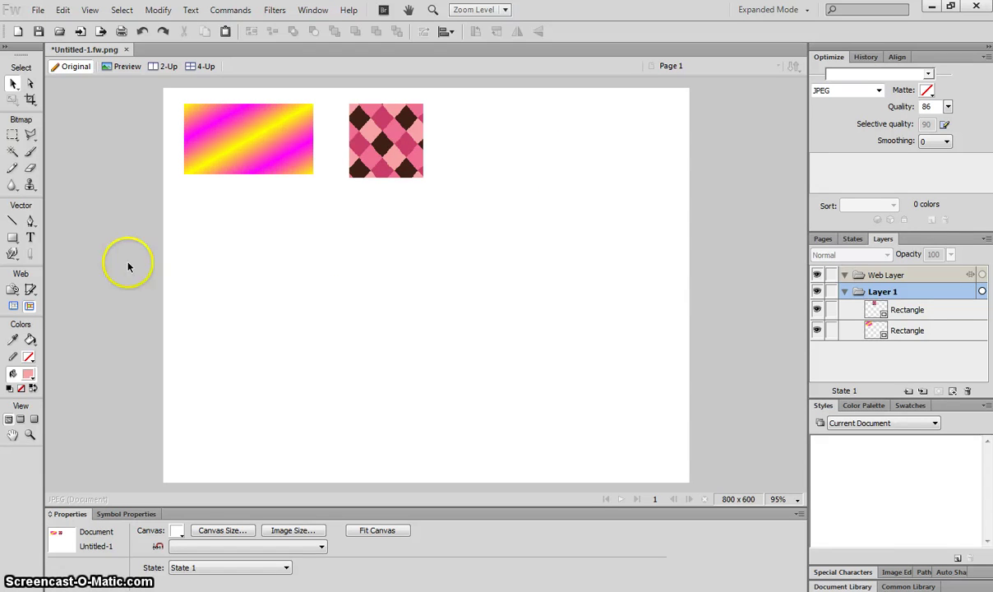
Step: Draw a circle with the Ellipse tool right of the square and nudge it slightly right
left_click(14, 239)
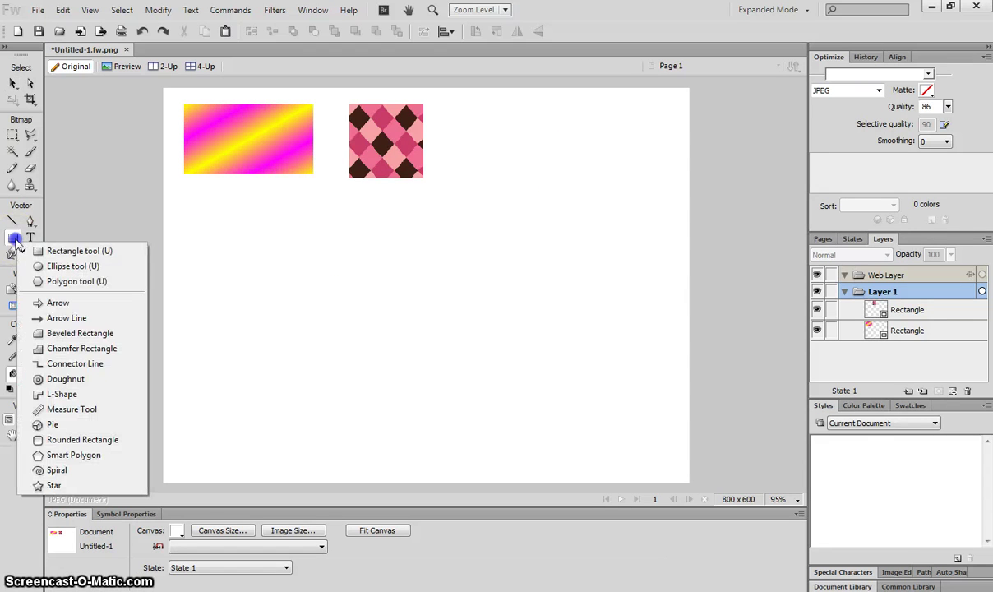
left_click(117, 266)
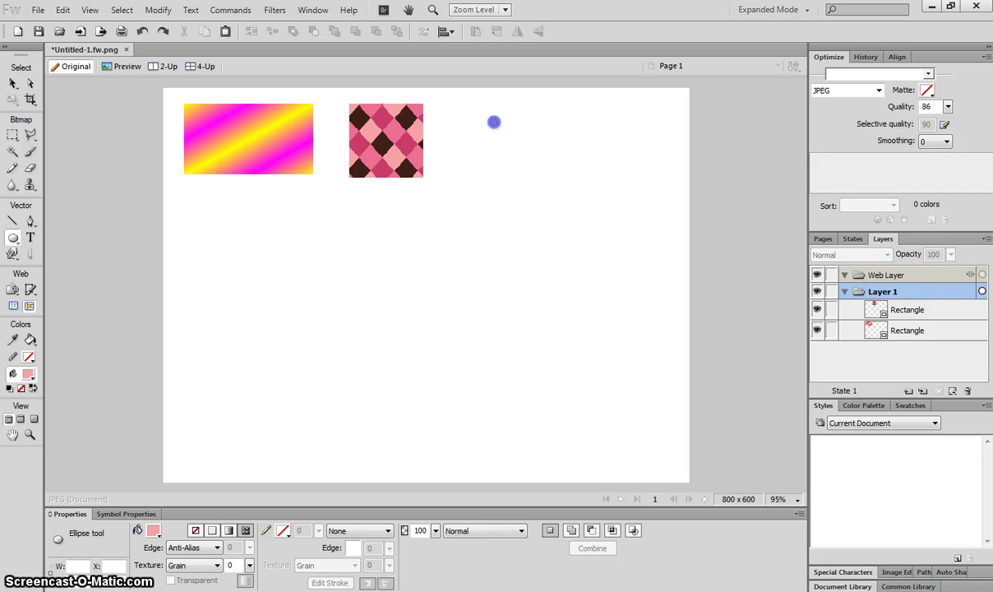
left_click_drag(493, 122, 560, 174)
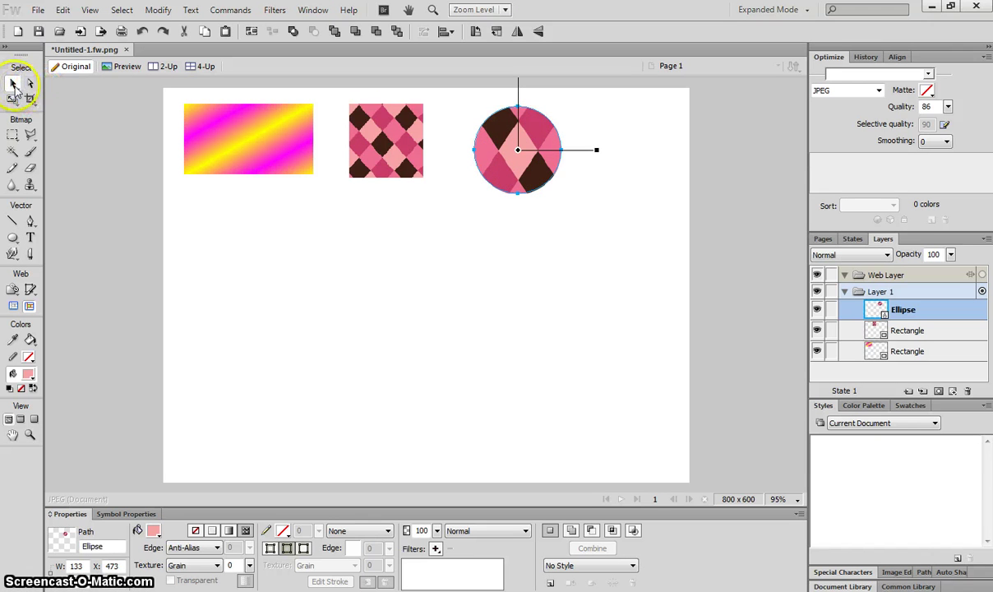
left_click_drag(495, 148, 507, 147)
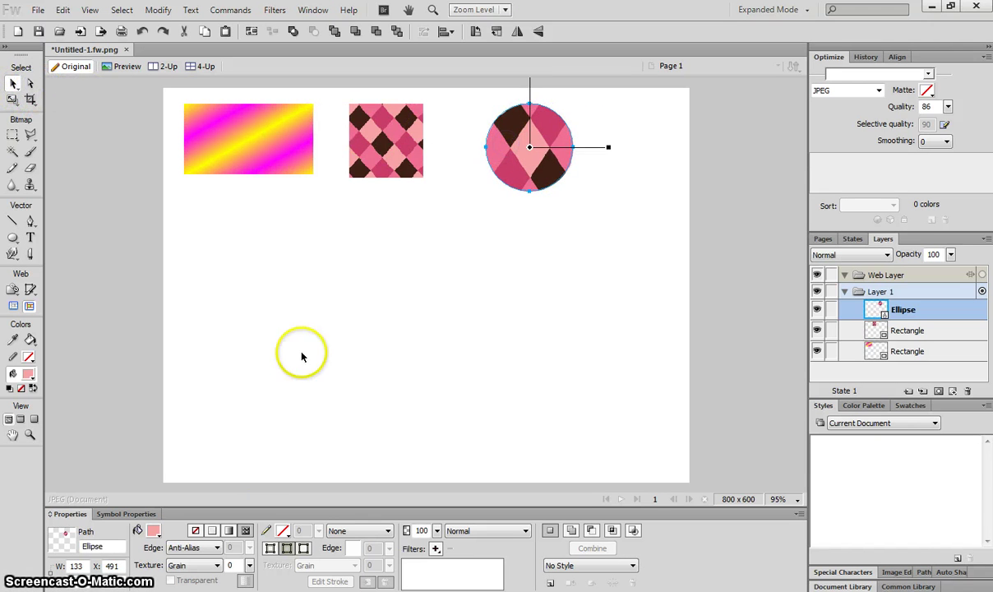
Step: Give the circle a solid blue fill and a thick 15 px yellow outline
left_click(211, 532)
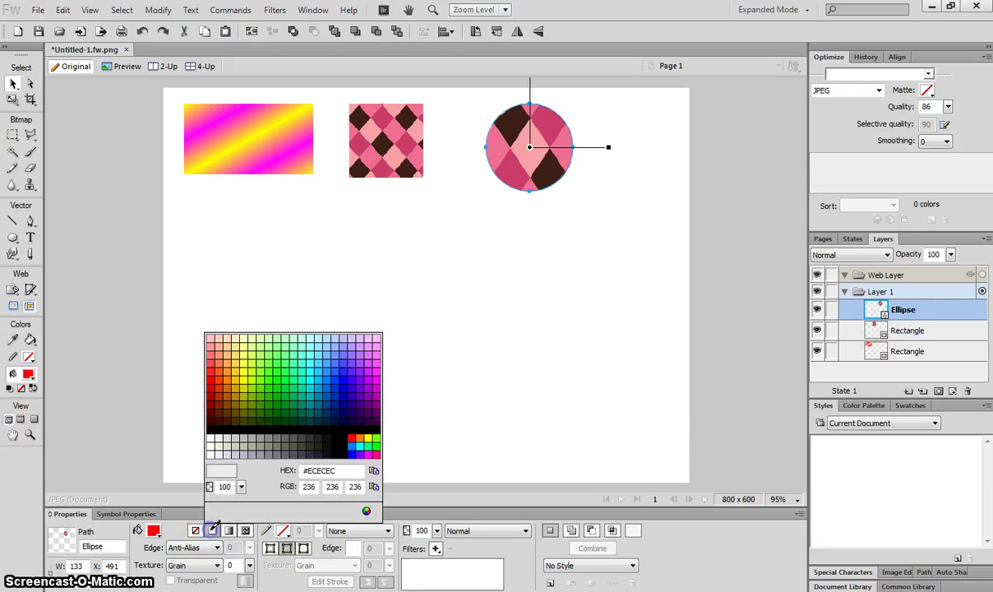
left_click(343, 378)
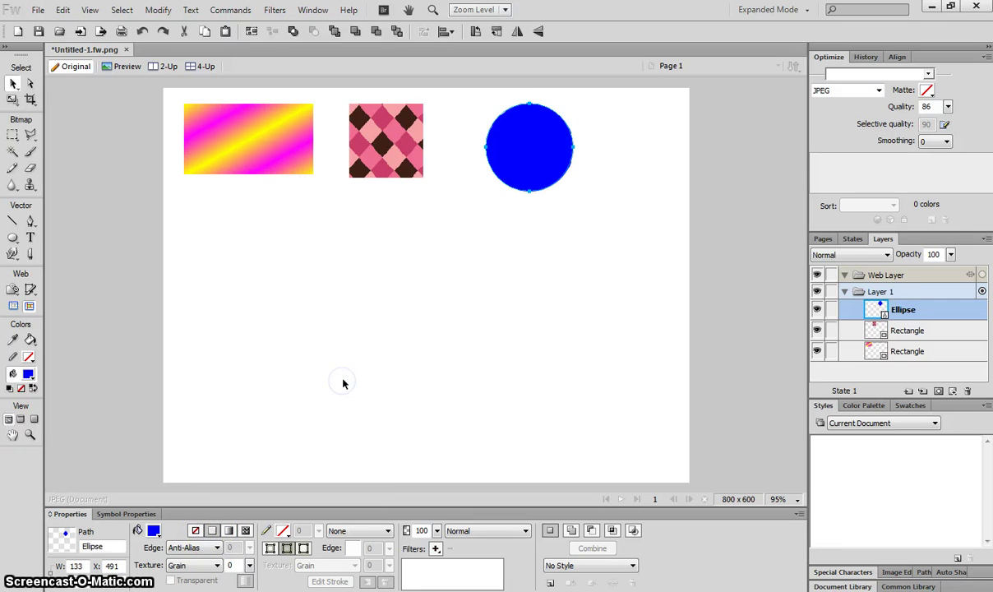
left_click(283, 531)
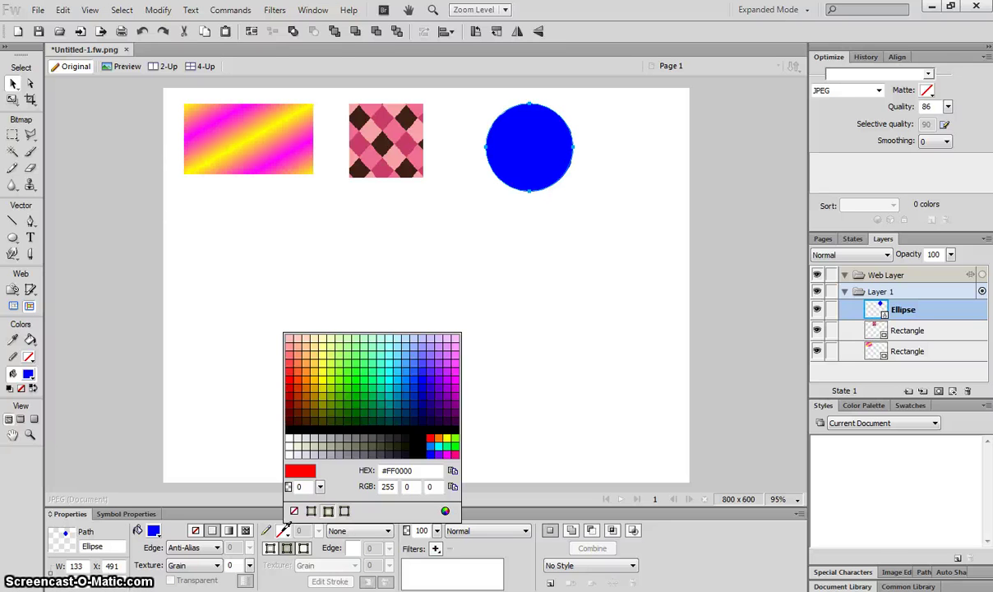
mouse_move(287, 522)
left_mouse_down()
mouse_move(344, 392)
mouse_move(321, 390)
left_mouse_up()
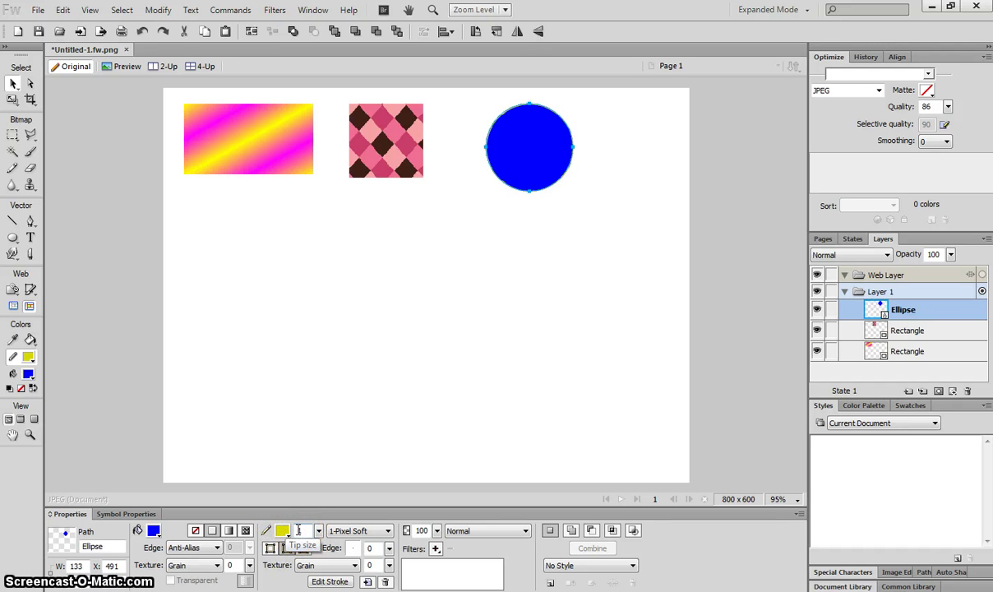
left_click_drag(319, 530, 323, 524)
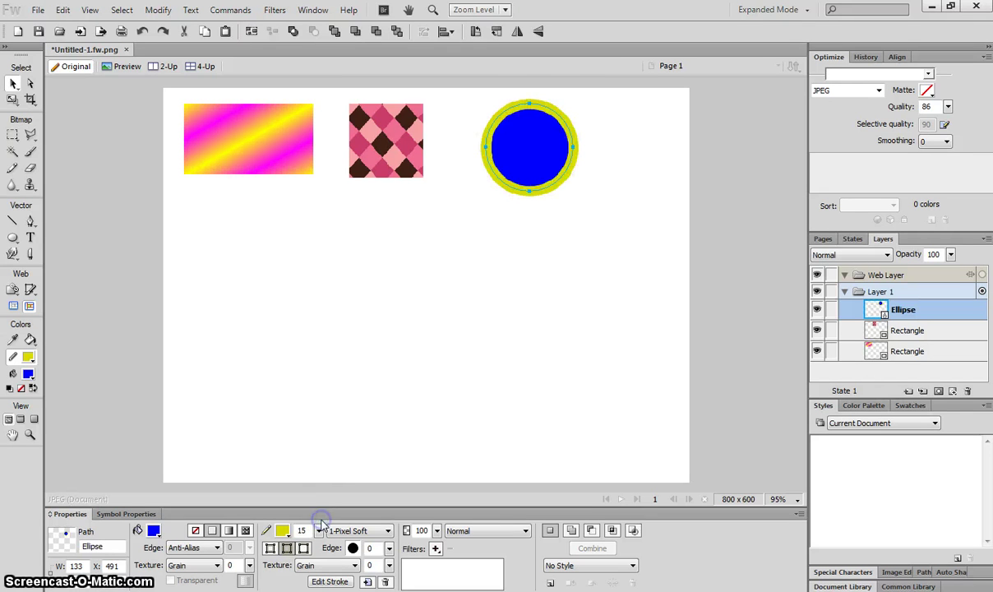
left_click(592, 127)
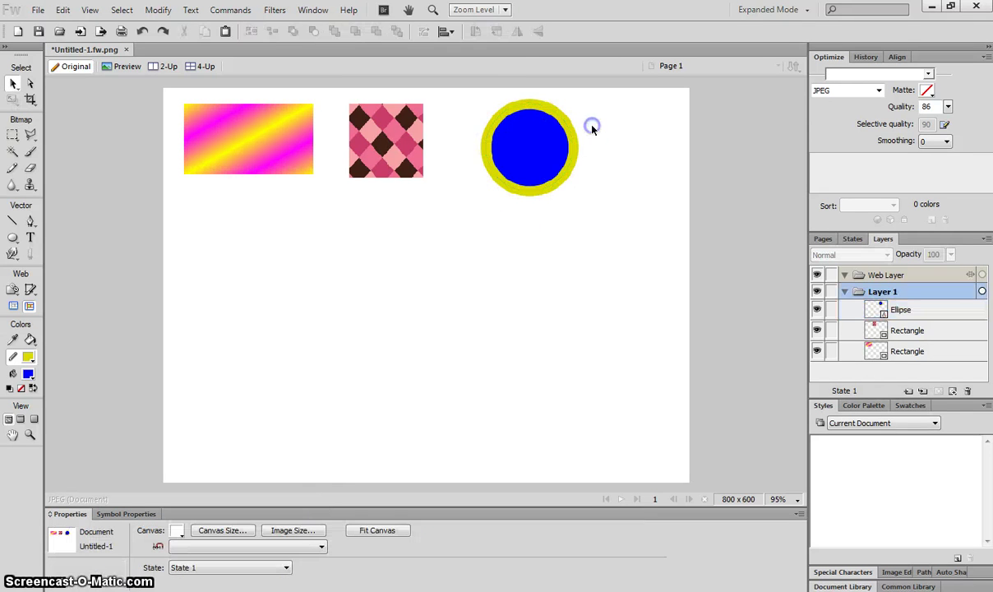
Step: Nudge the blue circle left and give its outline a Random Confetti stroke
mouse_move(560, 128)
left_mouse_down()
mouse_move(573, 140)
mouse_move(550, 127)
left_mouse_up()
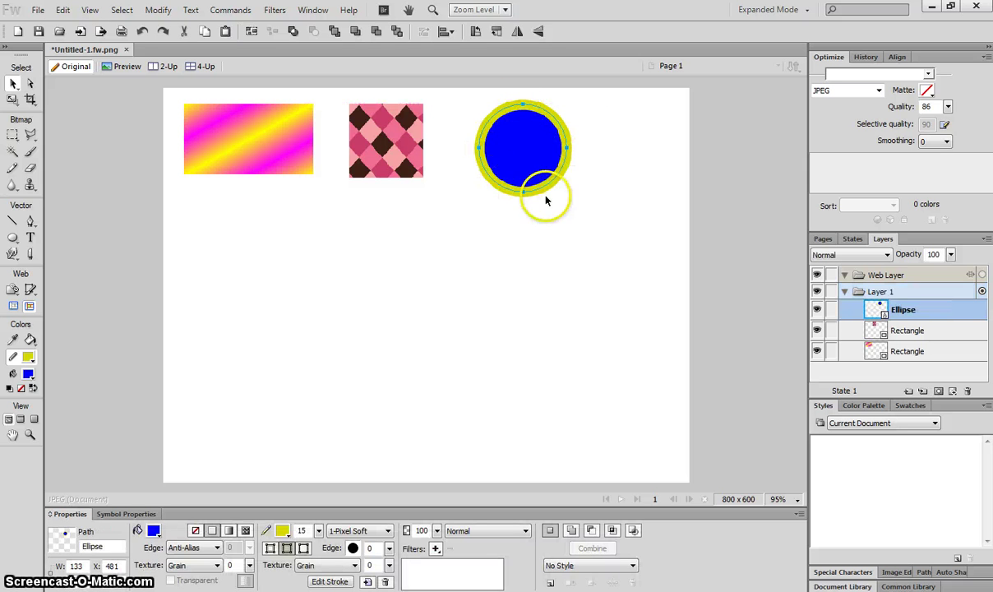
left_click(366, 532)
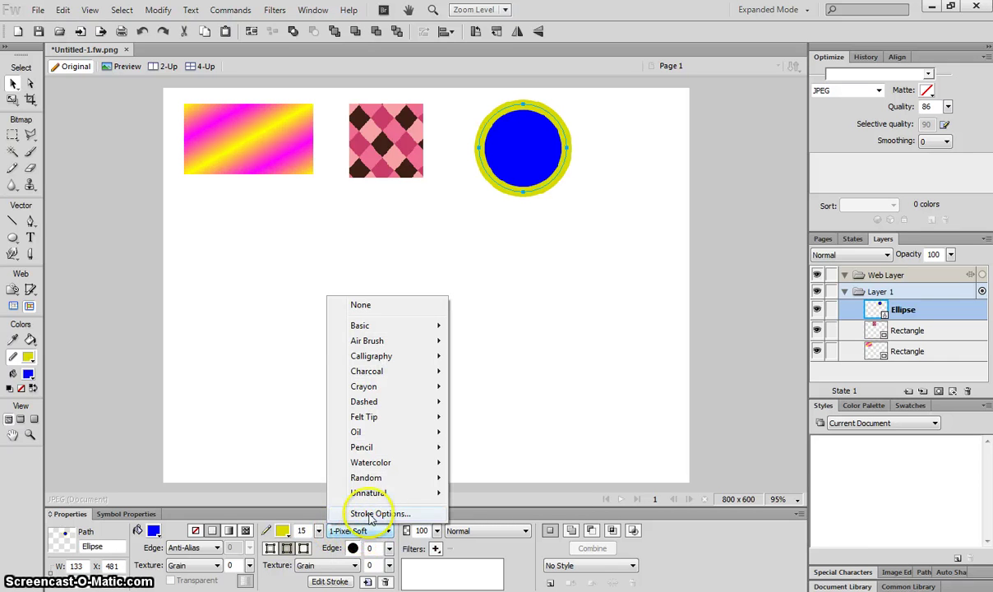
mouse_move(393, 476)
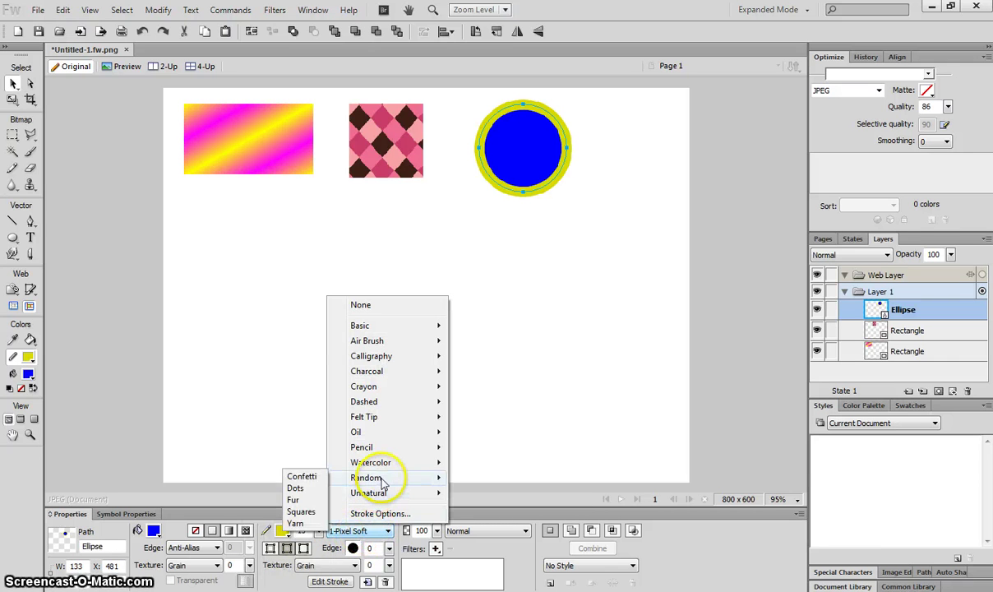
left_click(304, 476)
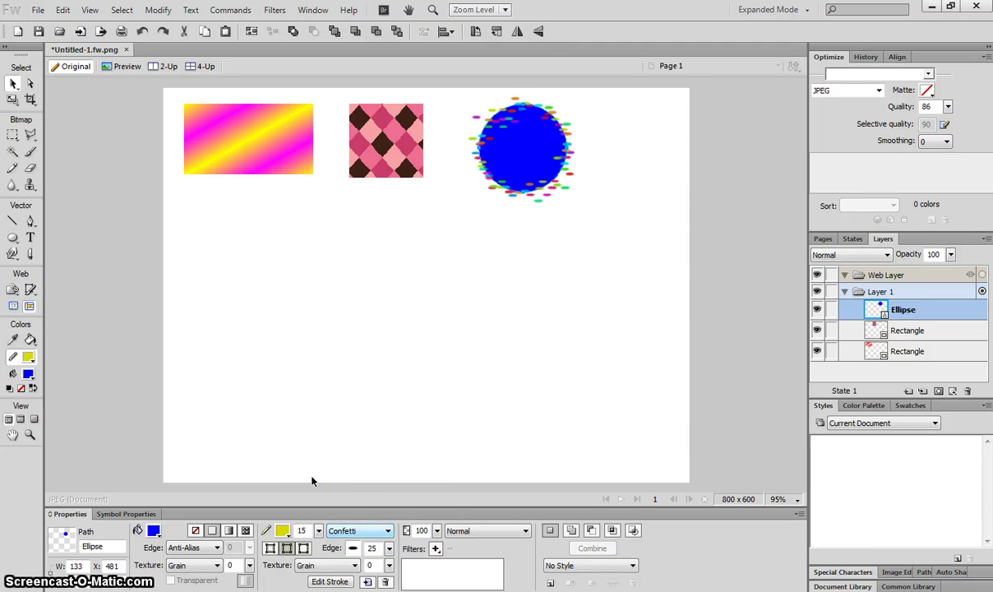
Step: Try a Felt Tip Dark Marker stroke on the circle, then settle on Crayon Rake
left_click(383, 530)
mouse_move(394, 419)
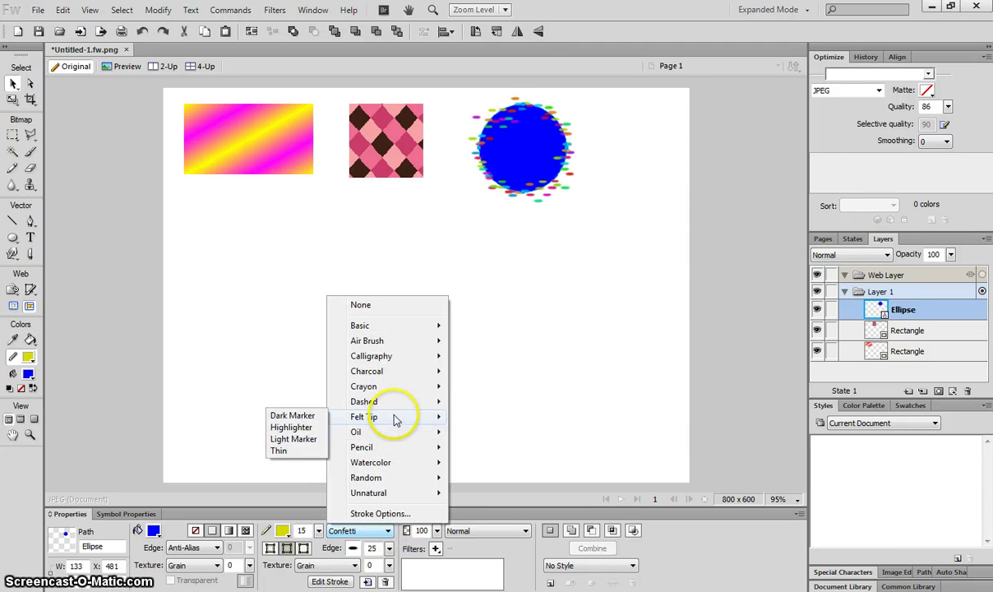
left_click(312, 417)
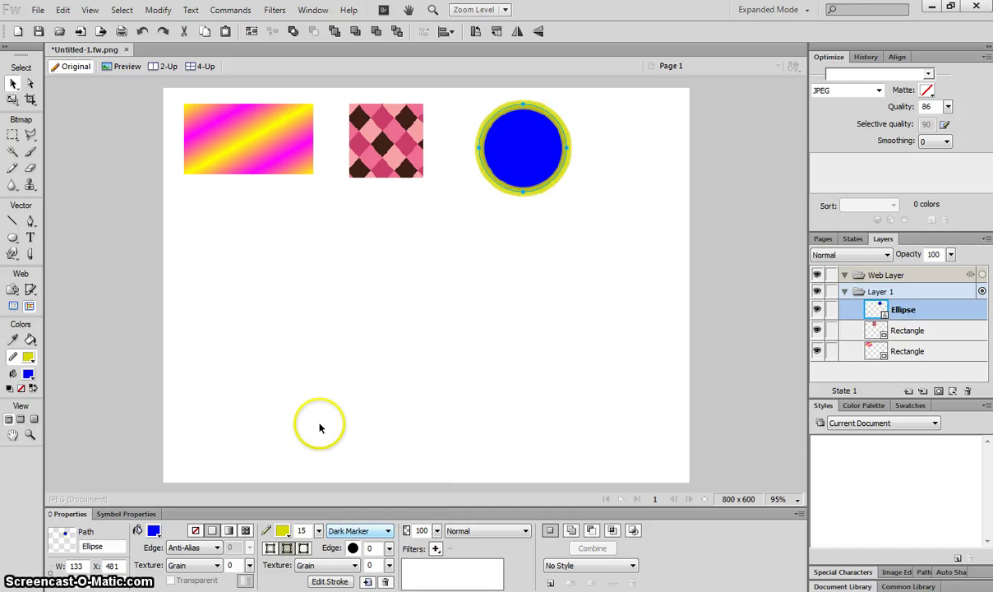
left_click(356, 531)
mouse_move(386, 386)
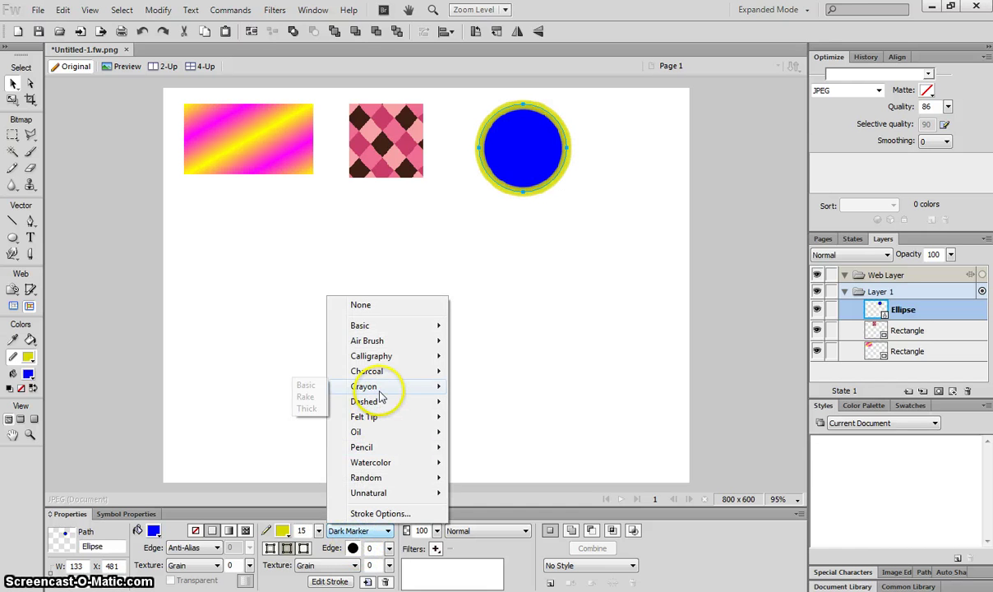
left_click(304, 397)
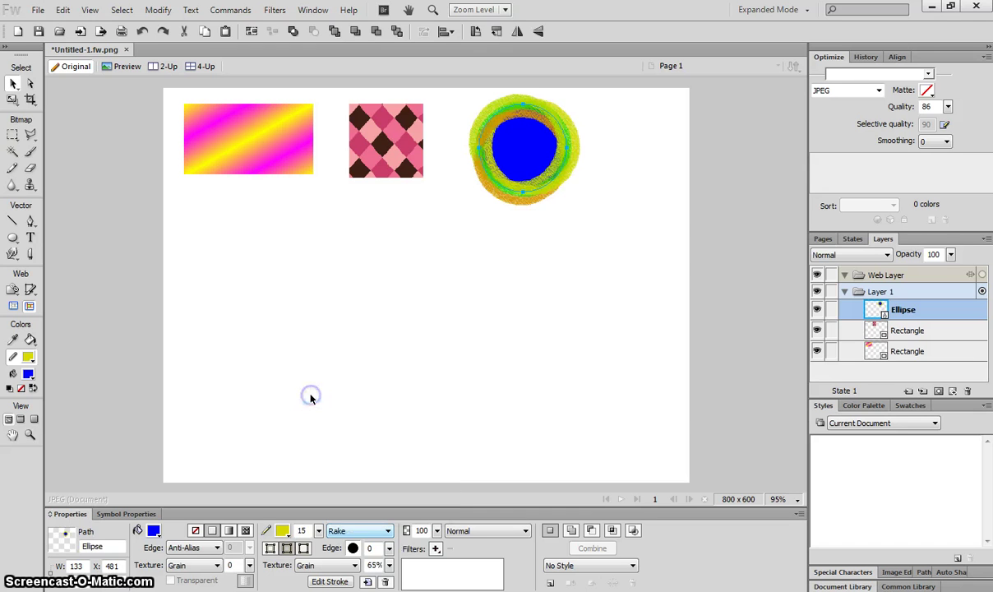
left_click(413, 387)
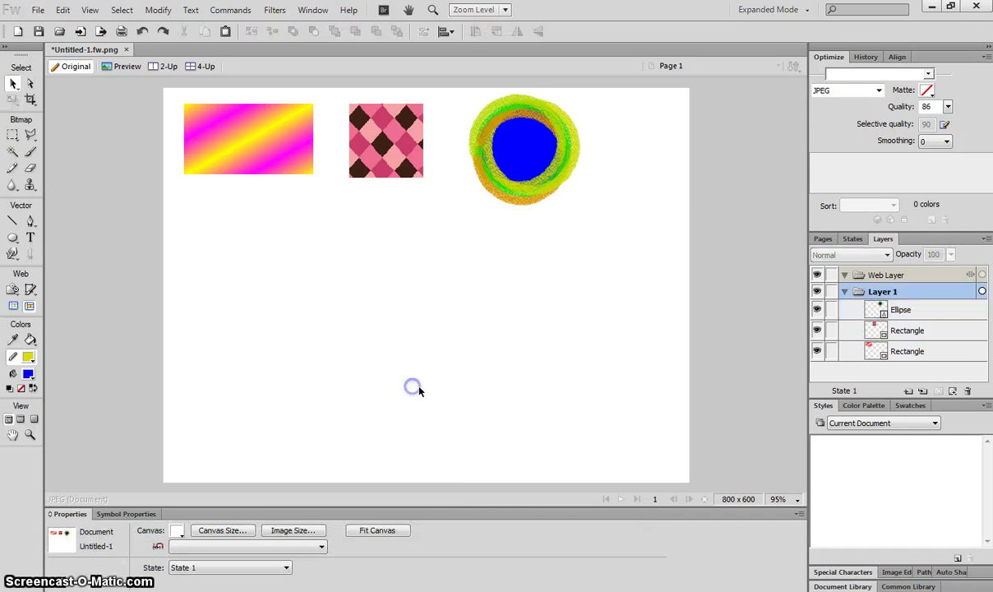
Step: Reduce the circle's Rake stroke size to 7 and move the circle slightly left
left_click(510, 199)
mouse_move(318, 531)
left_mouse_down()
mouse_move(322, 538)
mouse_move(322, 525)
left_mouse_up()
left_click(451, 300)
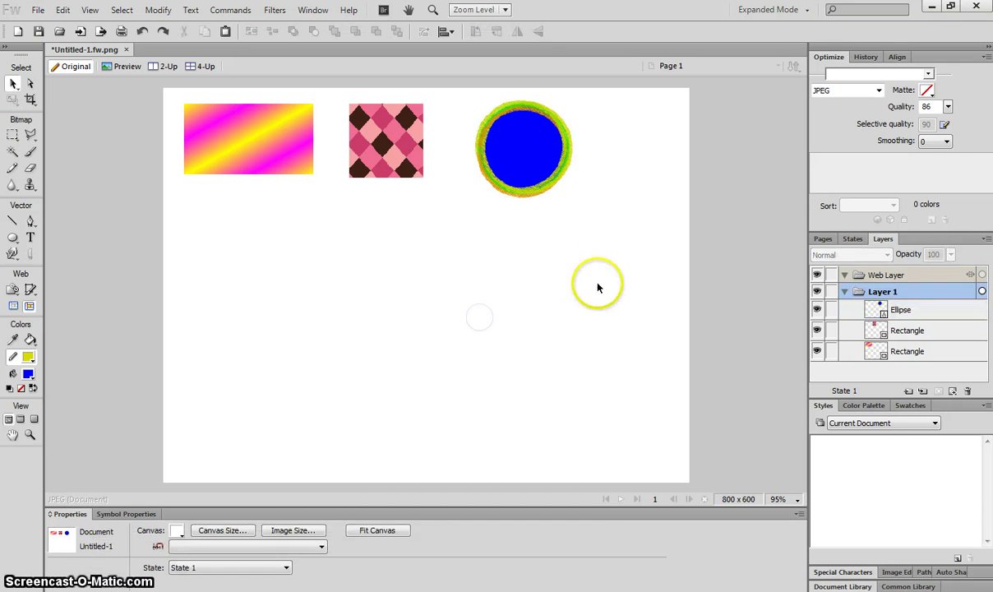
left_click_drag(558, 181, 533, 170)
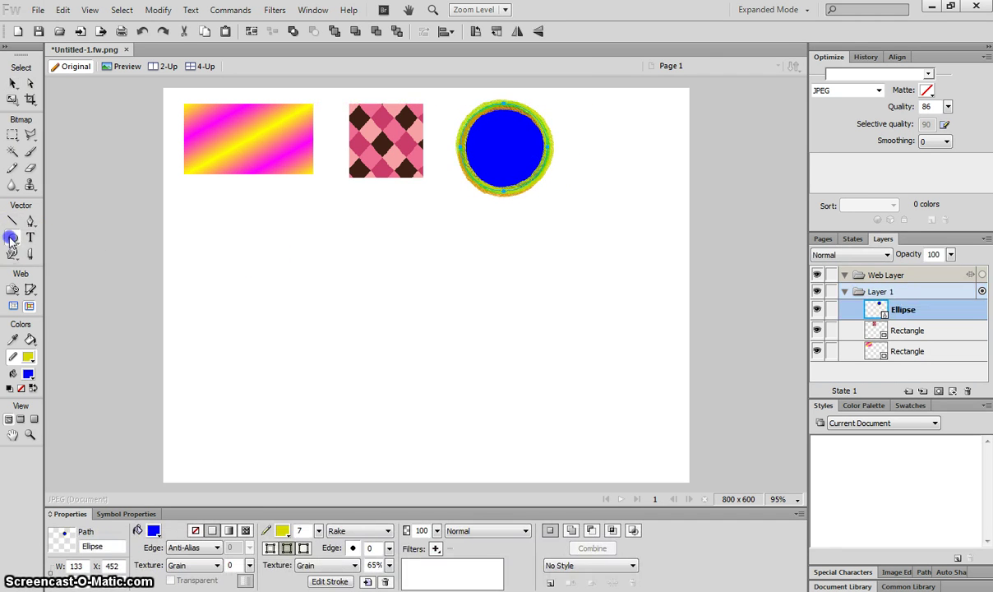
Step: Draw a star below the gradient rectangle and shift it up and left
left_click_drag(10, 239, 104, 485)
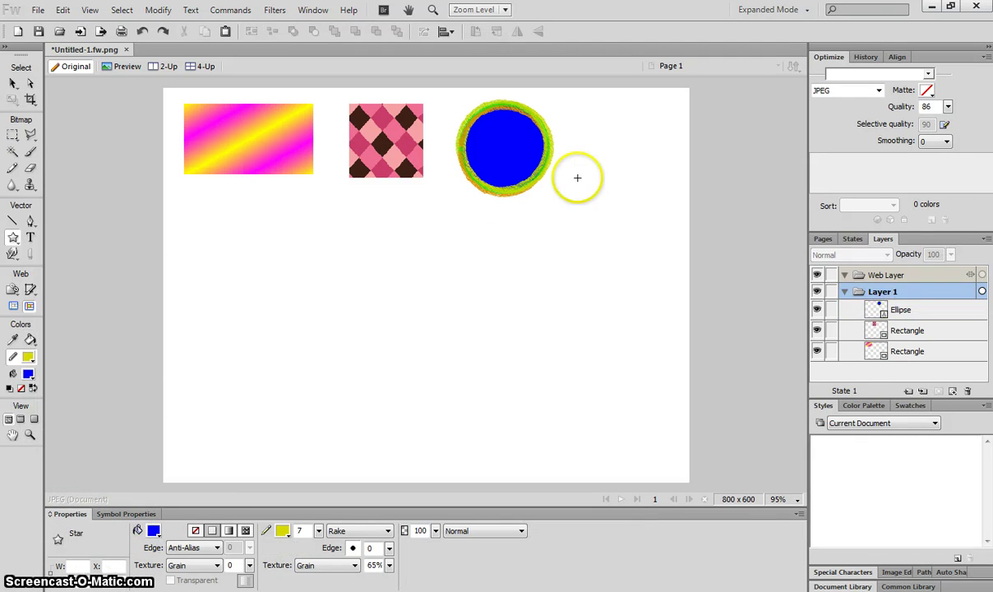
left_click_drag(223, 253, 328, 363)
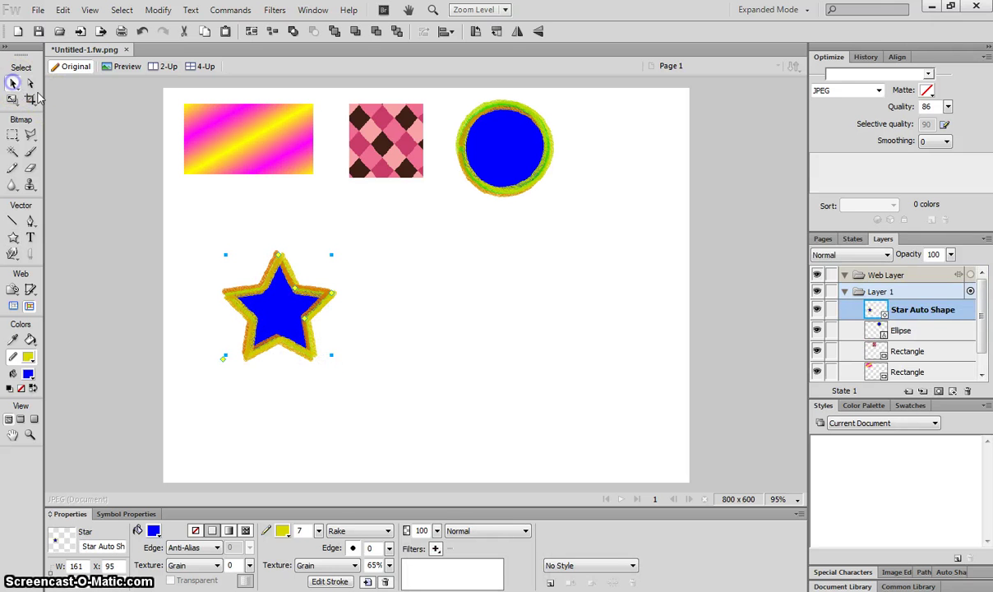
left_click(14, 84)
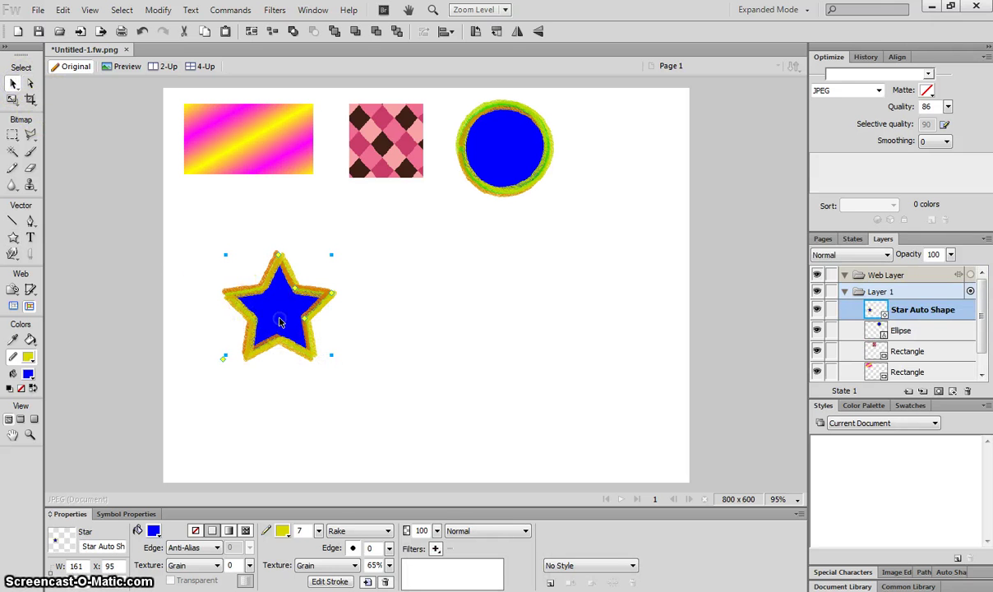
left_click_drag(280, 318, 252, 287)
Step: Set the star's stroke to Transparent and its fill to red
left_click(282, 530)
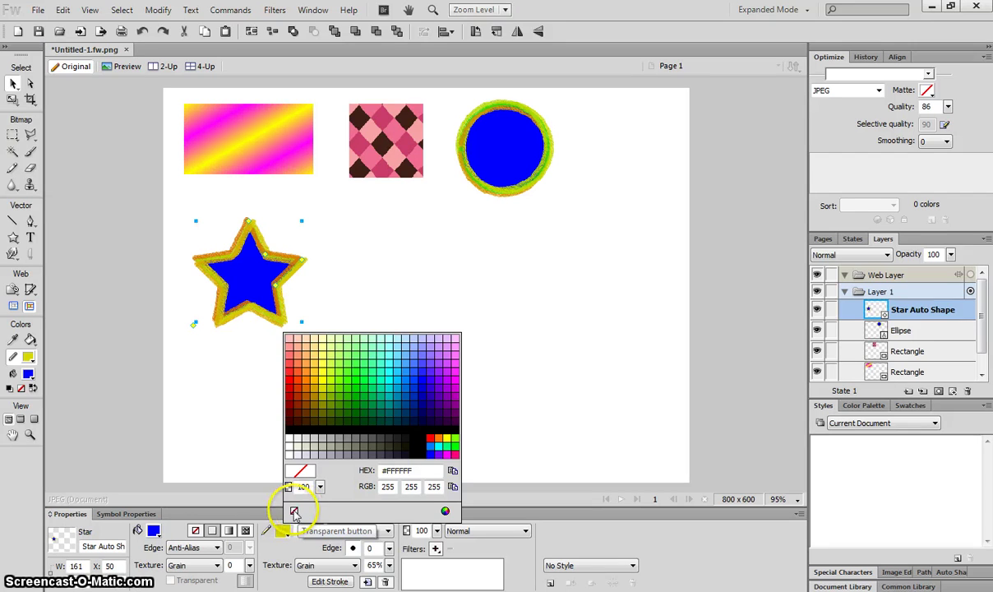
left_click(294, 511)
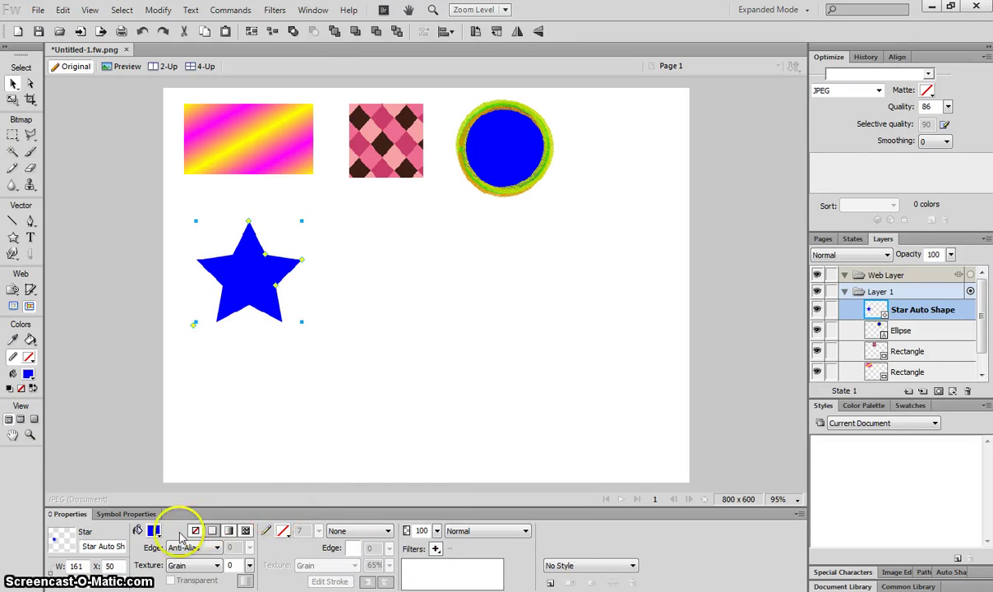
left_click(153, 530)
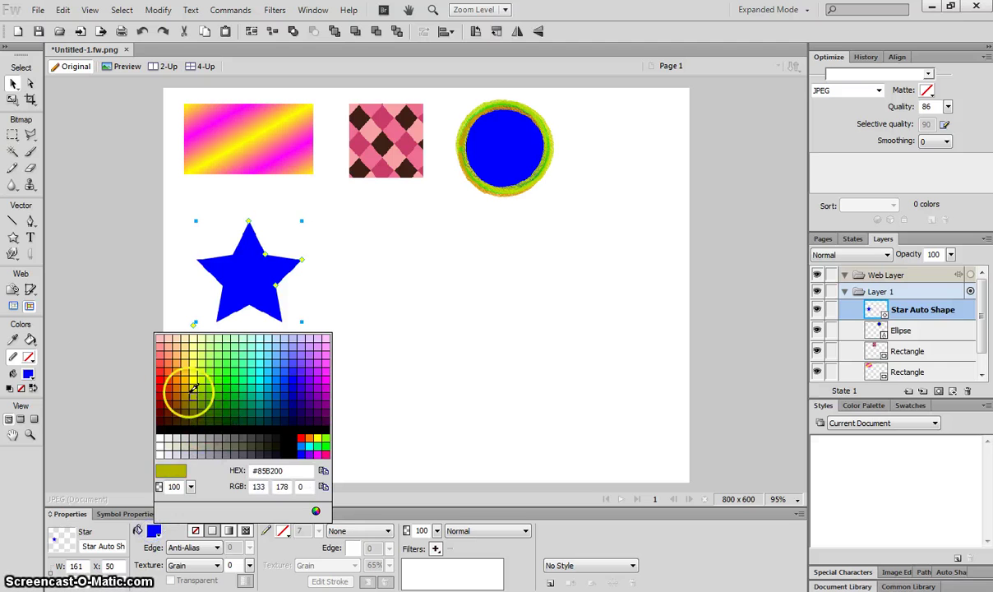
left_click(157, 385)
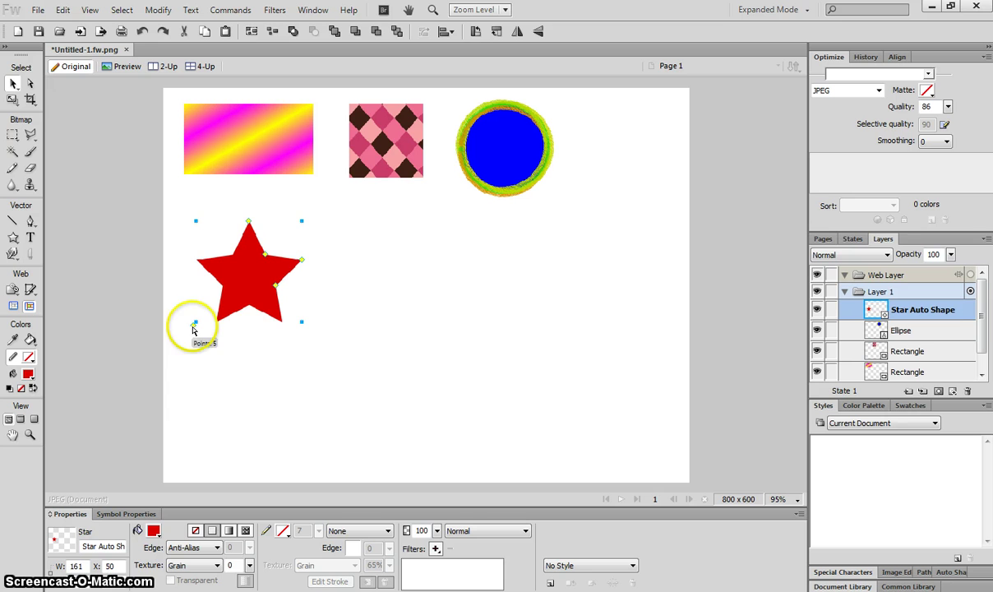
Step: Reshape the red star with its Points, radius and Roundness diamonds into a 330 px slender-spiked starburst
left_click_drag(226, 265, 239, 273)
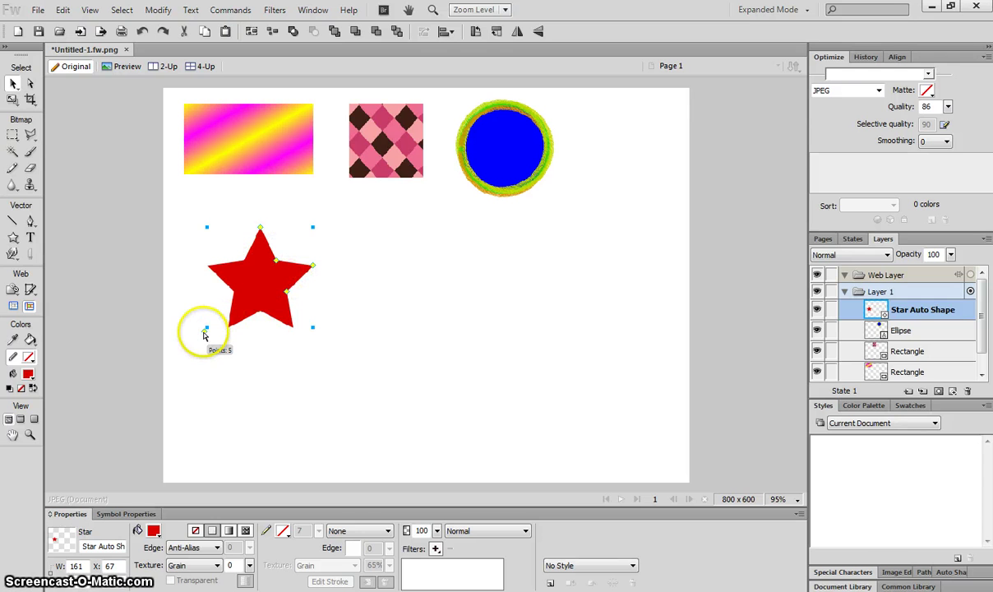
left_click_drag(203, 334, 182, 310)
left_click_drag(260, 227, 260, 191)
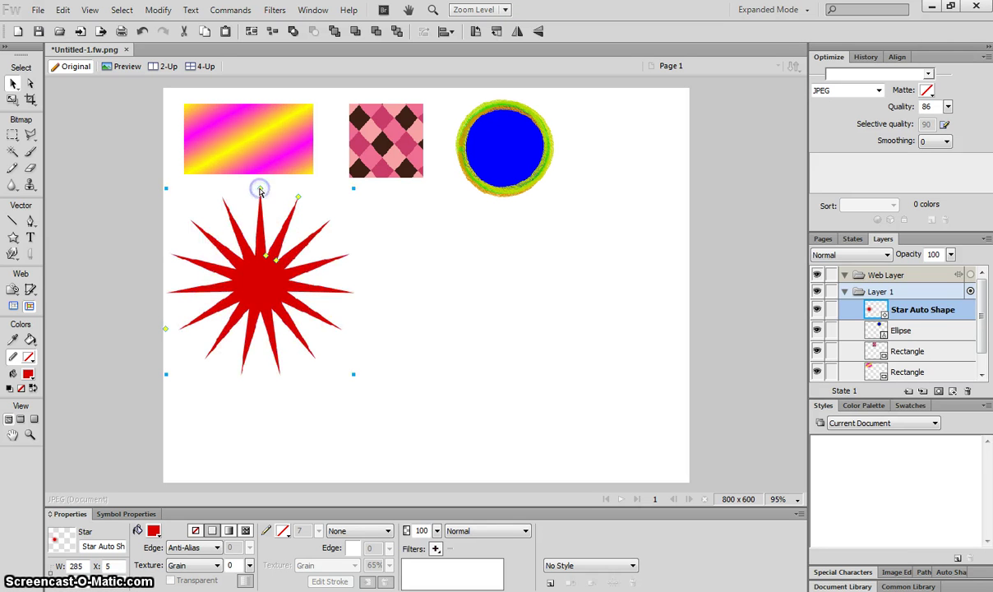
mouse_move(281, 255)
left_mouse_down()
mouse_move(268, 249)
mouse_move(277, 240)
left_mouse_up()
left_click_drag(297, 197, 325, 198)
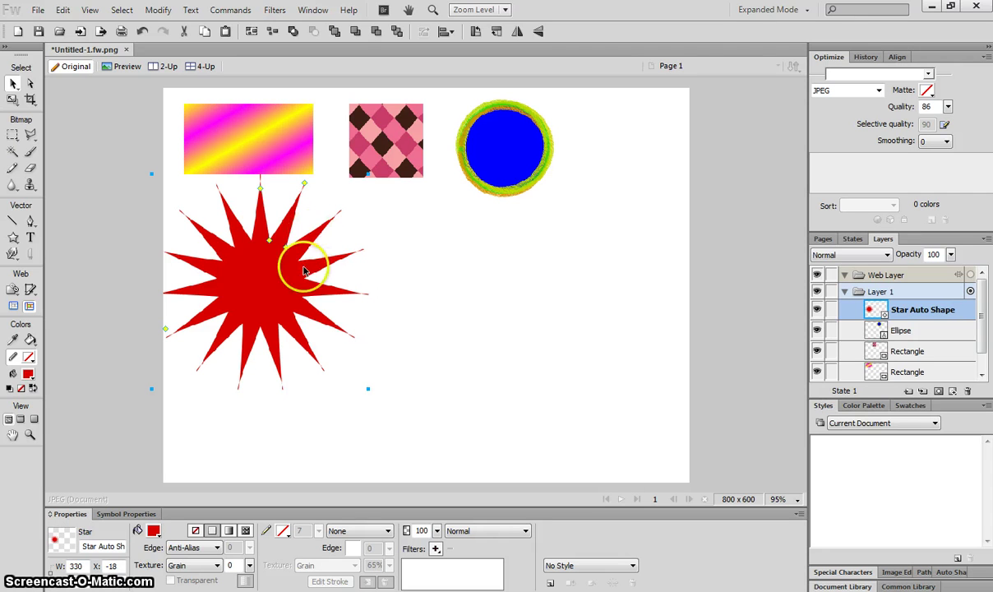
mouse_move(271, 240)
left_mouse_down()
mouse_move(284, 269)
mouse_move(445, 311)
mouse_move(582, 313)
mouse_move(536, 327)
mouse_move(543, 331)
left_mouse_up()
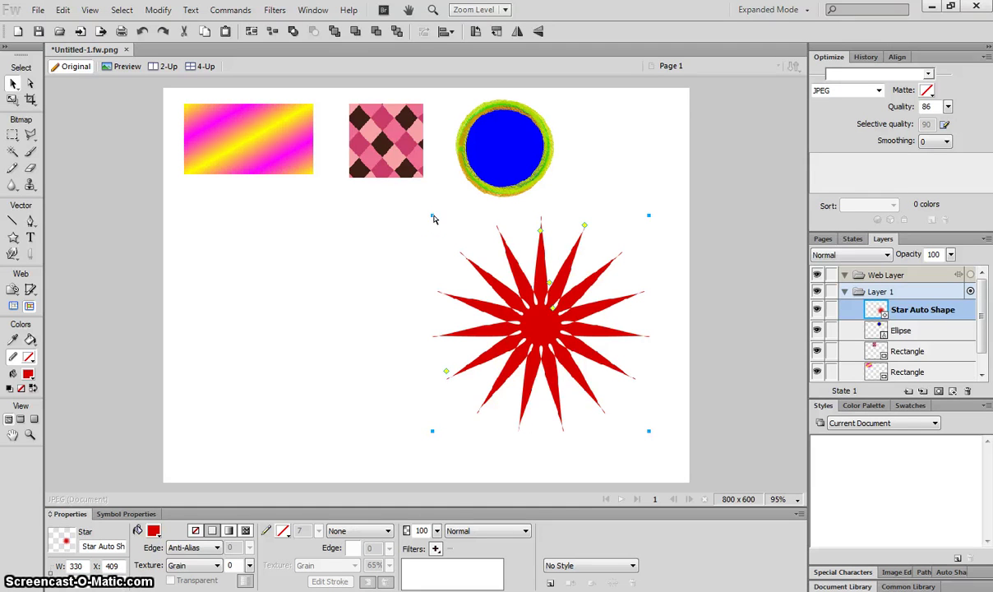
Step: Scale the starburst down to about 148 px and place it top right beside the blue circle
left_click(13, 100)
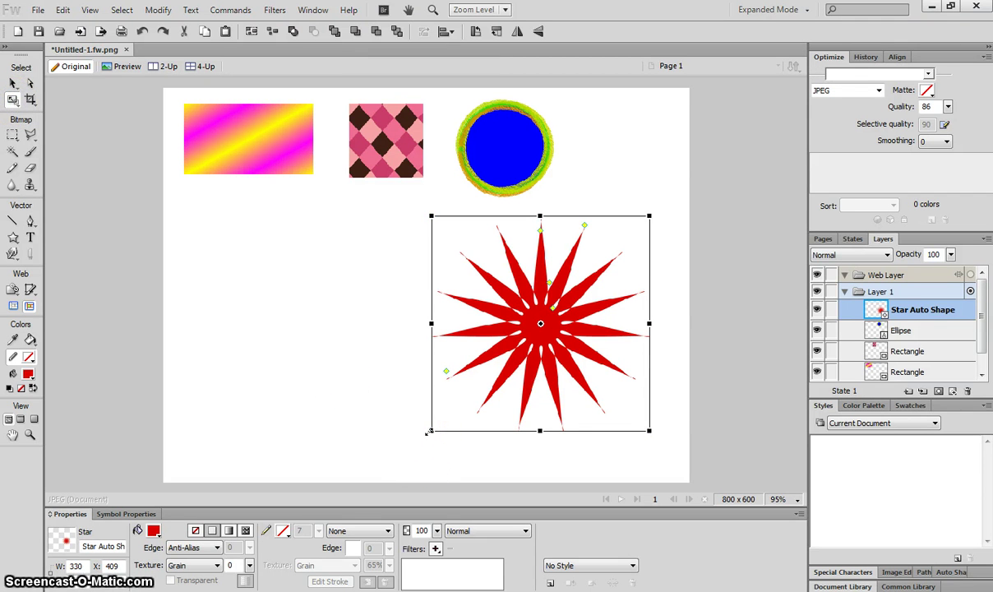
left_click_drag(429, 431, 550, 312)
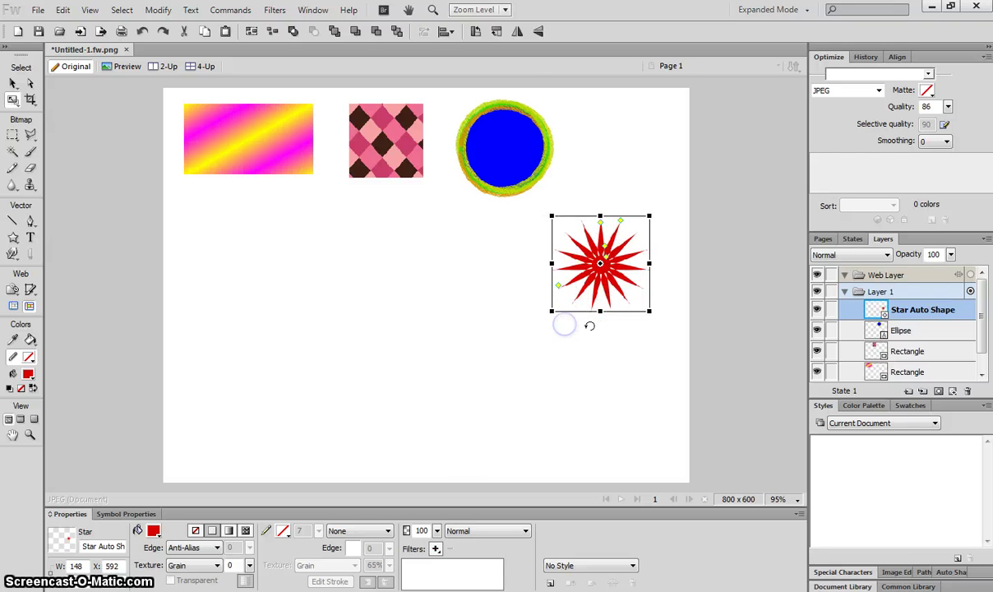
left_click_drag(596, 278, 622, 165)
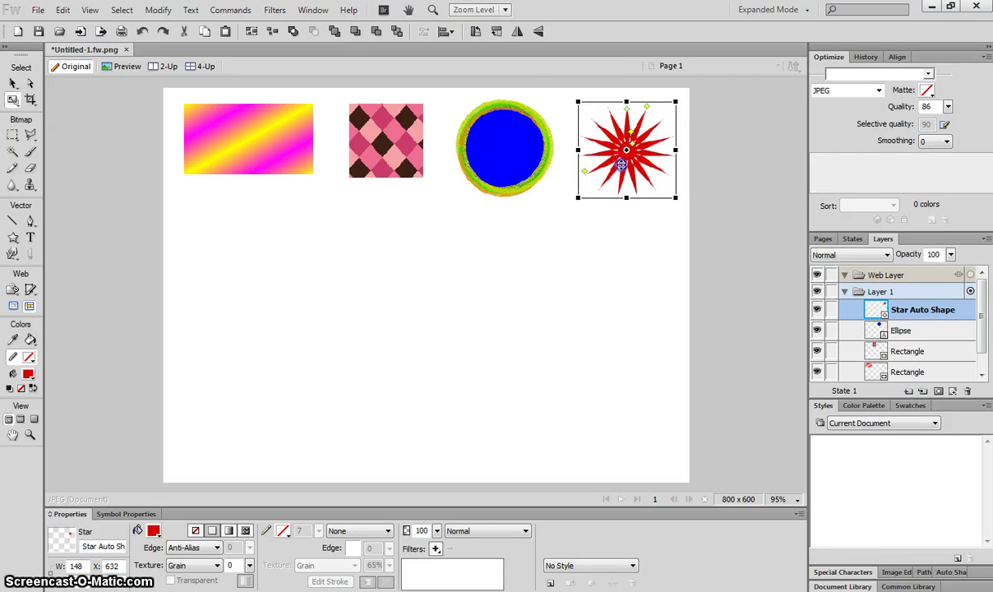
left_click(13, 82)
left_click(325, 254)
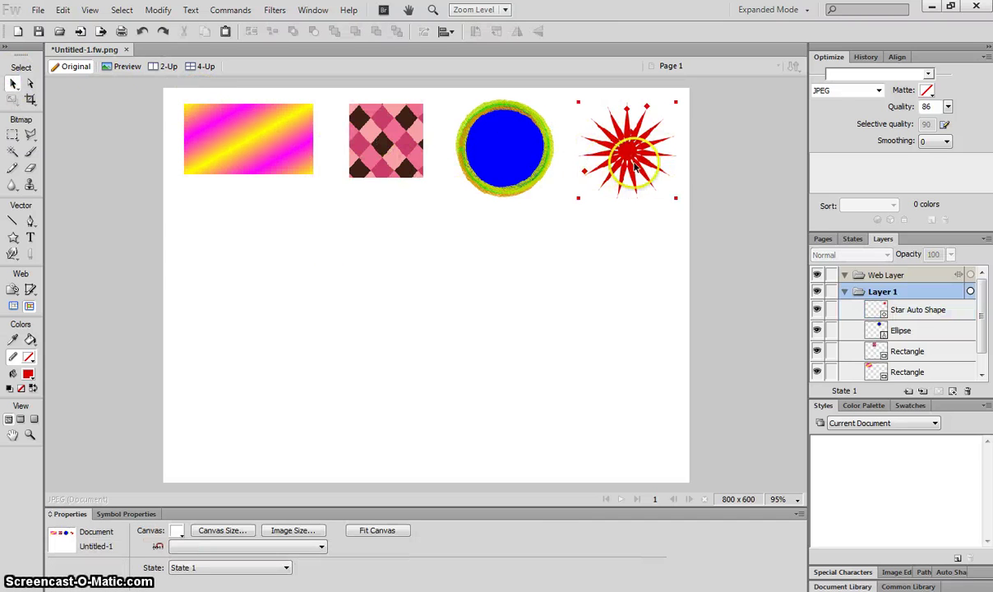
Step: Type BATEUP in a new text box in green Berlin Sans FB Demi Bold, size 96
left_click(178, 244)
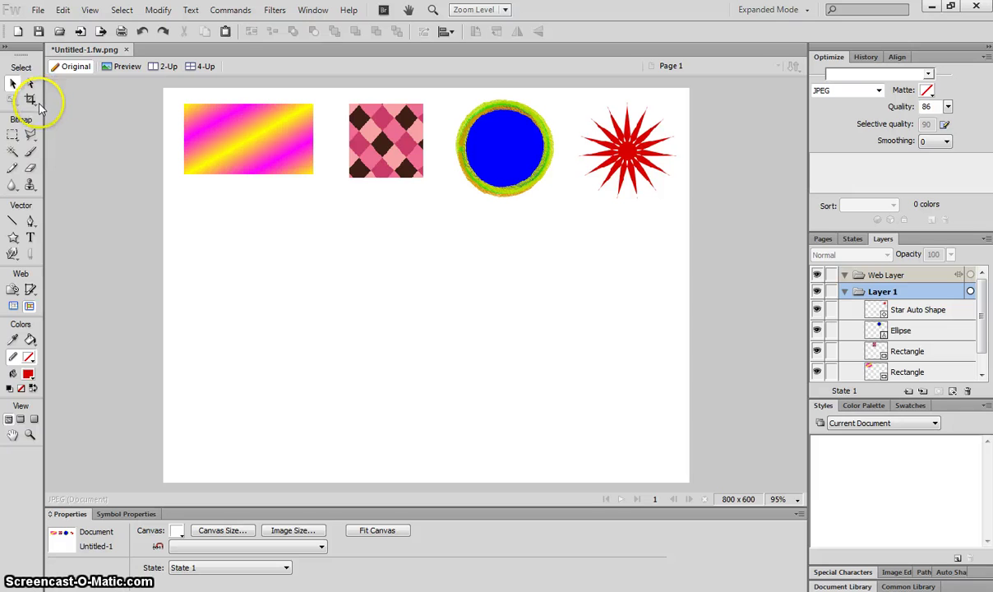
left_click(30, 238)
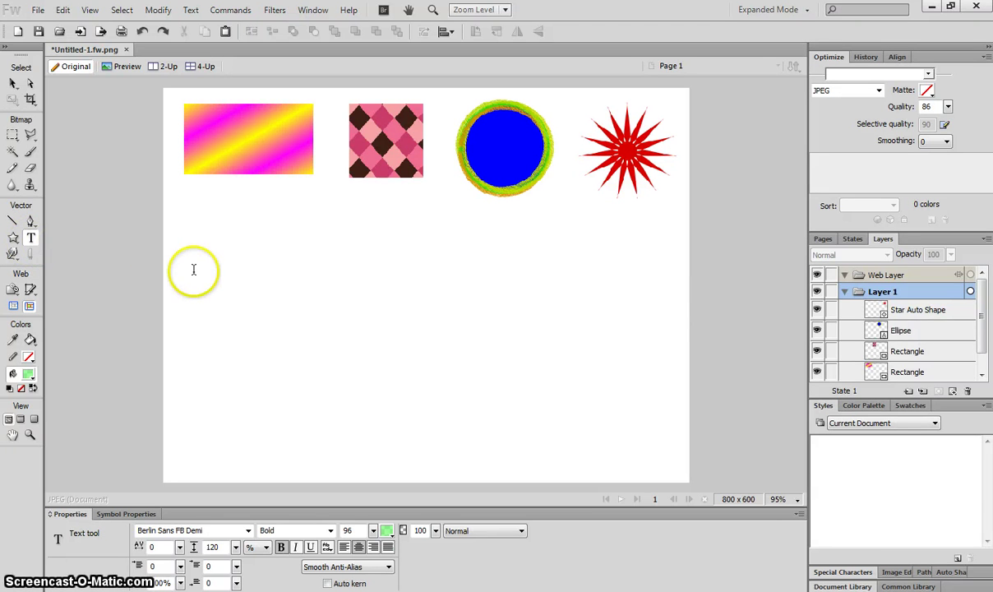
left_click(193, 270)
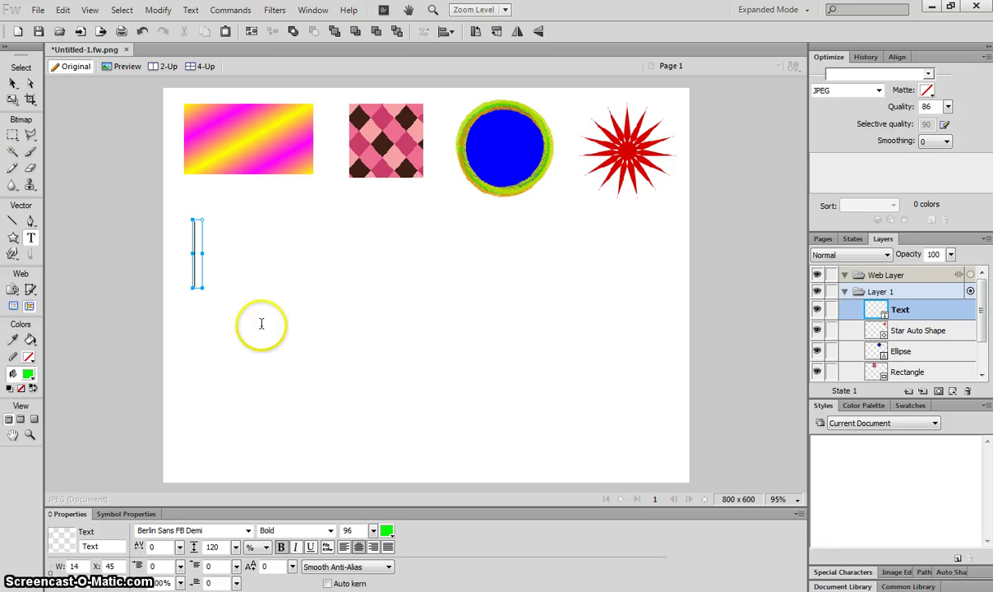
type("BATEUP")
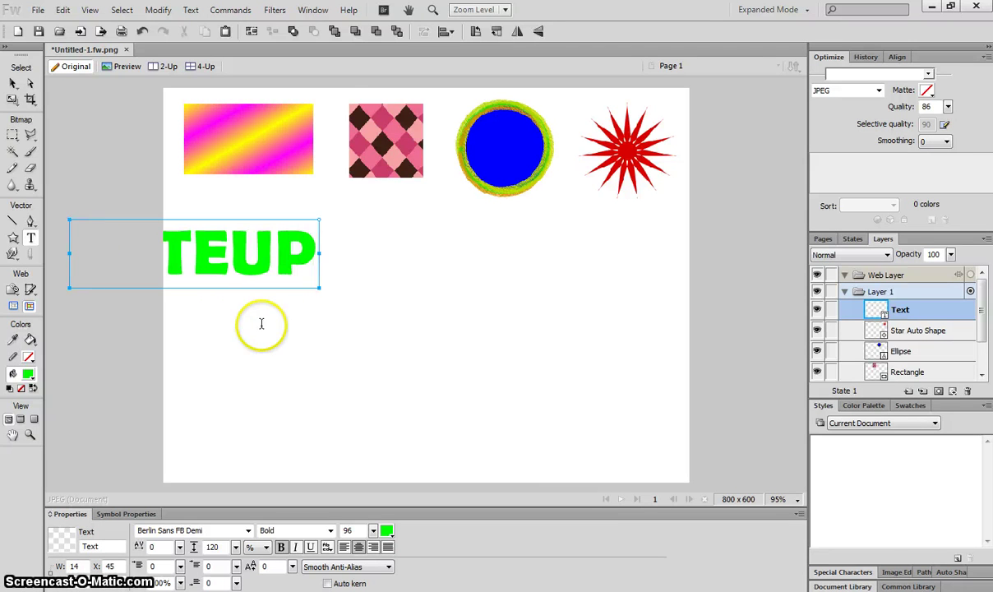
Step: Commit the BATEUP text, move it lower on the canvas, and colour it purple
left_click(14, 82)
left_click_drag(210, 244, 343, 259)
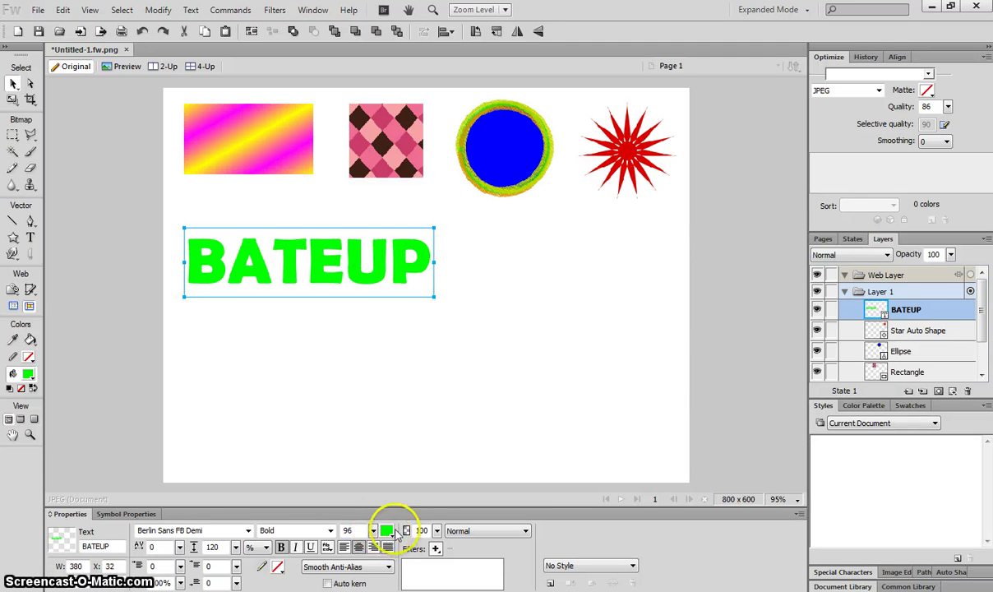
left_click_drag(290, 274, 290, 287)
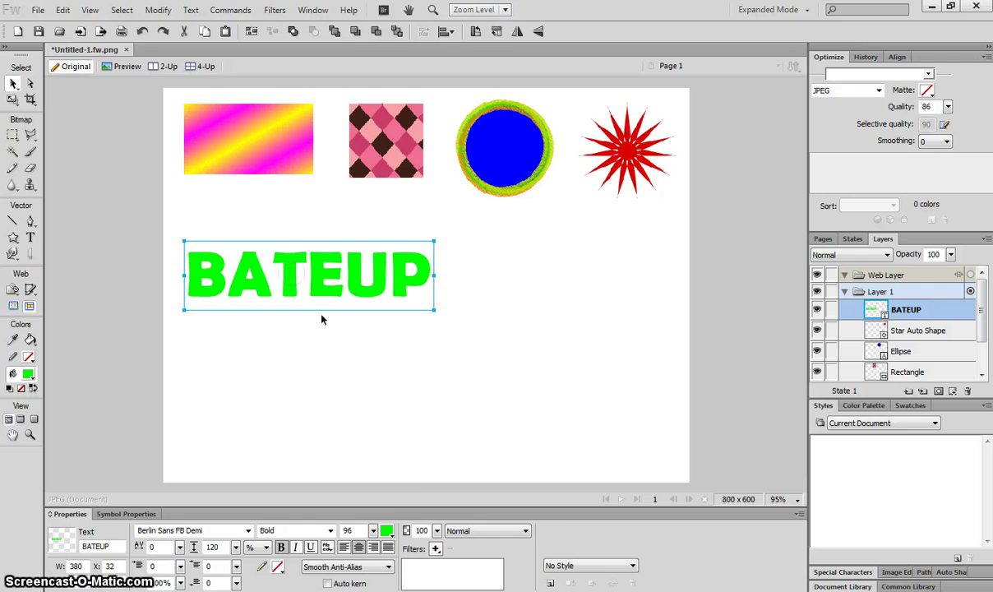
left_click(385, 530)
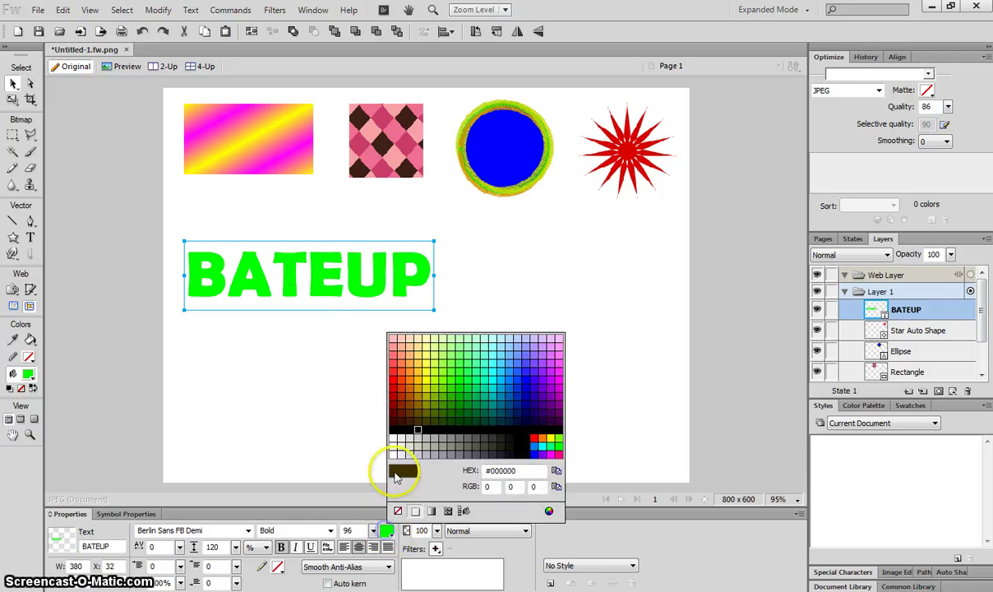
left_click(542, 380)
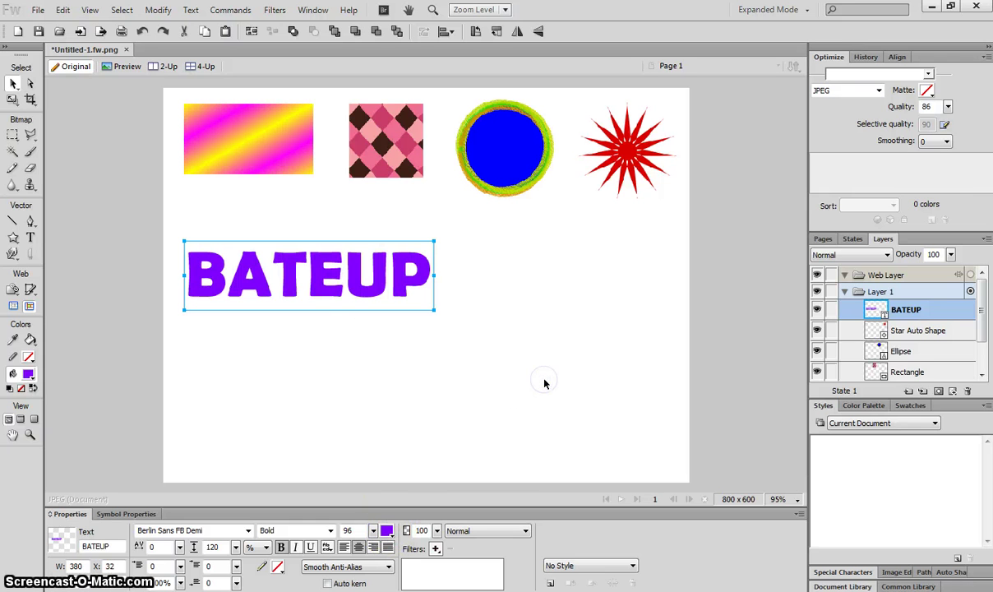
Step: Reduce BATEUP to size 73 in Berlin Sans FB Demi and place it under the gradient rectangle
left_click(371, 532)
left_click_drag(382, 539, 380, 543)
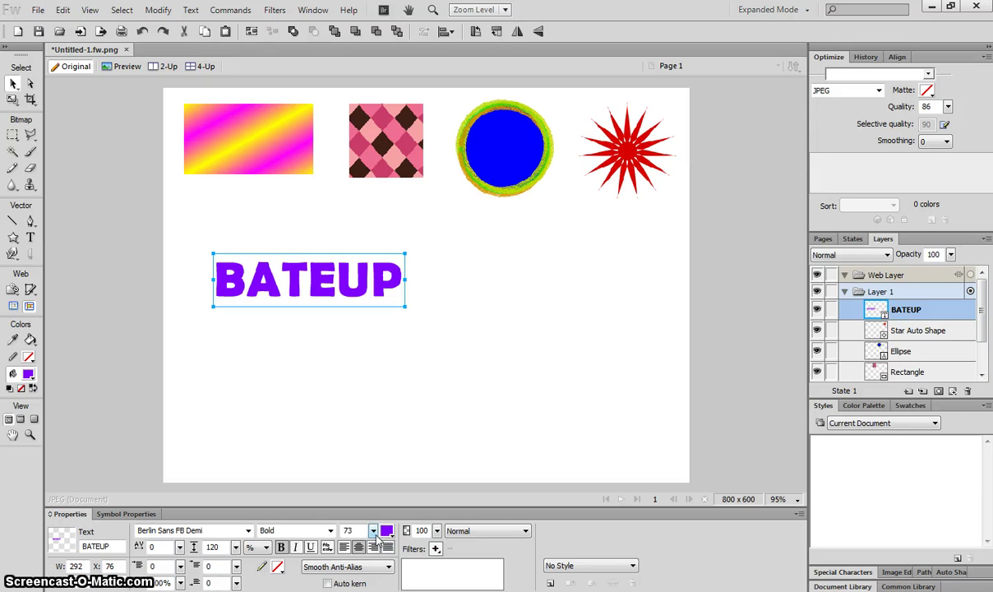
left_click(247, 530)
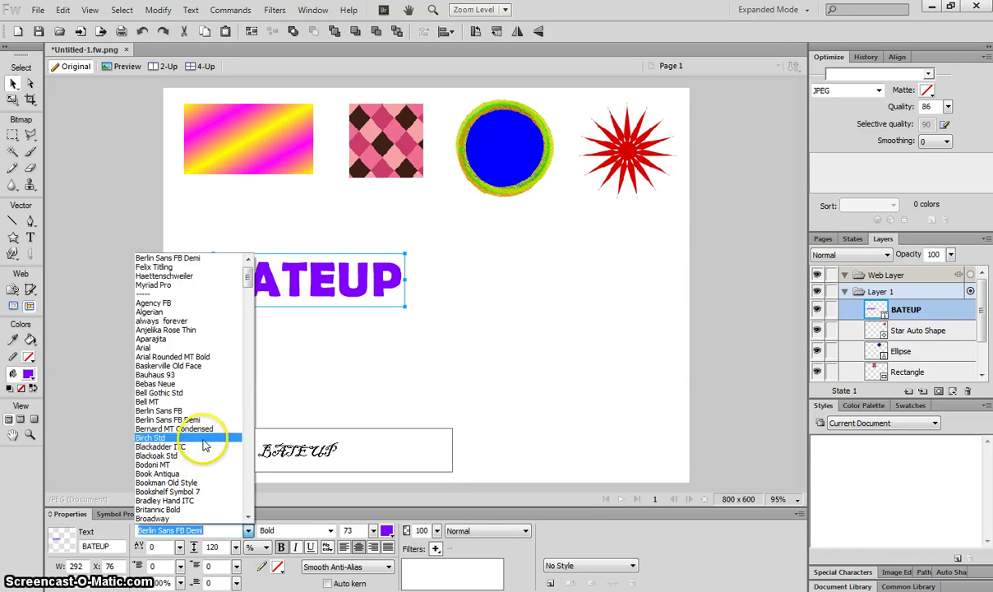
left_click(198, 421)
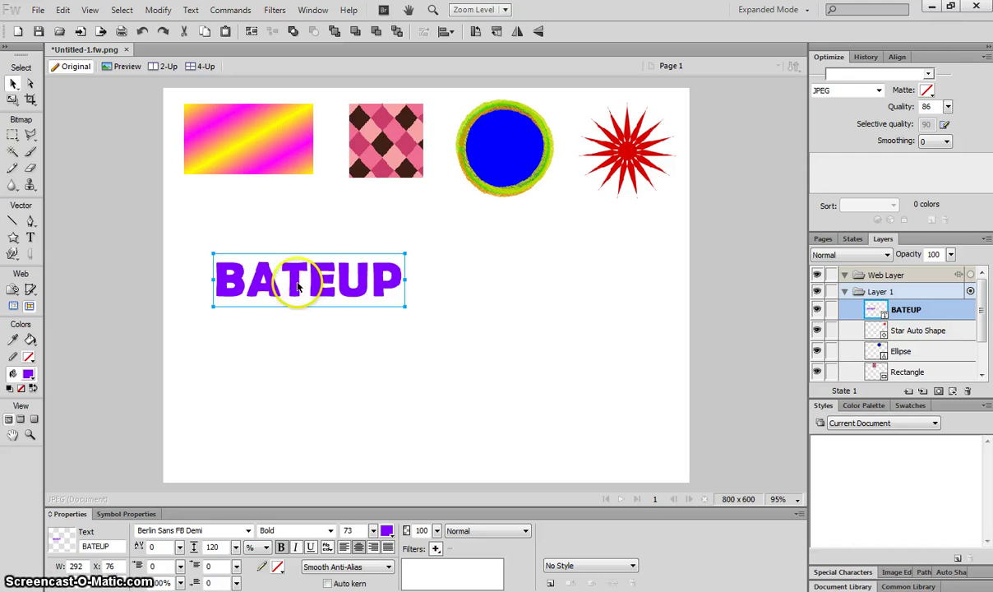
left_click_drag(298, 286, 269, 258)
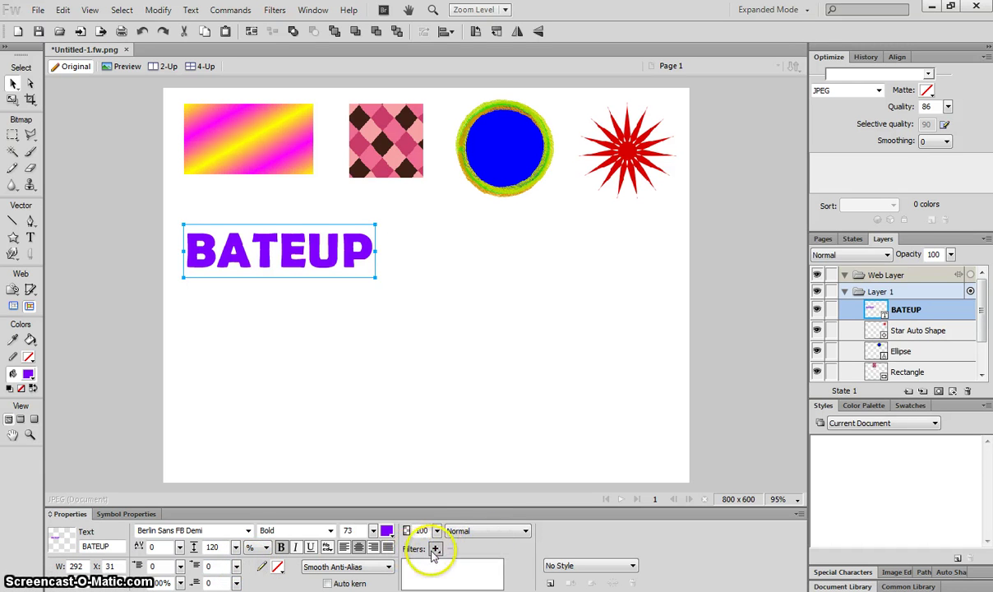
left_click(438, 549)
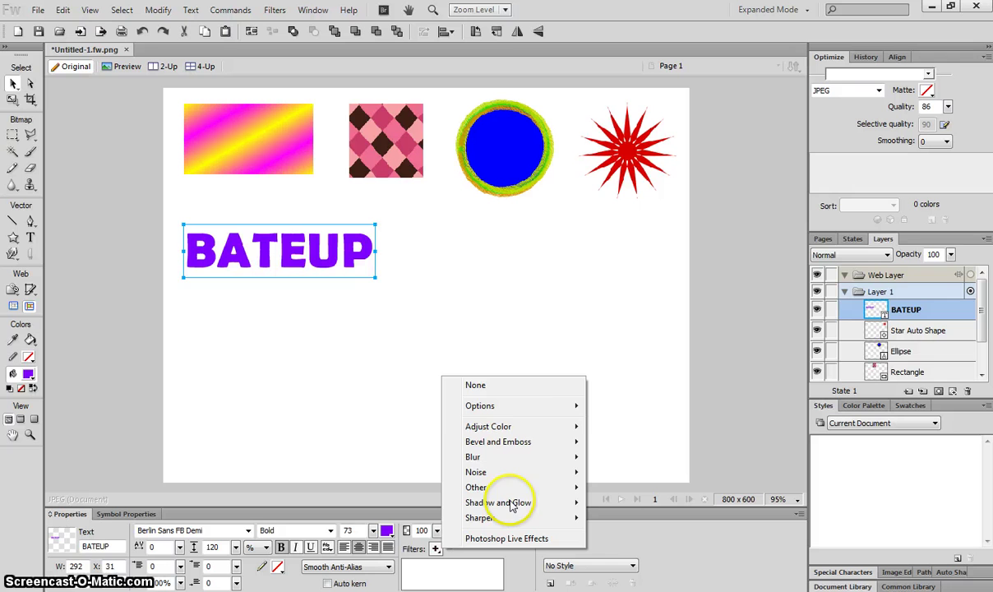
mouse_move(534, 424)
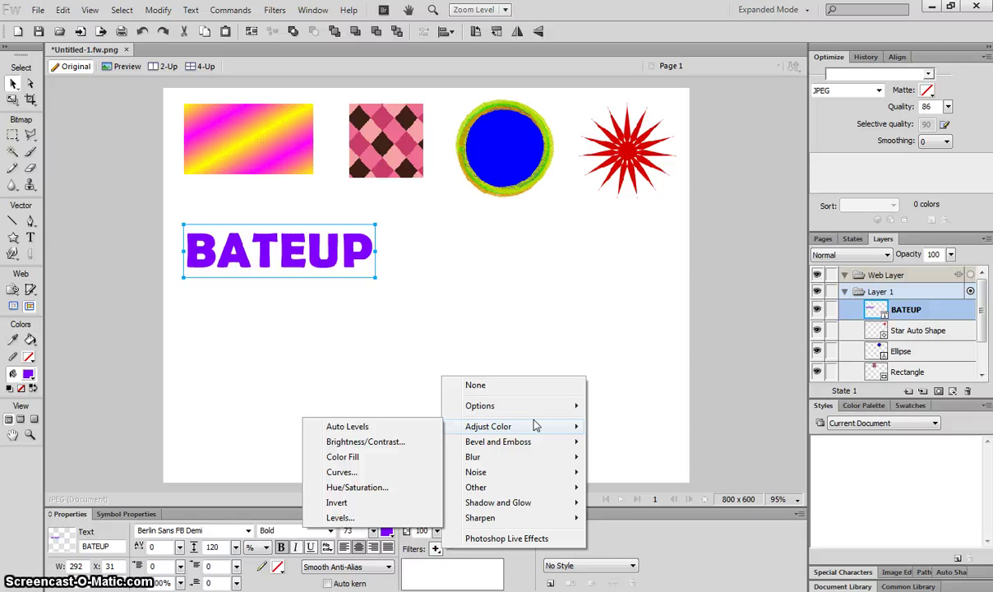
mouse_move(549, 503)
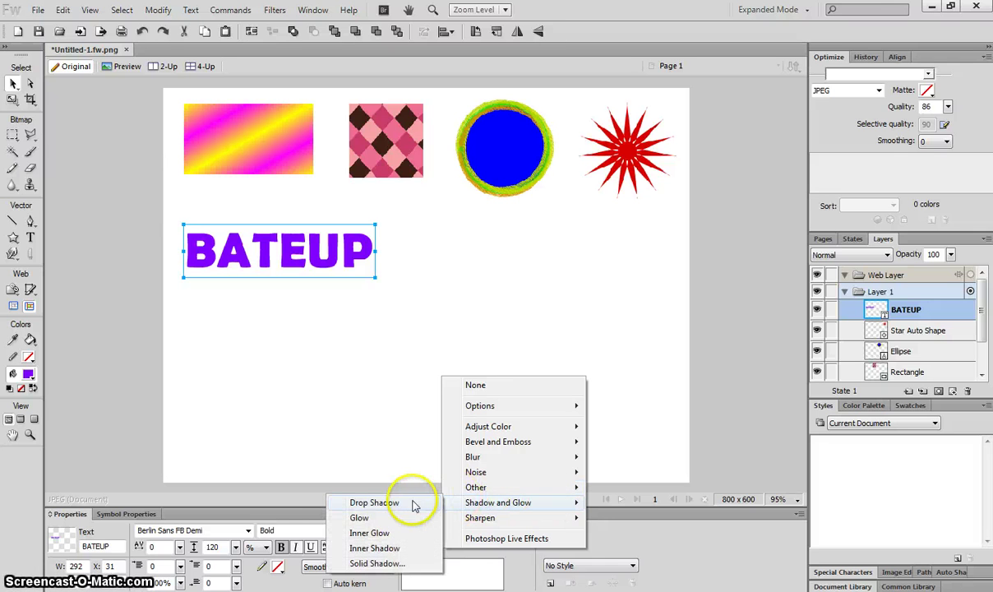
left_click(374, 502)
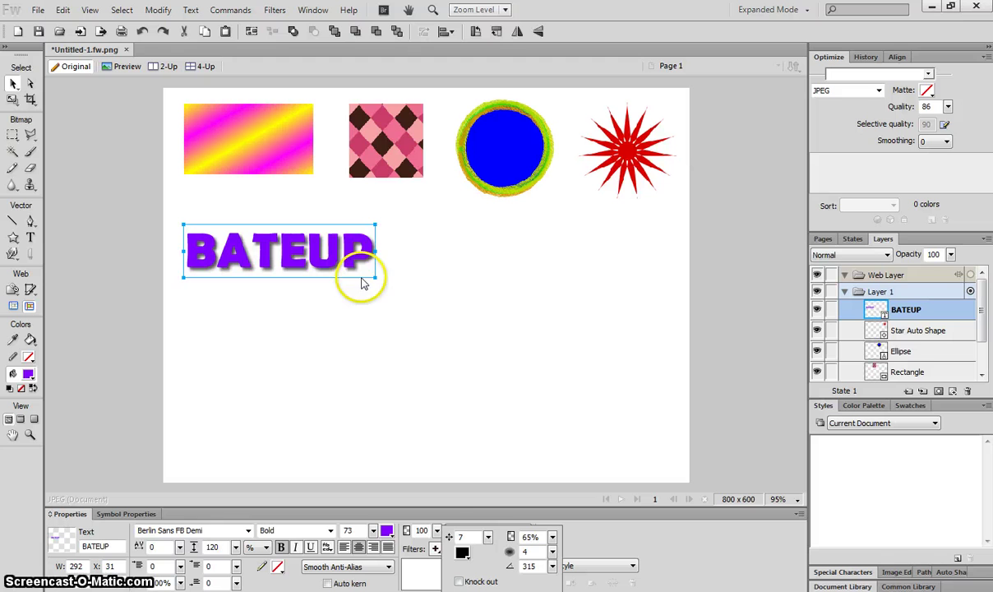
left_click_drag(487, 536, 489, 539)
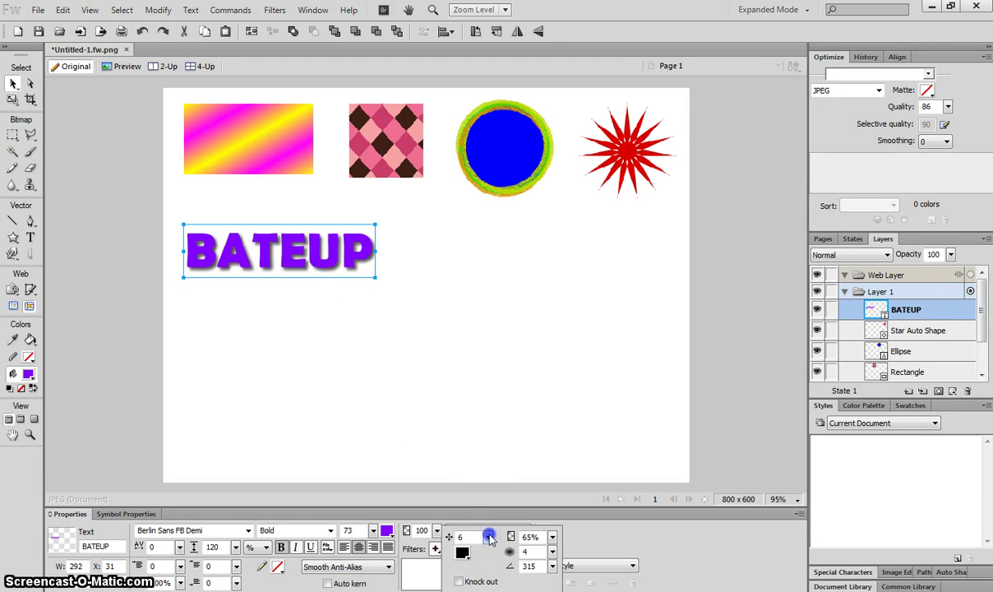
left_click(422, 567)
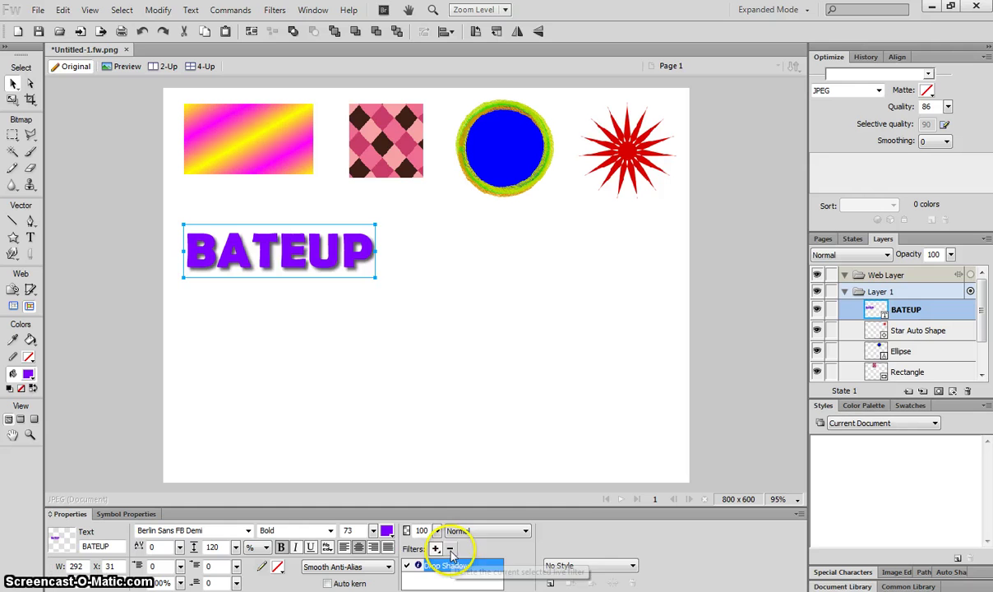
left_click(450, 548)
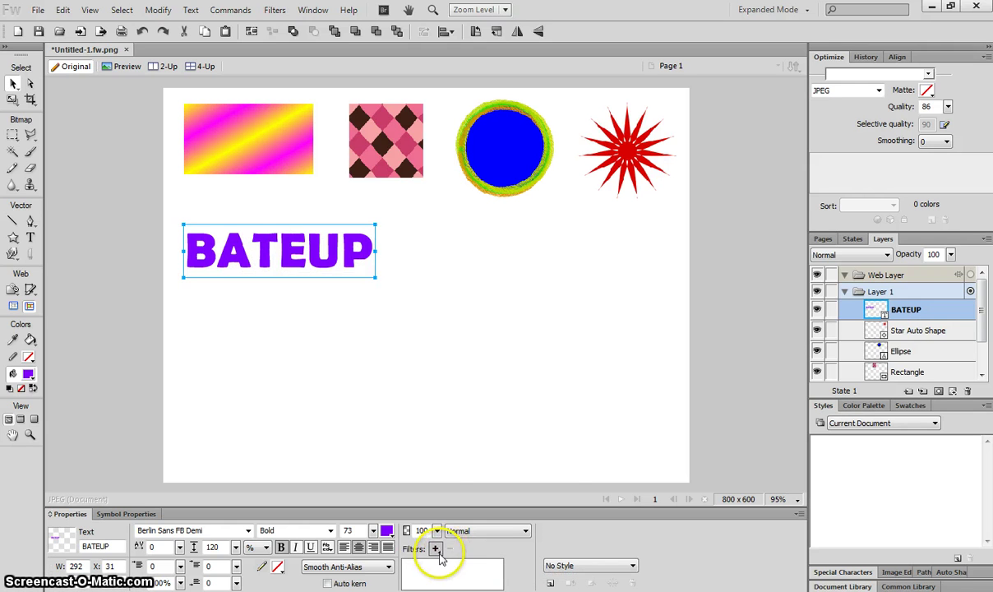
Step: Add a narrower Inner Bevel to BATEUP, enlarge it back to 96, and move it down-right
left_click(435, 549)
mouse_move(515, 446)
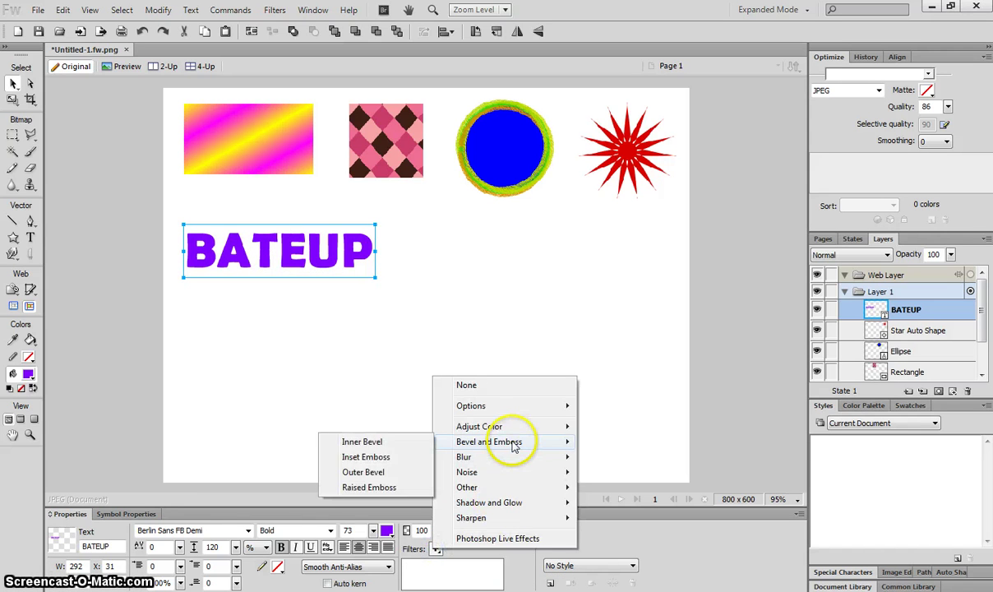
left_click(384, 442)
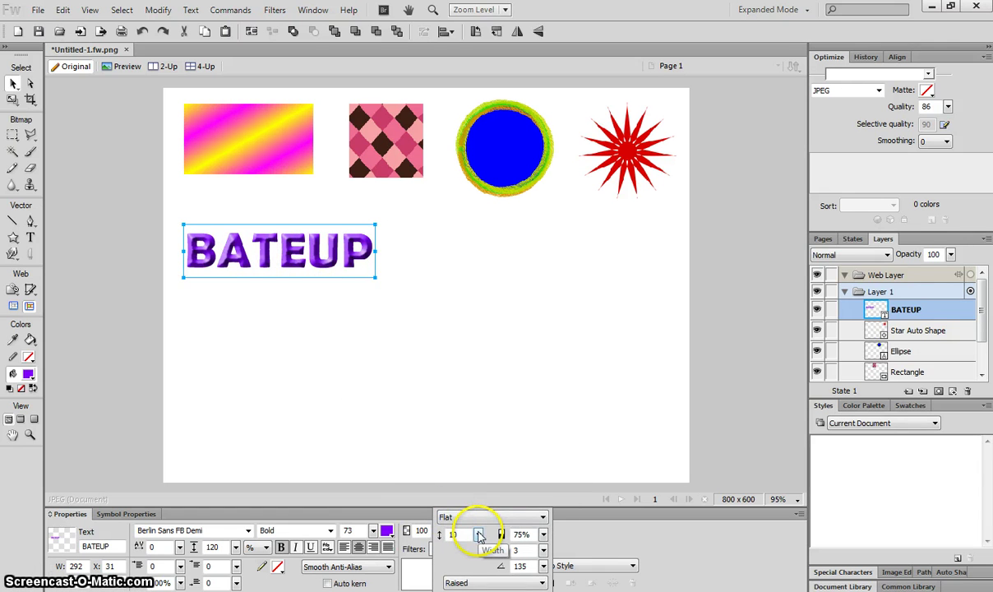
left_click_drag(479, 535, 484, 547)
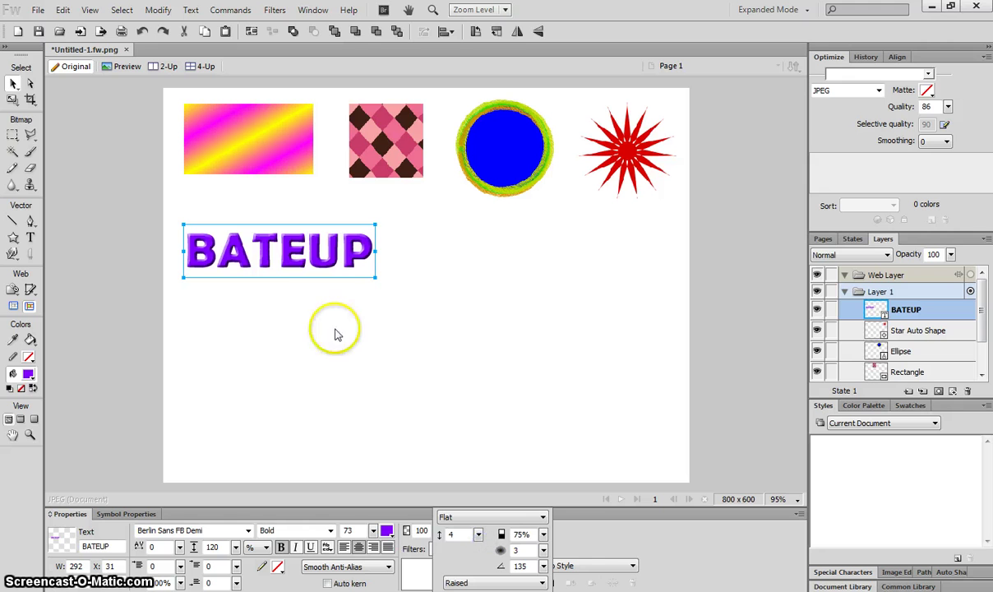
left_click(372, 531)
left_click_drag(376, 505, 370, 476)
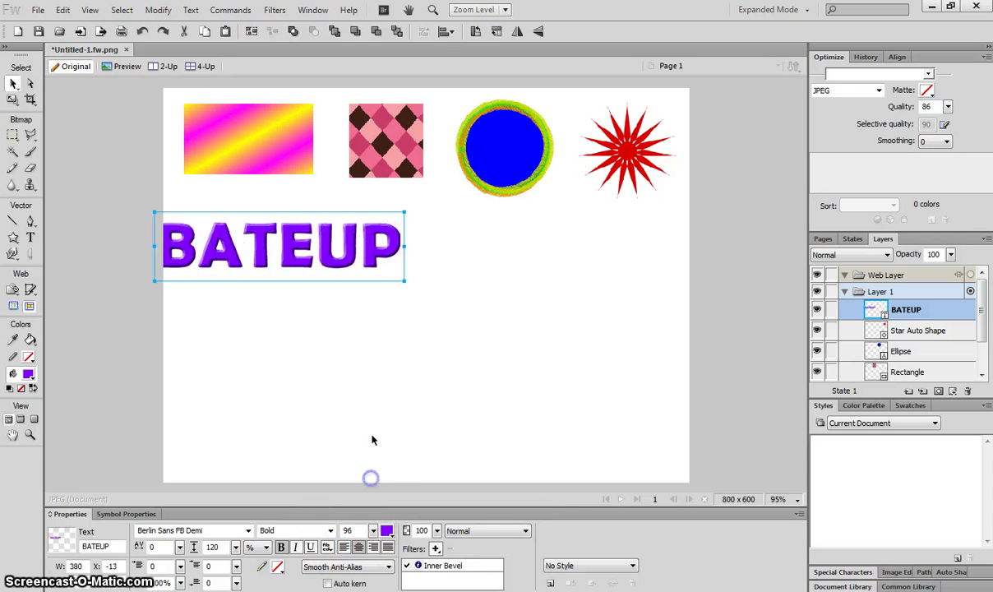
left_click_drag(305, 271, 342, 303)
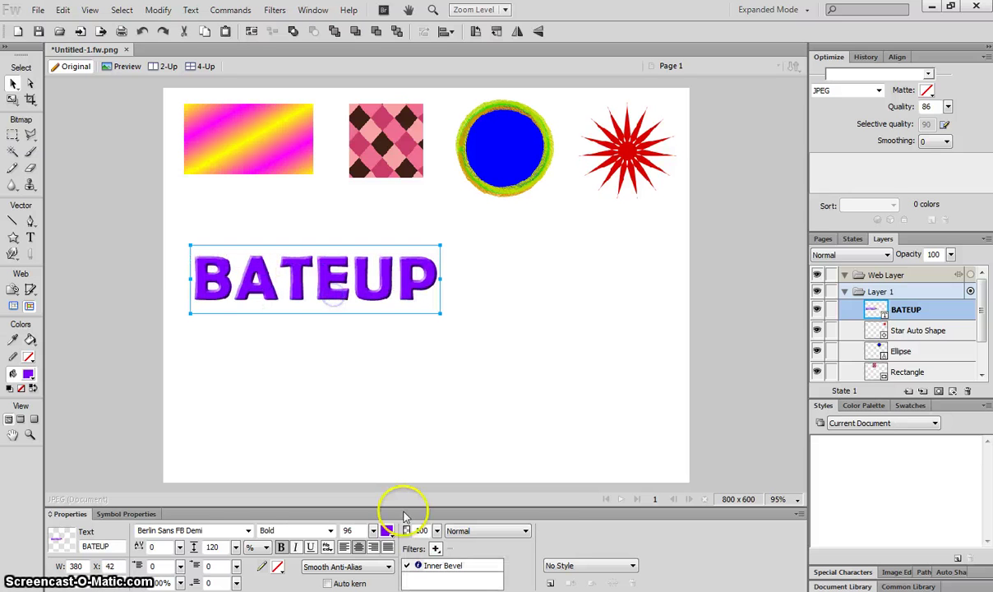
Step: Add an orange Glow filter to the BATEUP text
left_click(435, 549)
mouse_move(498, 510)
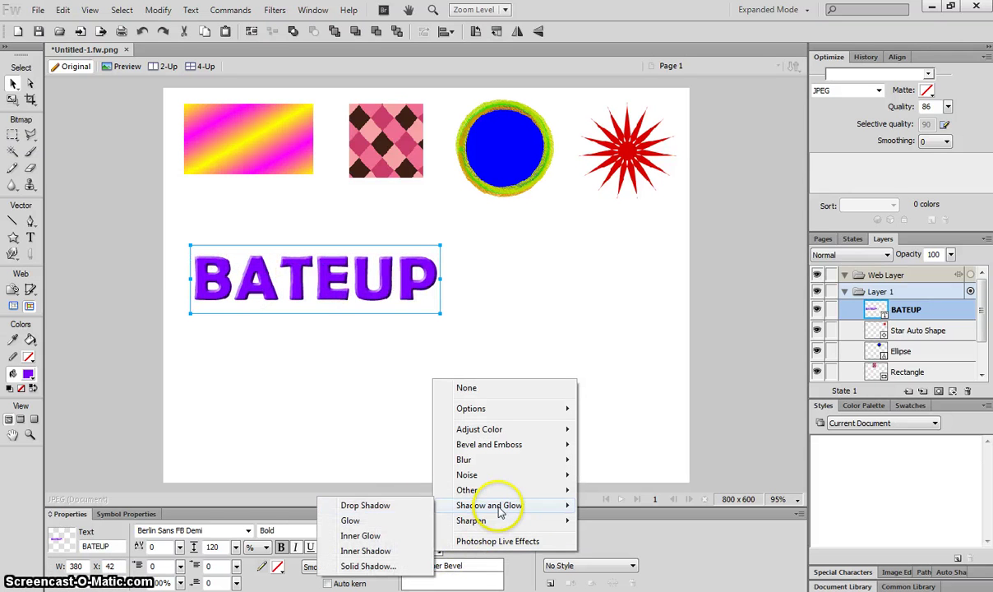
left_click(349, 521)
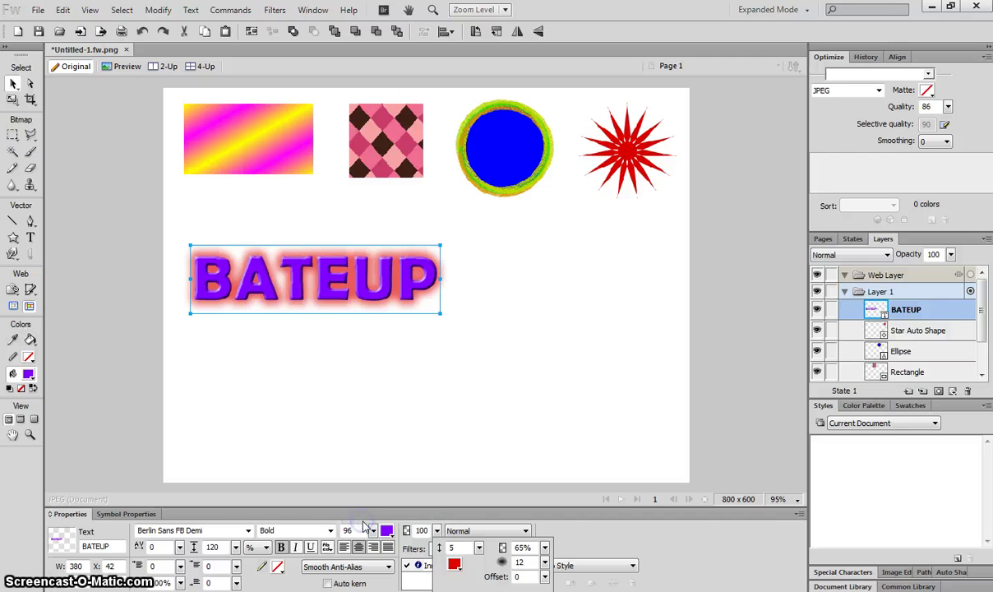
left_click(454, 564)
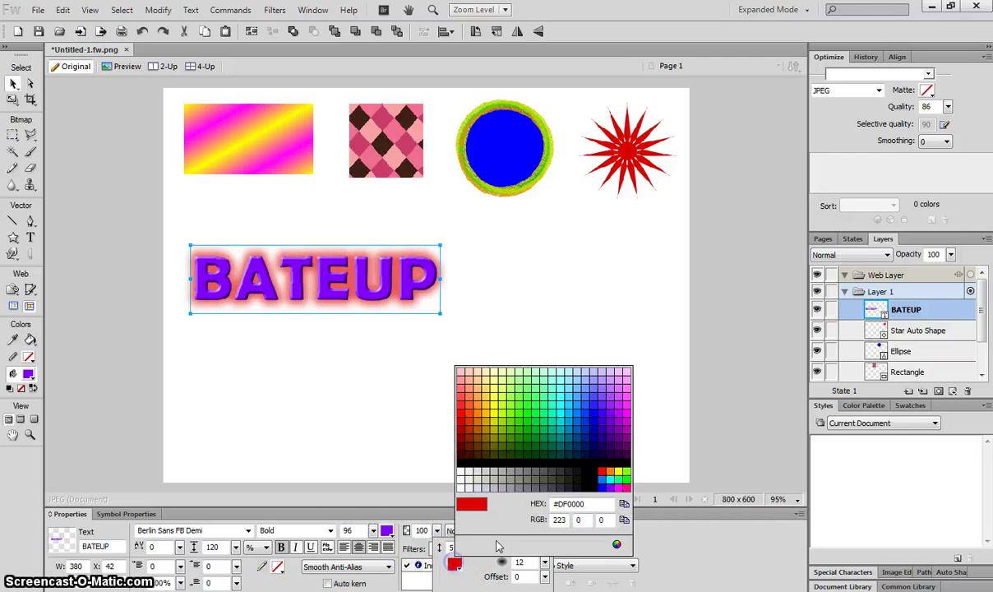
left_click(479, 408)
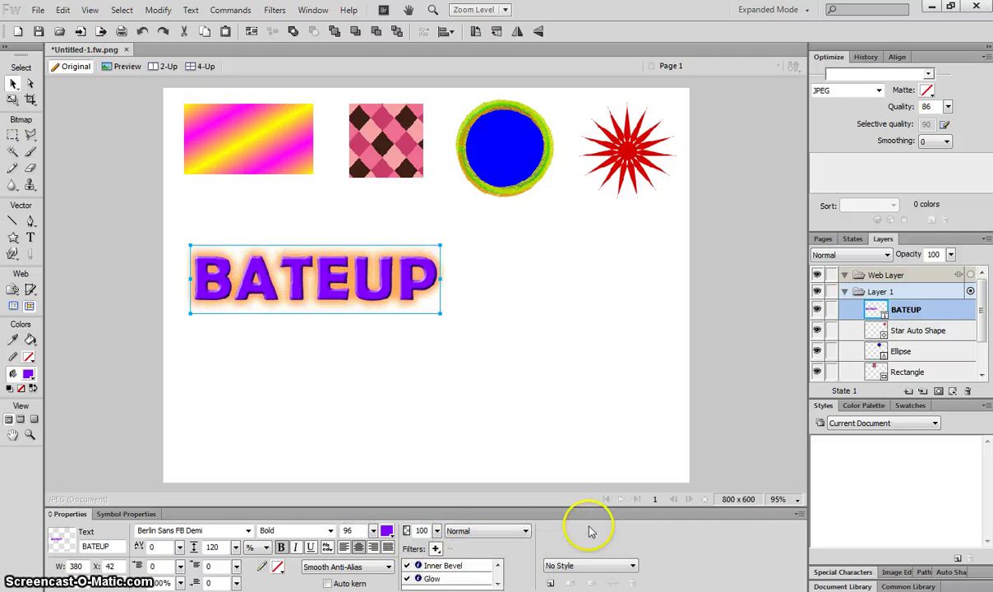
left_click(434, 549)
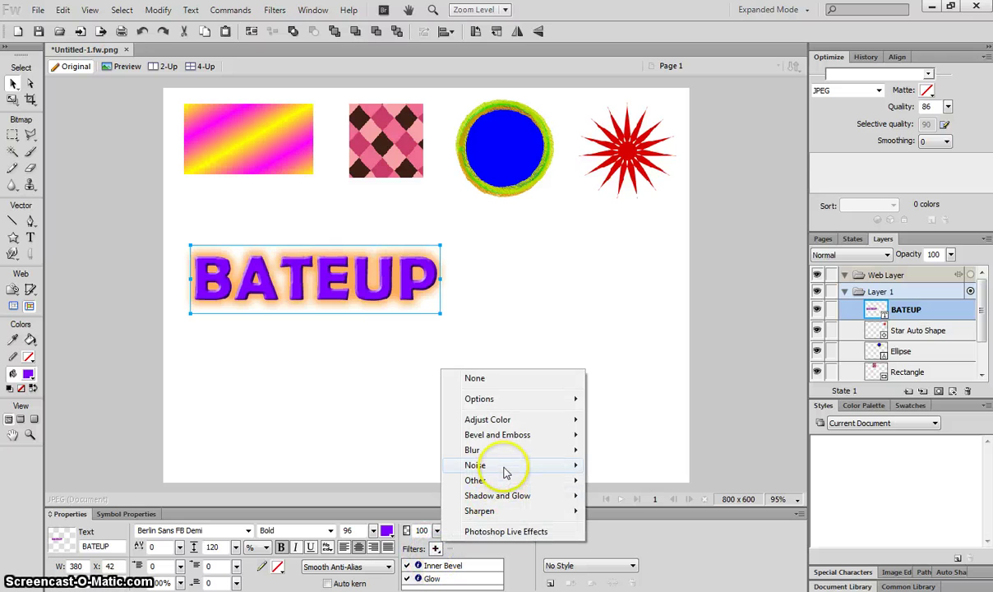
Step: Apply an Add Noise filter to BATEUP with Color ticked and amount 1
mouse_move(505, 468)
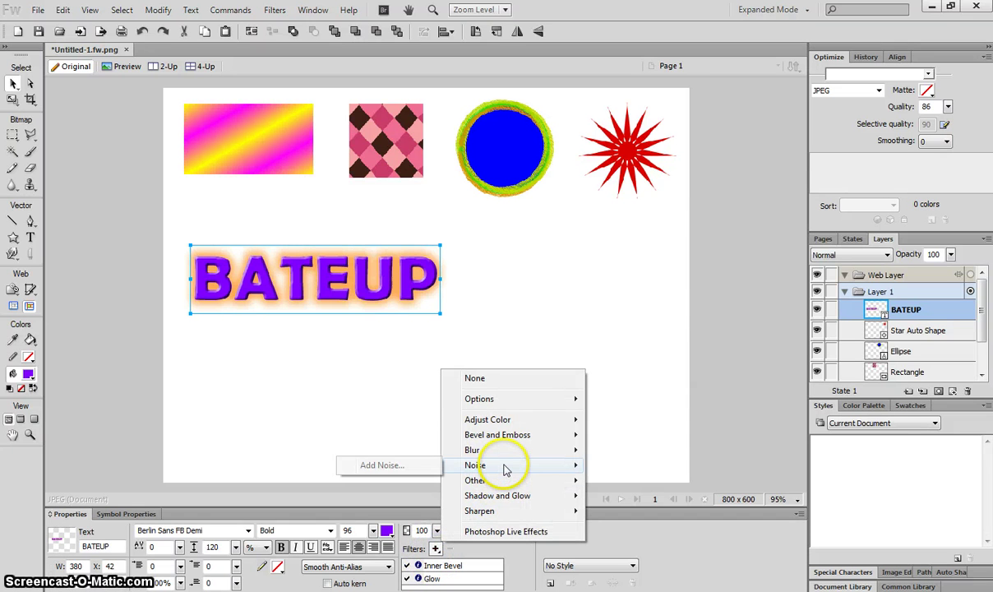
left_click(384, 466)
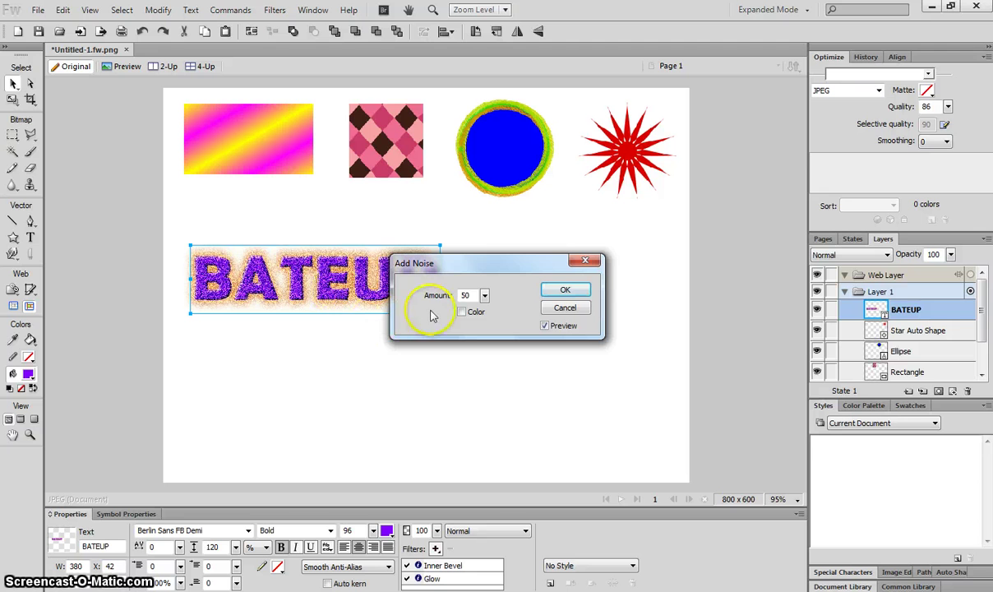
left_click(462, 313)
left_click_drag(485, 296, 509, 294)
left_click(564, 291)
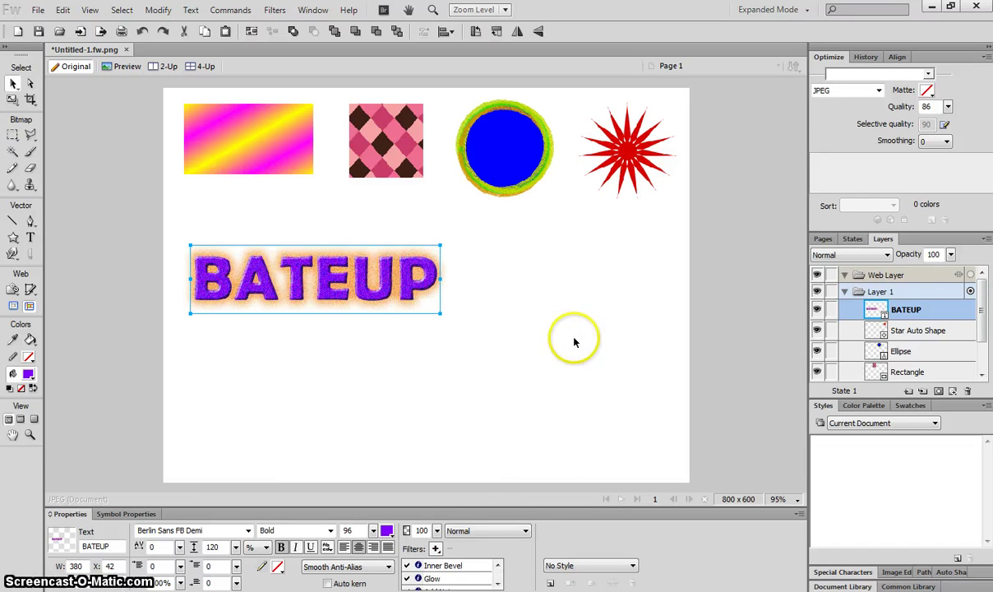
Step: Apply a Radial Blur to BATEUP with the amount lowered to 11 and quality 20
left_click(436, 549)
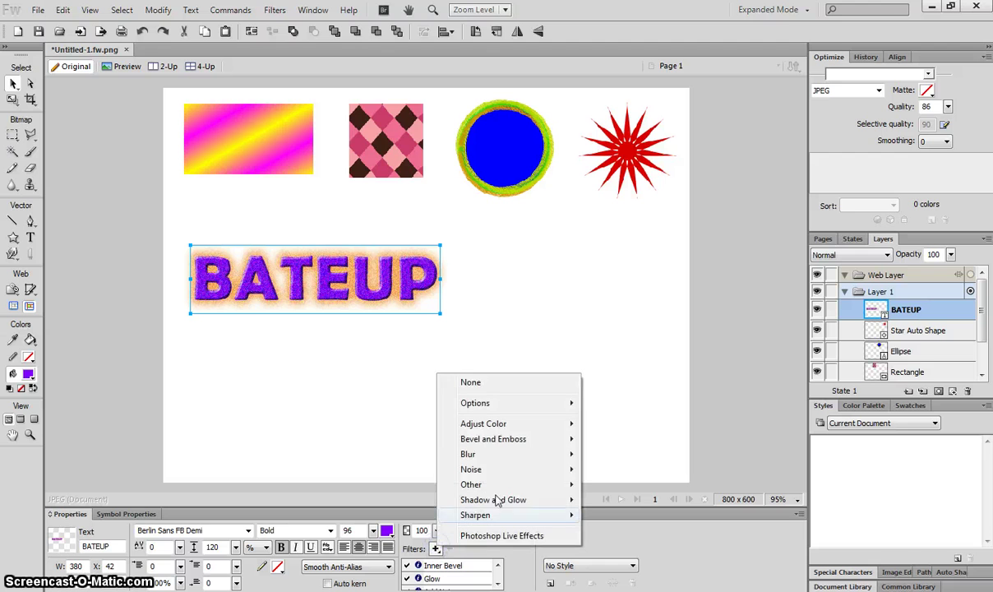
mouse_move(510, 456)
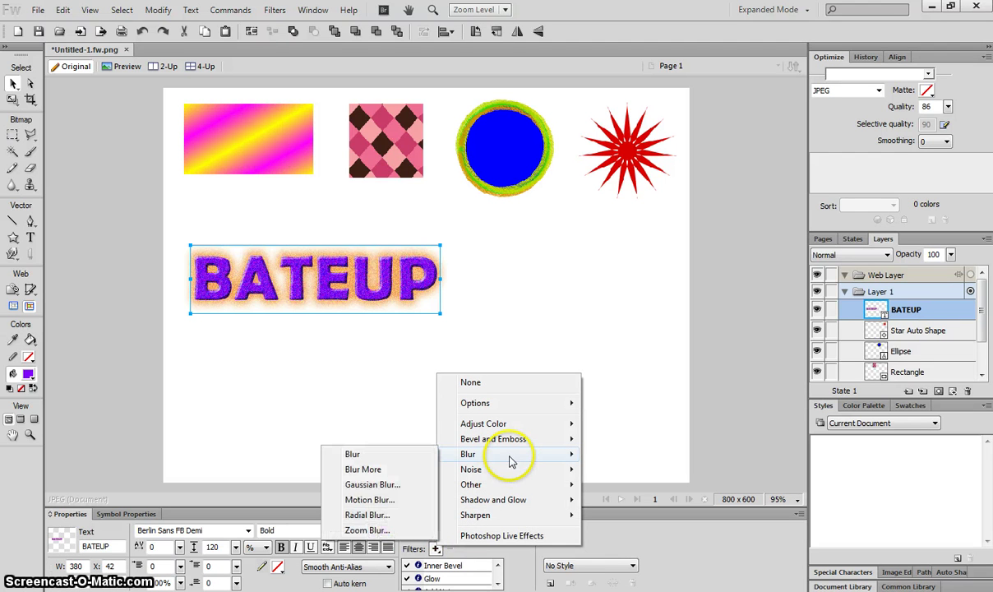
left_click(382, 518)
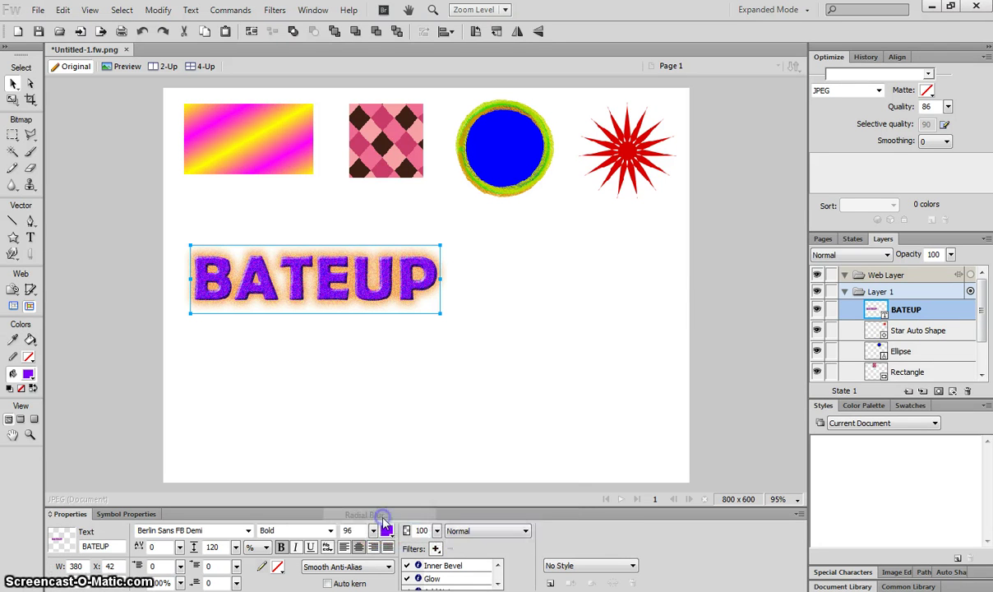
left_click_drag(472, 264, 564, 272)
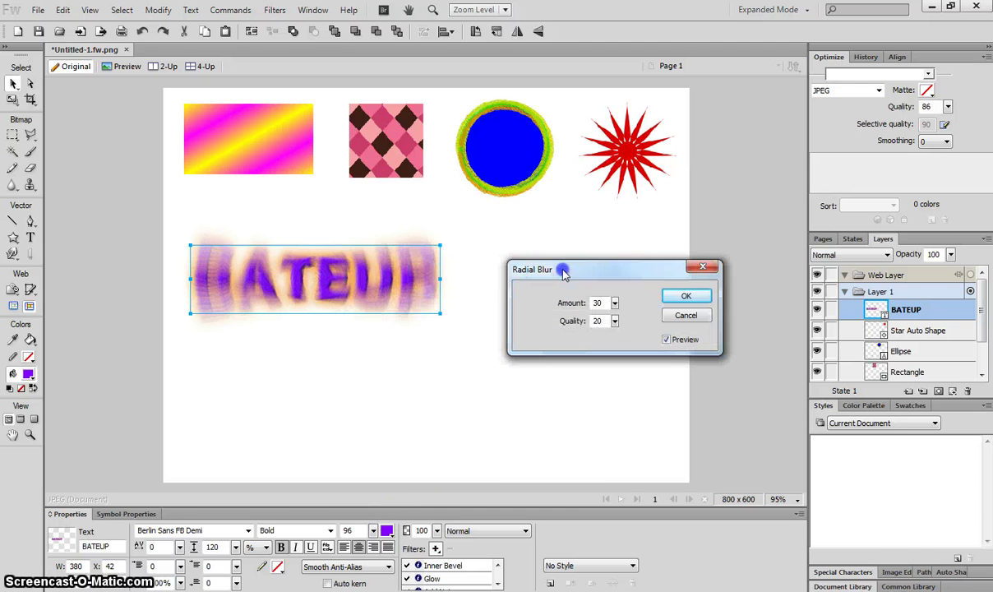
left_click_drag(614, 304, 619, 319)
left_click(614, 304)
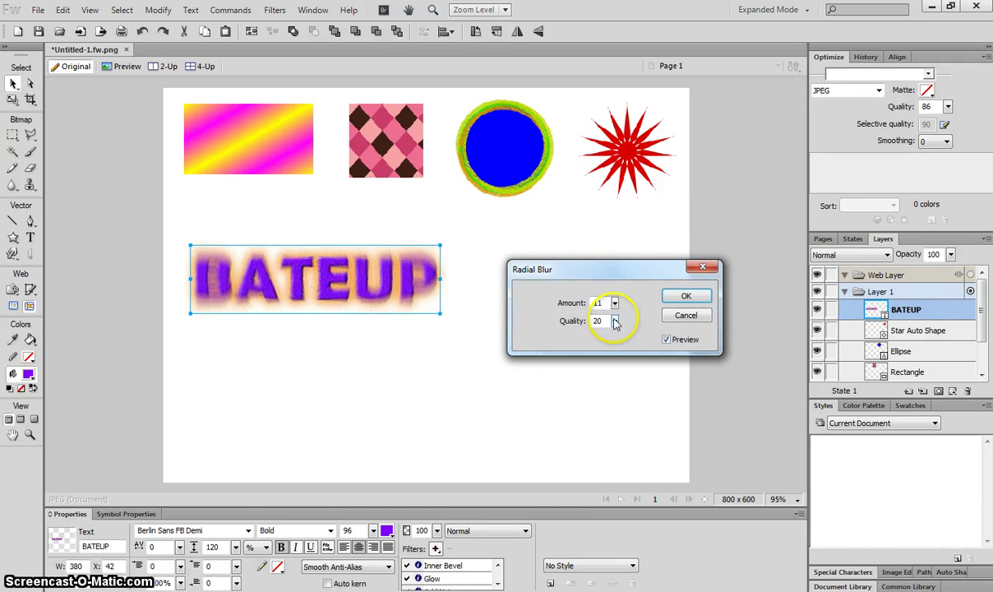
left_click(695, 299)
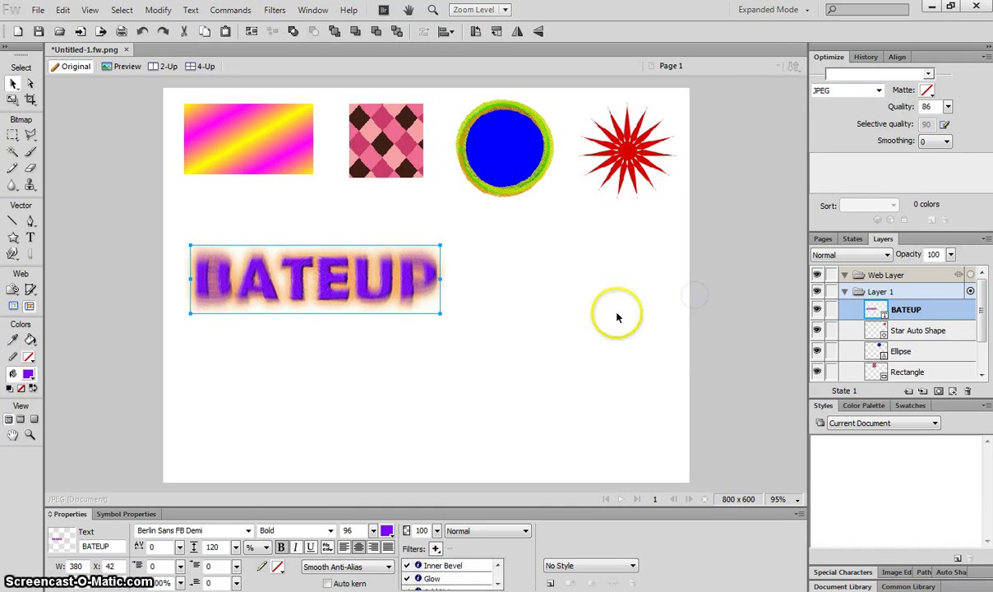
Step: Nudge BATEUP slightly up, then select the gradient rectangle and adjust its gradient fill
left_click_drag(369, 302, 365, 273)
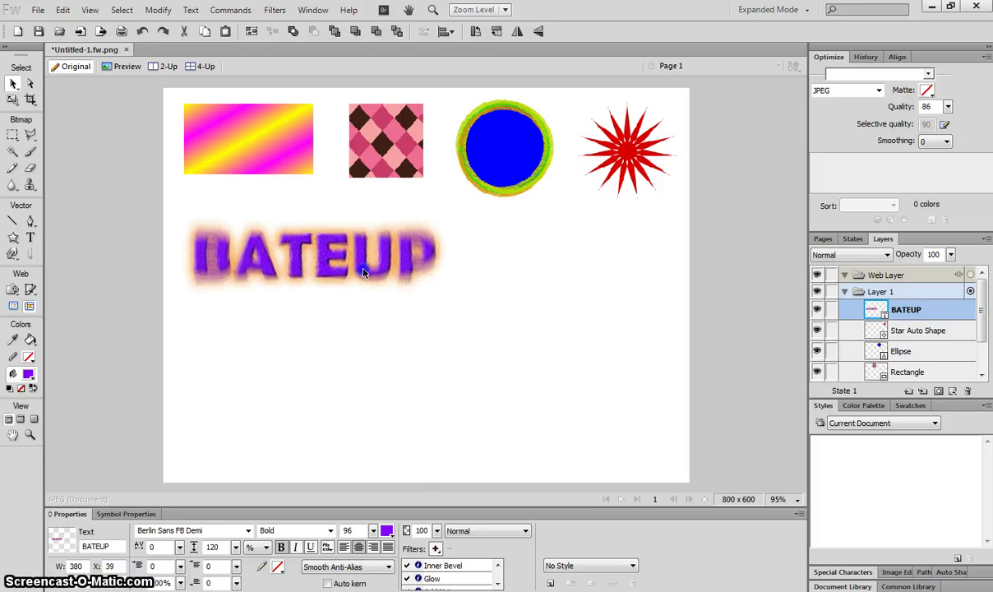
left_click(311, 167)
left_click_drag(326, 178, 249, 117)
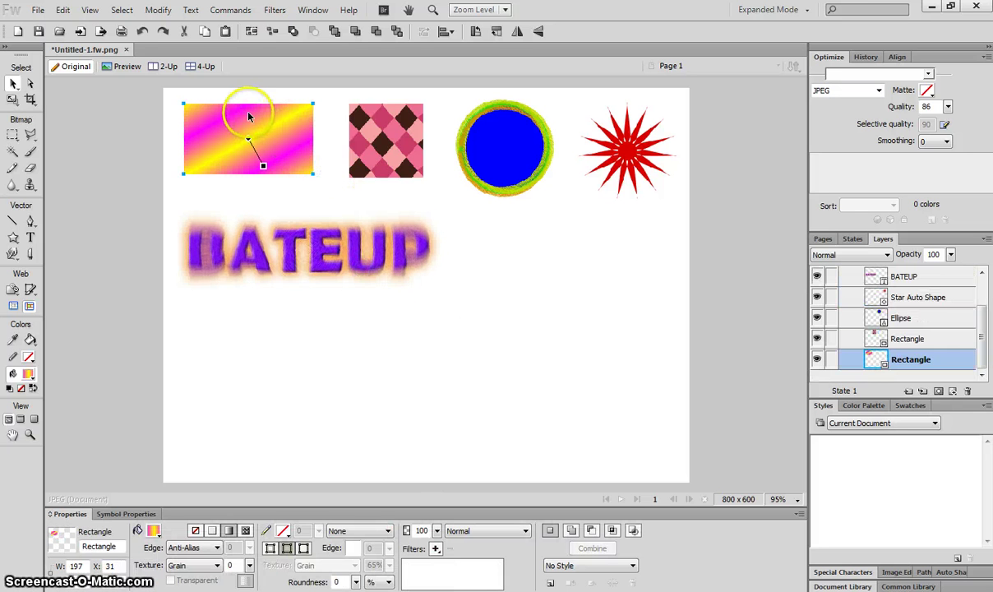
Step: Add a Drop Shadow filter with default settings to the gradient rectangle
left_click(436, 548)
mouse_move(496, 507)
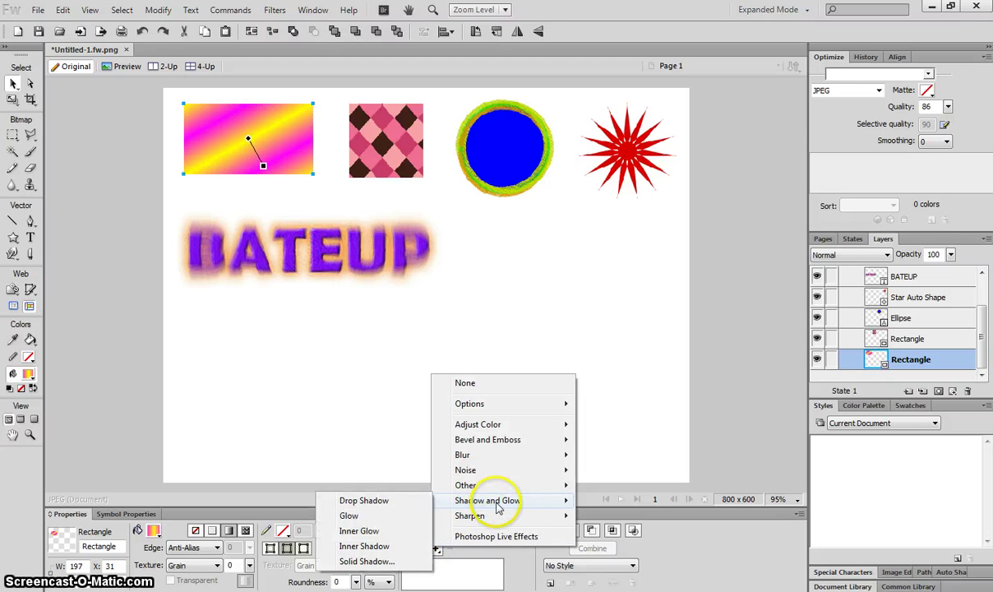
left_click(374, 506)
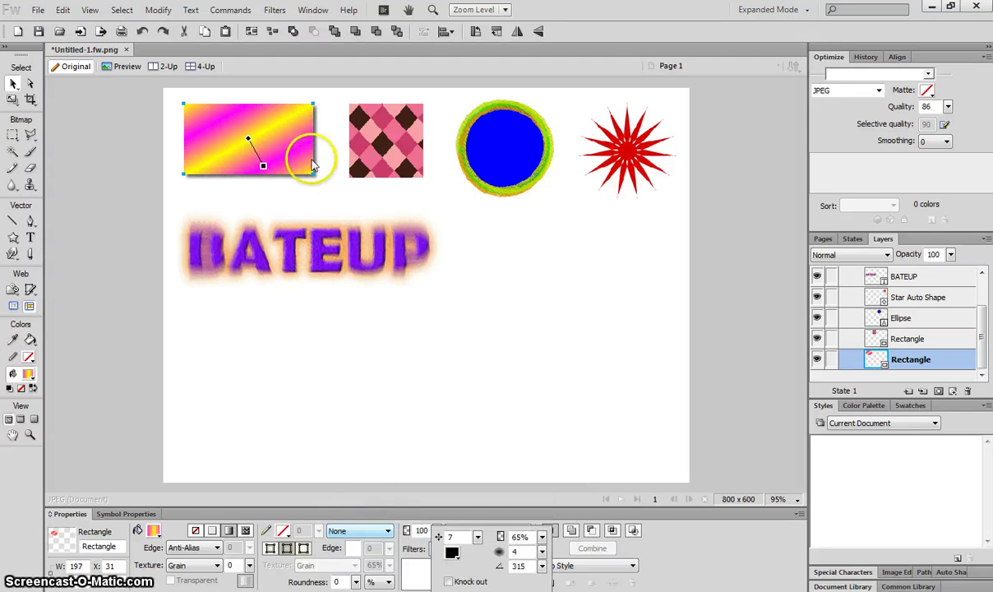
left_click(374, 146)
Step: Add a black bevel to the rectangle, narrowed to 7 px width
left_click(435, 549)
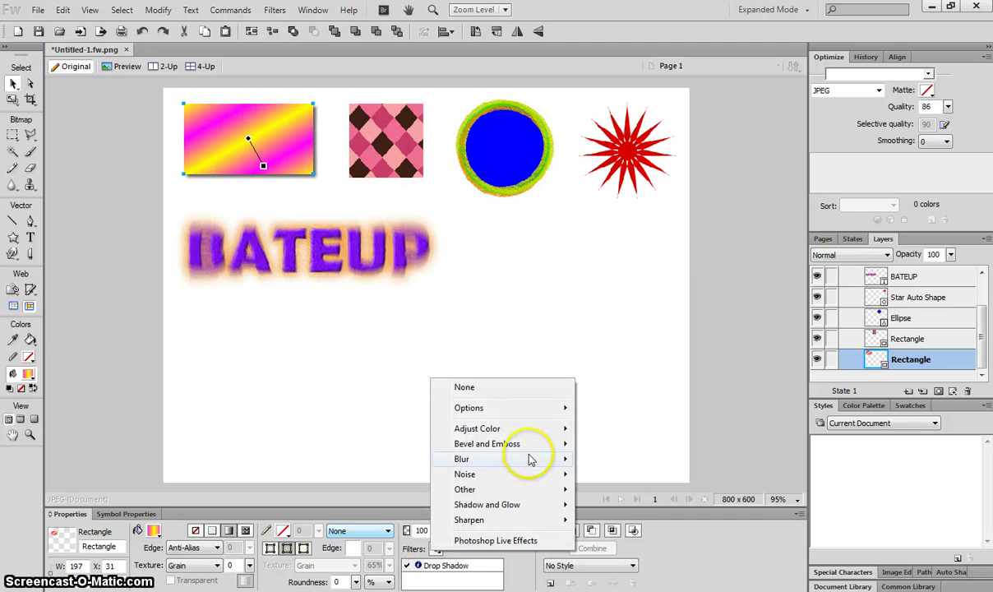
mouse_move(456, 445)
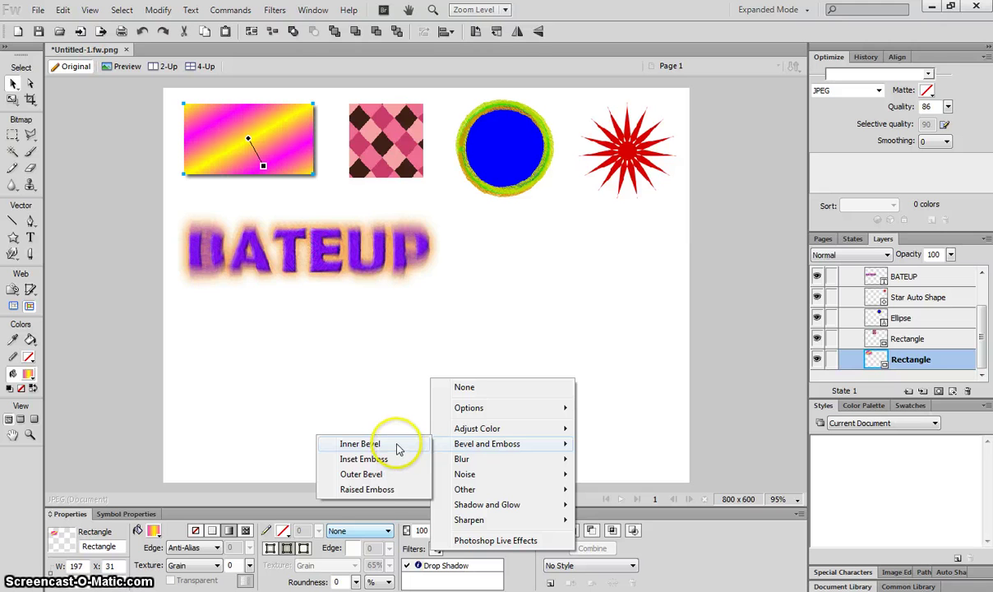
left_click(389, 474)
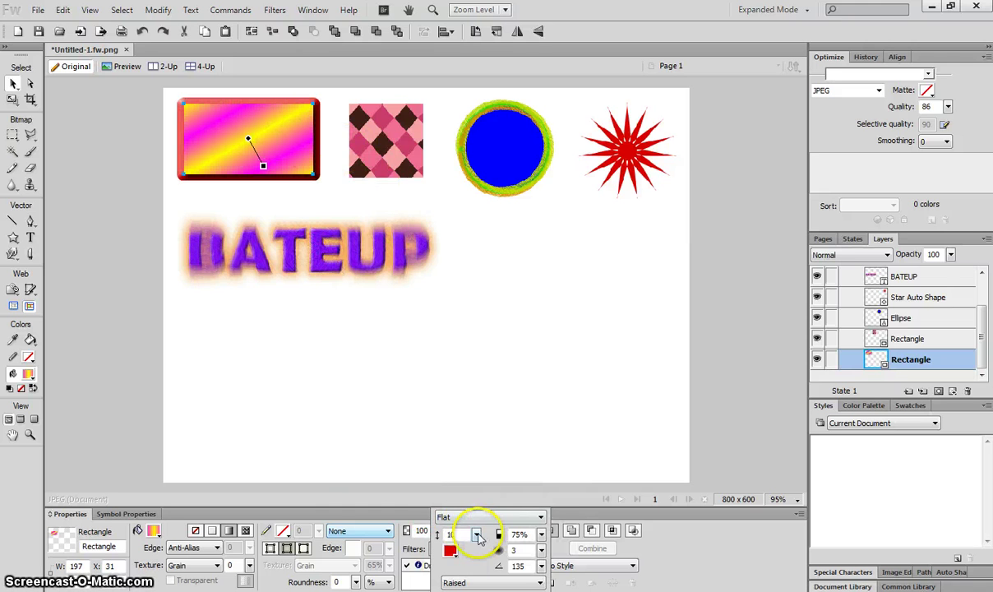
left_click_drag(477, 537, 479, 540)
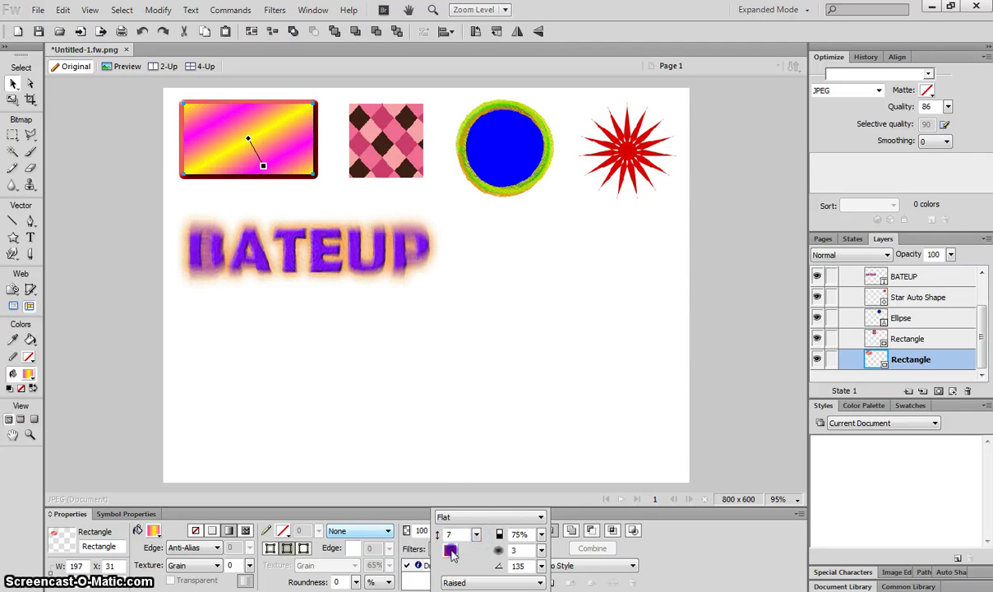
left_click(451, 551)
left_click(457, 449)
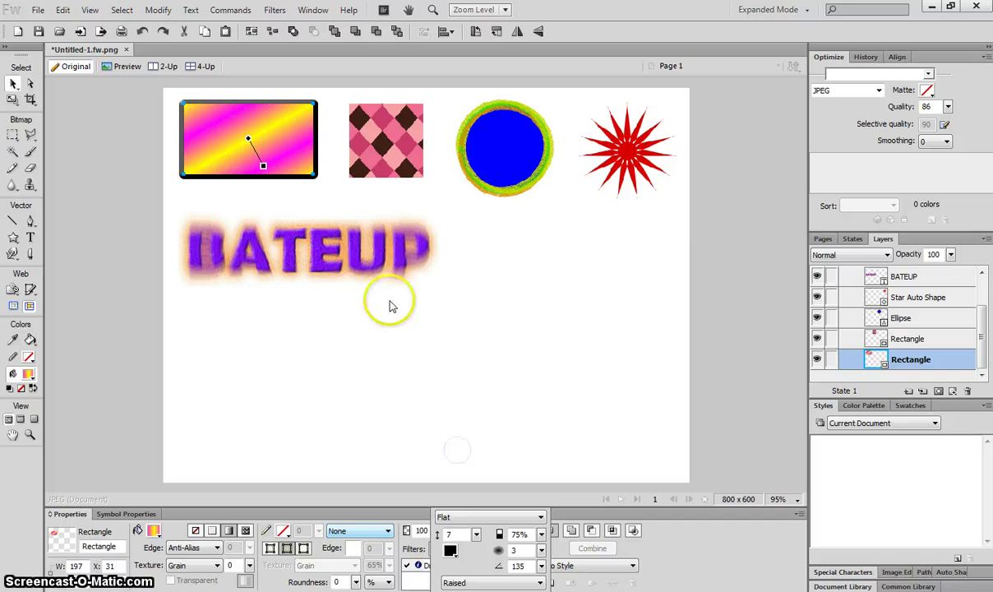
left_click(494, 269)
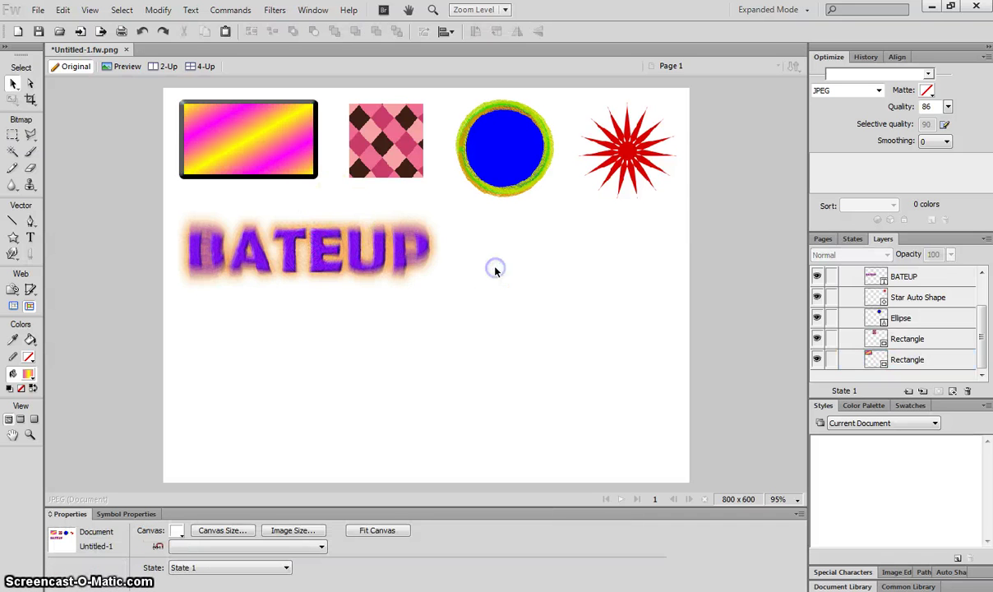
Step: Paint a magenta Brush stroke of size 24 at the lower left
left_click(31, 238)
left_click(51, 241)
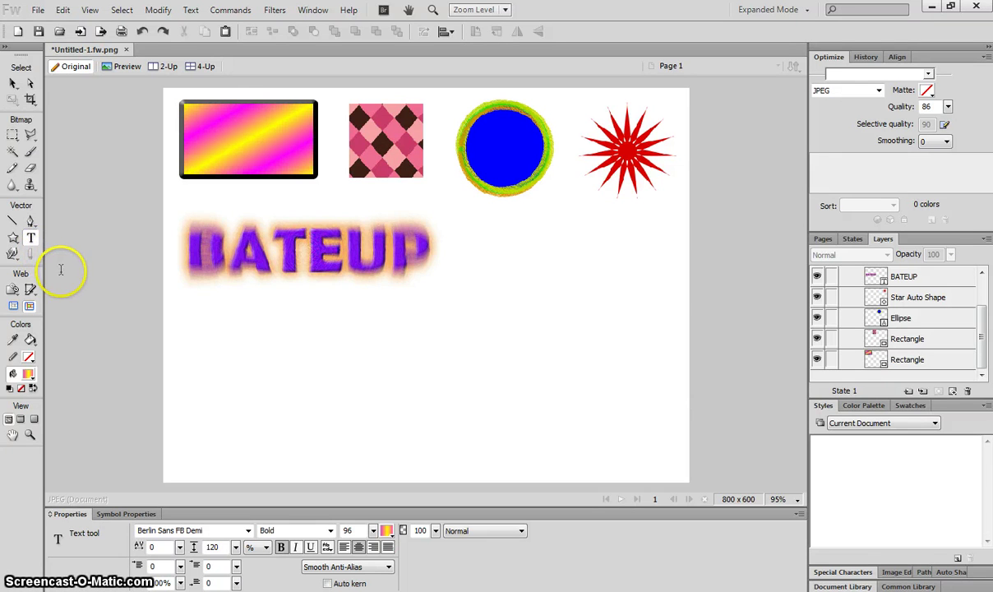
left_click(30, 158)
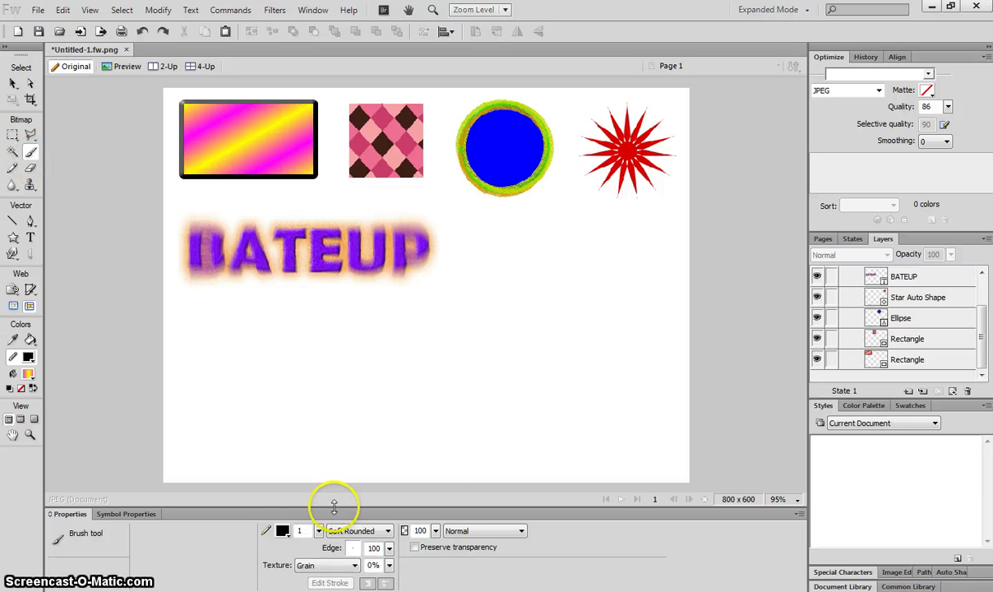
left_click(282, 532)
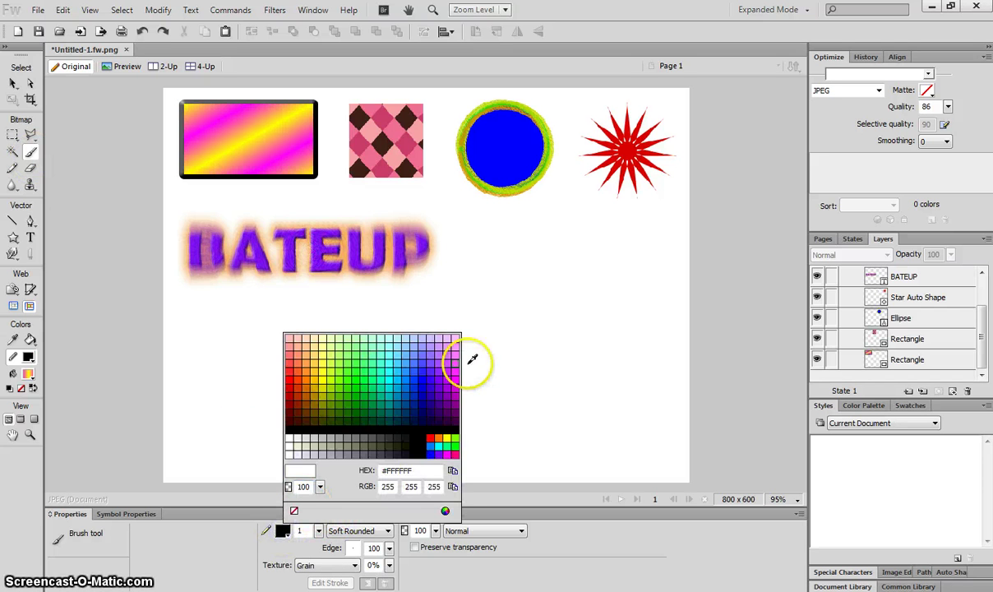
left_click(320, 533)
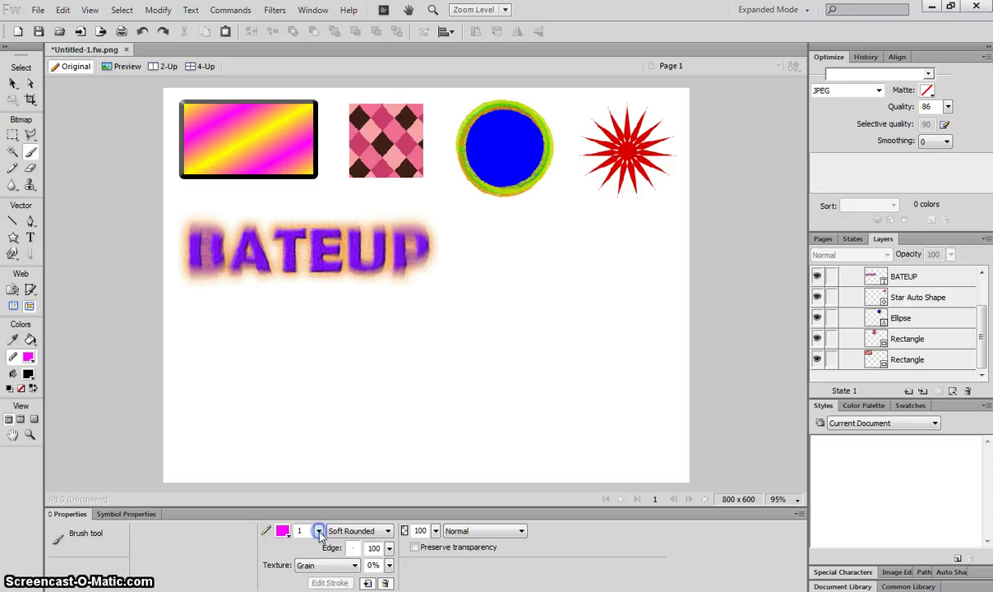
left_click_drag(320, 533, 321, 530)
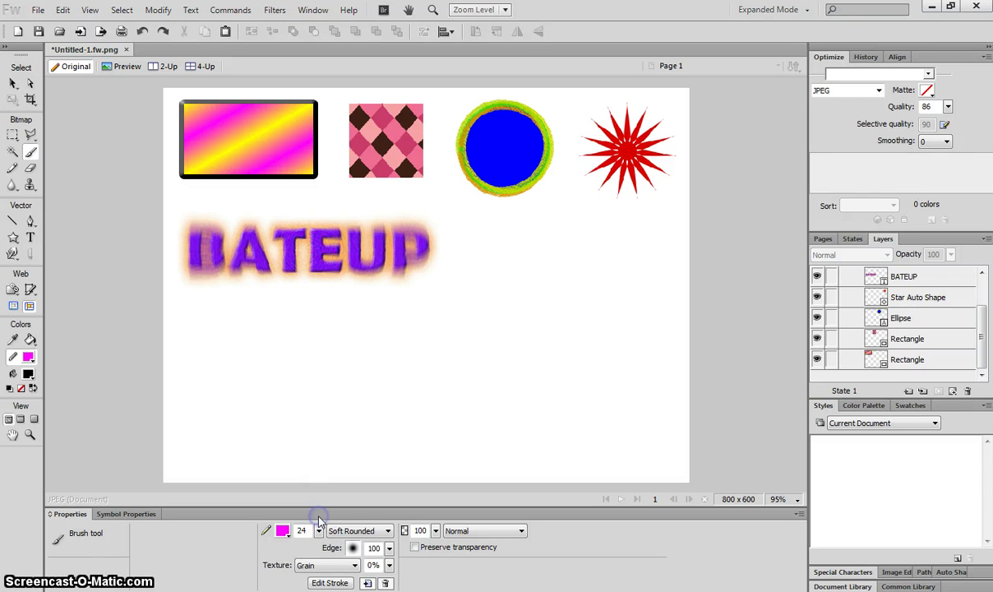
left_click(320, 519)
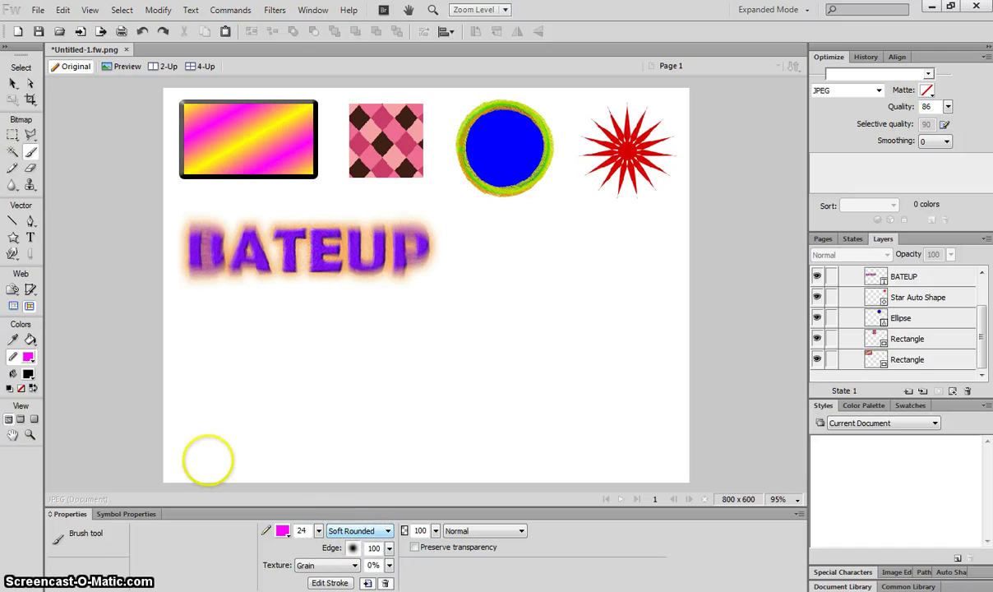
mouse_move(235, 434)
left_mouse_down()
mouse_move(274, 414)
mouse_move(282, 369)
left_mouse_up()
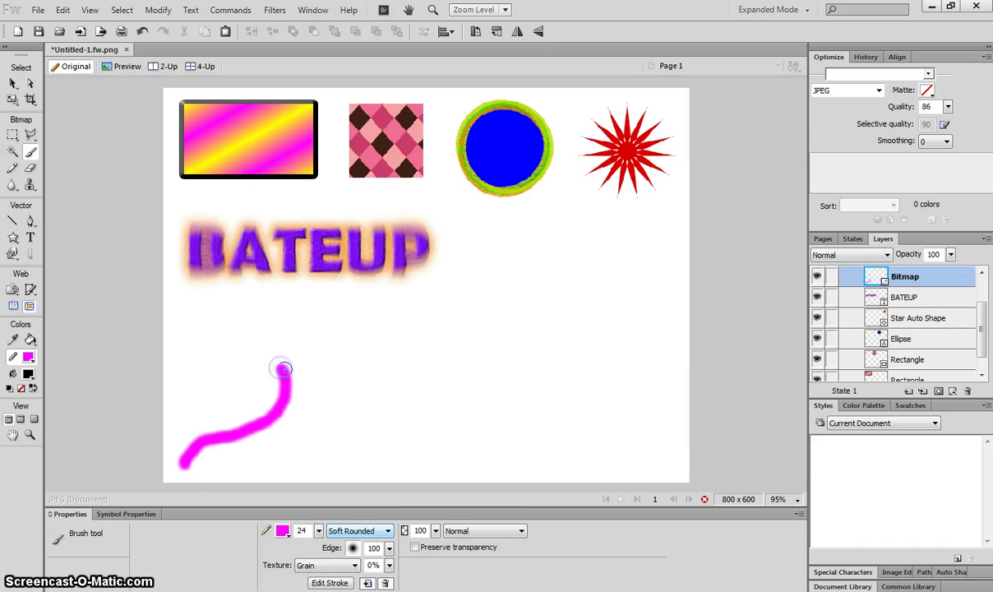
Step: Switch the brush to Random > Confetti and paint a confetti trail toward the lower right
left_click(351, 531)
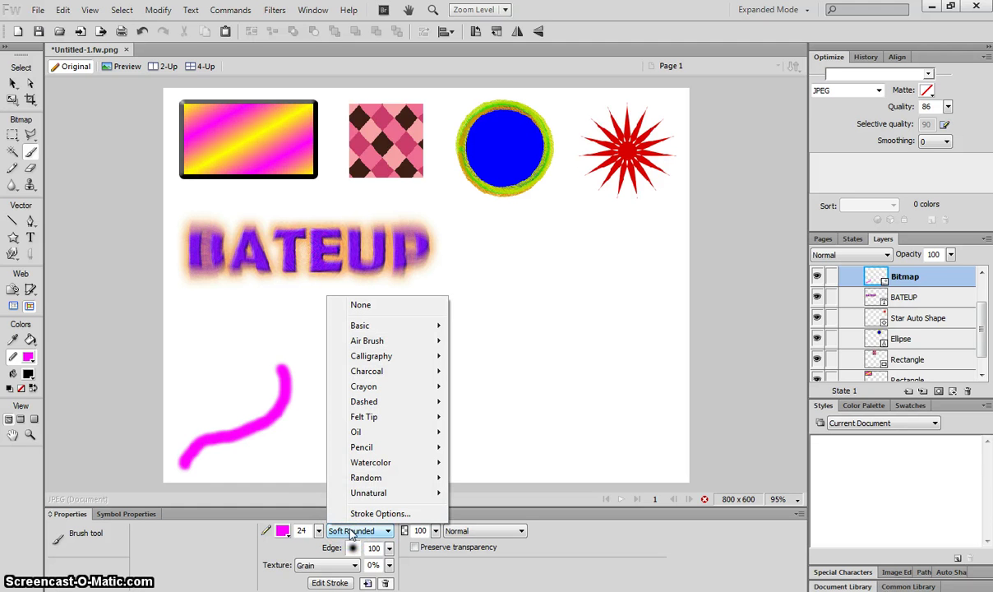
mouse_move(395, 483)
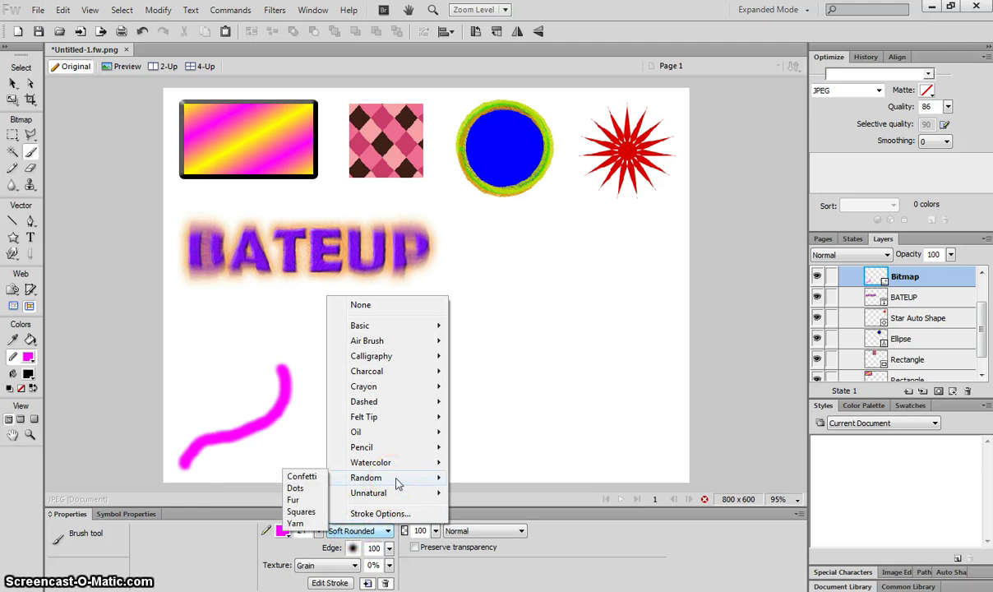
left_click_drag(394, 483, 315, 477)
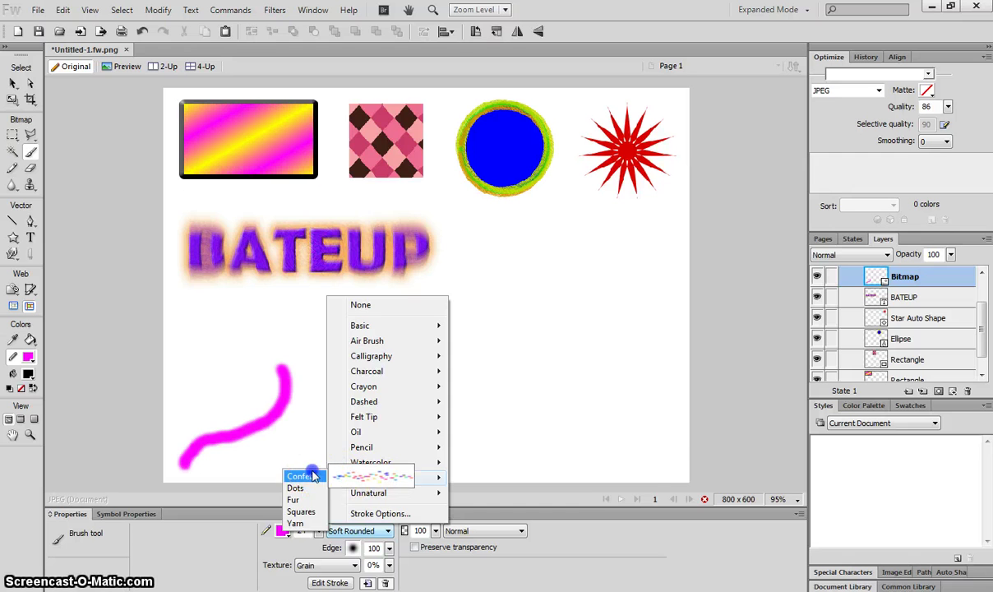
left_click(313, 476)
left_click_drag(675, 468, 560, 394)
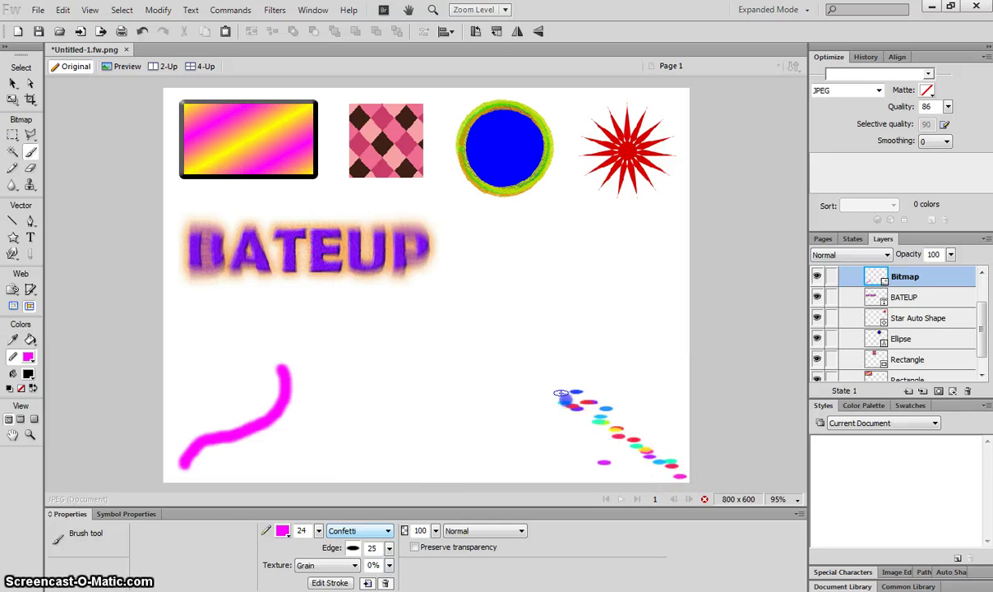
left_click(527, 377)
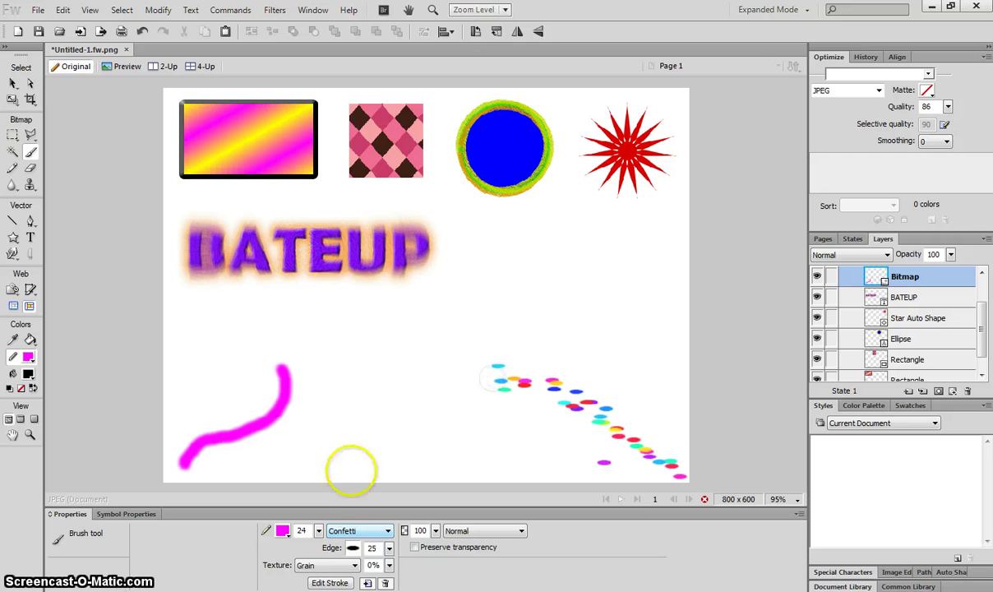
Step: Paint a bright green Unnatural > Fluid Splatter stroke over the magenta line
left_click(371, 530)
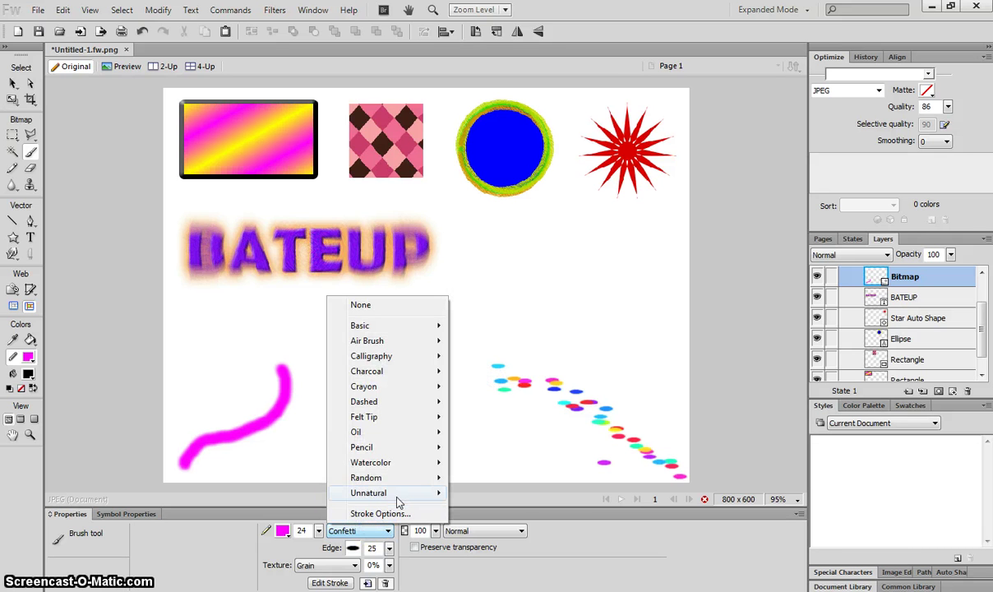
left_click(398, 499)
left_click(299, 527)
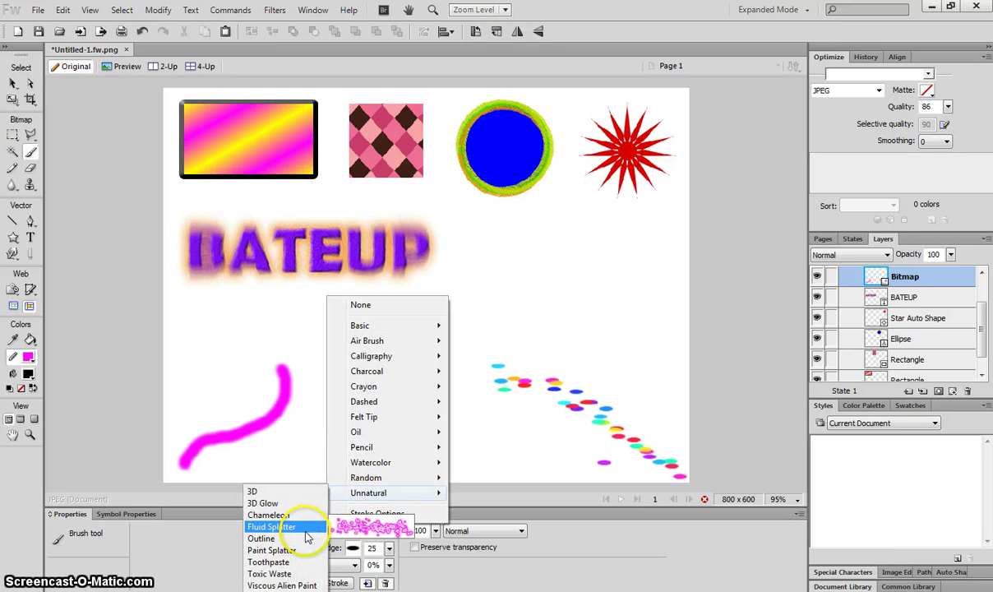
left_click(281, 530)
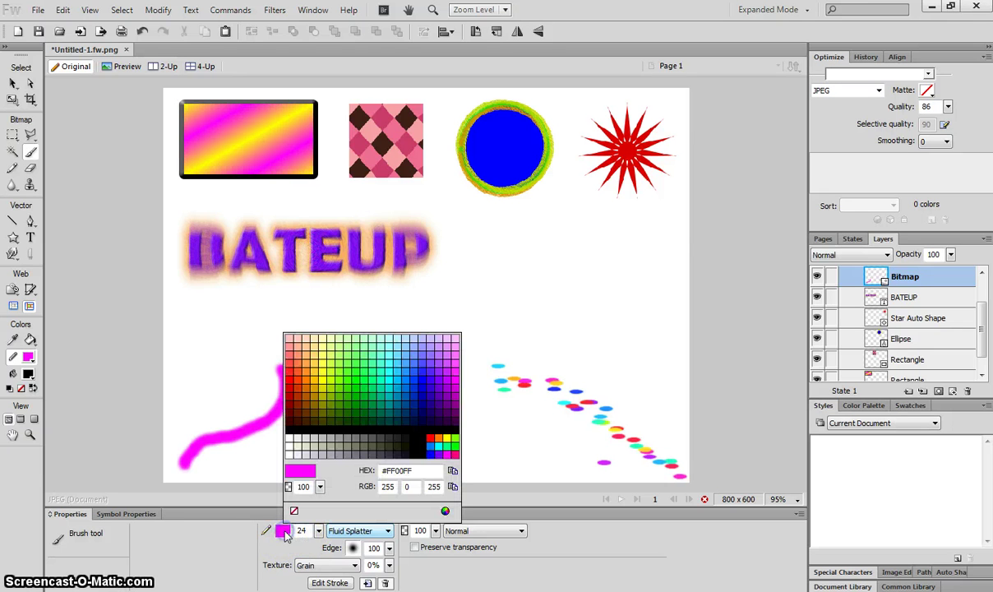
left_click(352, 378)
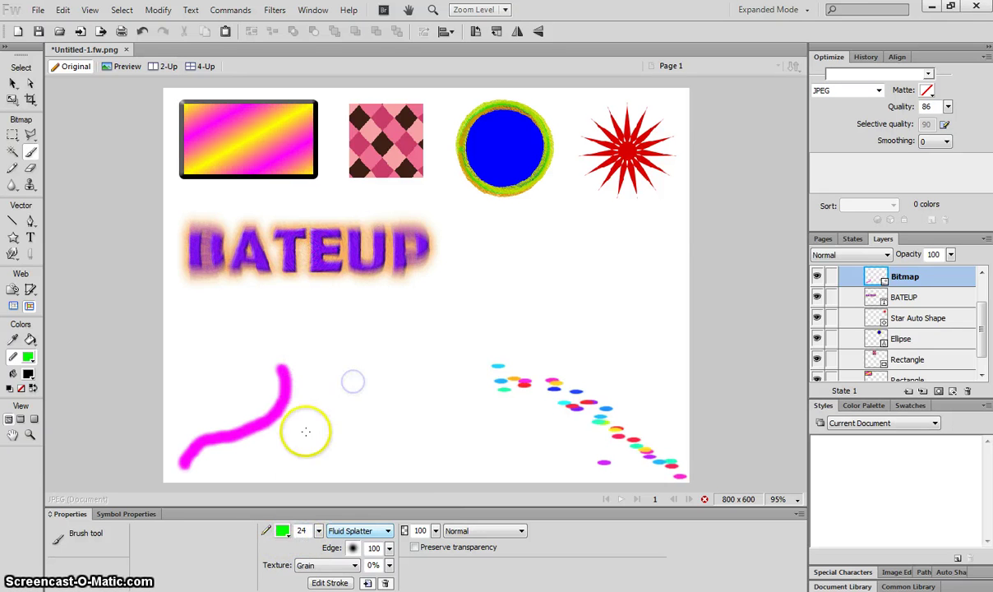
mouse_move(244, 383)
left_mouse_down()
mouse_move(427, 410)
mouse_move(475, 399)
left_mouse_up()
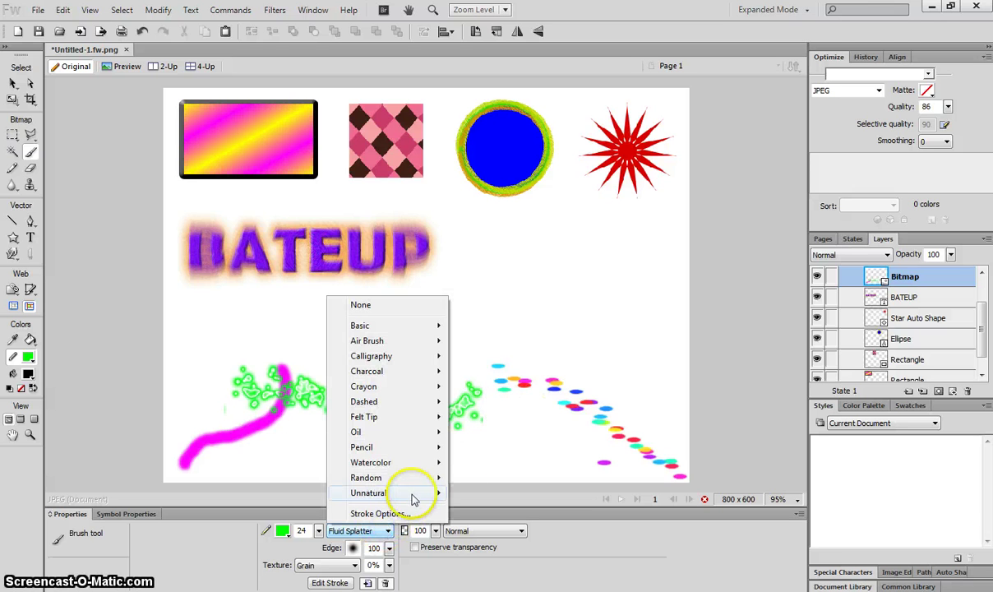
Step: Paint a Toxic Waste stroke across the lower canvas
mouse_move(413, 496)
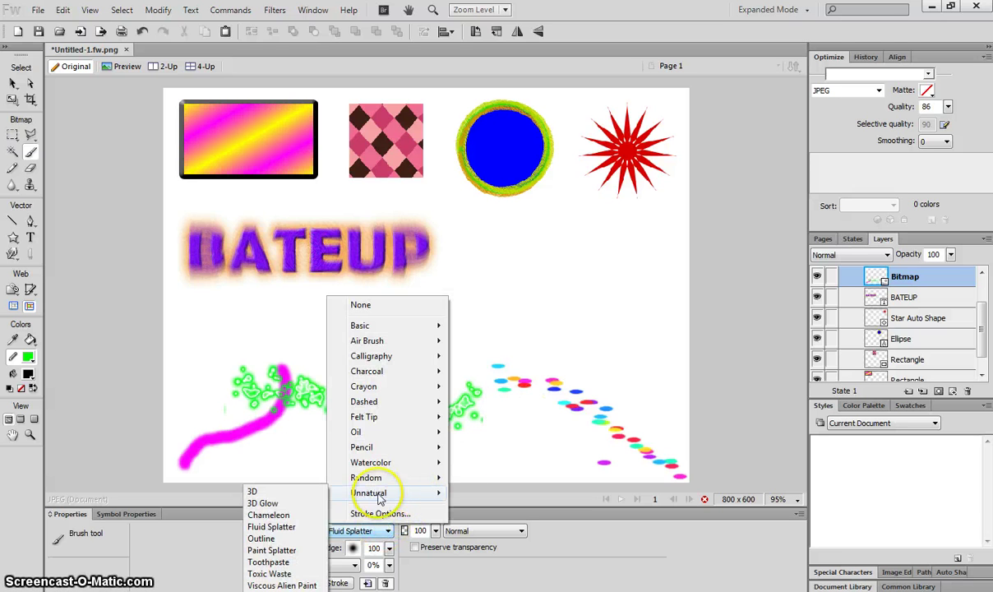
left_click(309, 573)
mouse_move(237, 465)
left_mouse_down()
mouse_move(418, 470)
mouse_move(538, 460)
left_mouse_up()
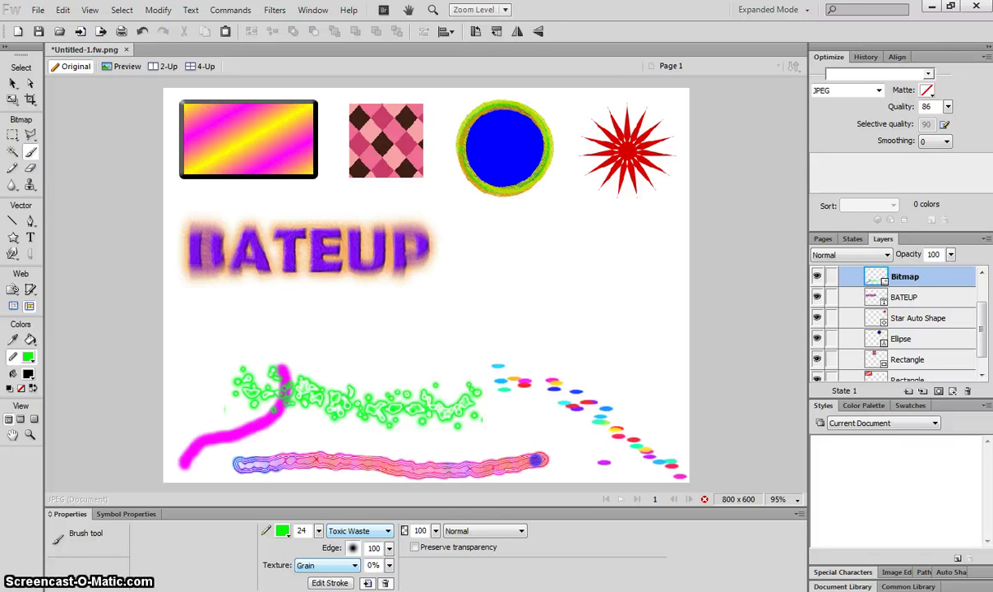
Step: Paint scattered violet Random > Squares at brush size 45 across the lower canvas
left_click(346, 532)
mouse_move(391, 467)
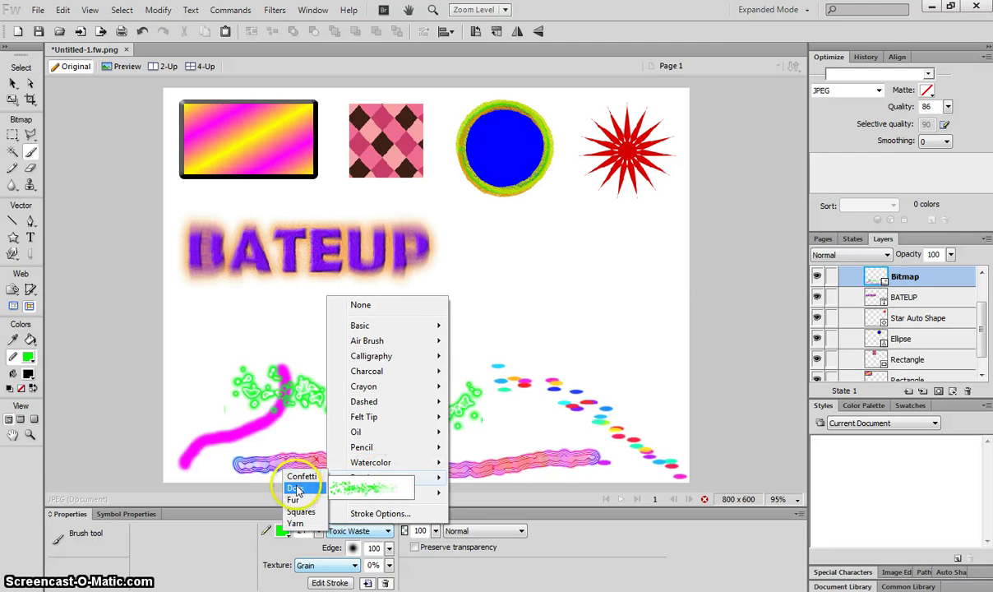
left_click(301, 514)
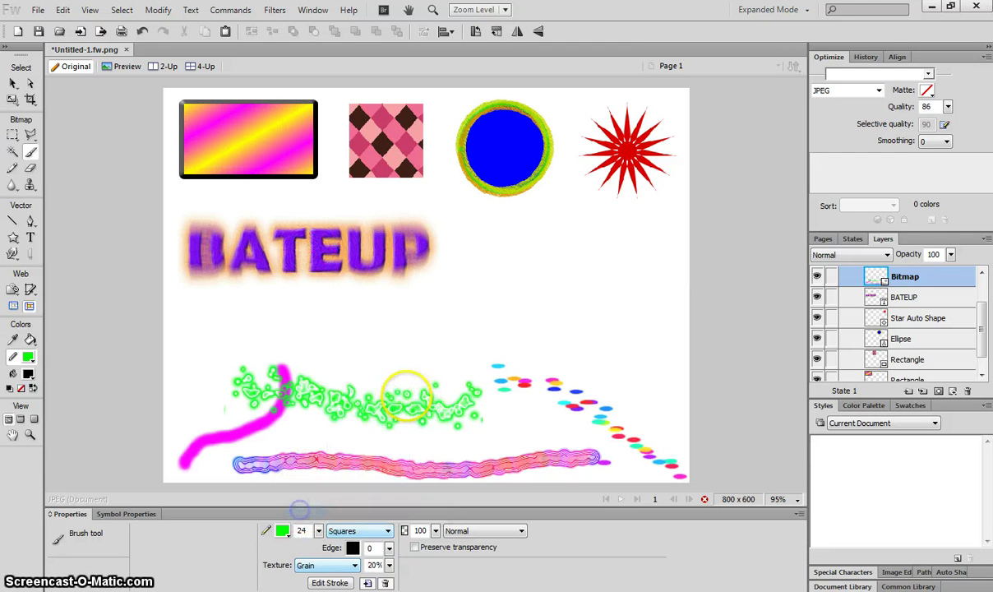
left_click_drag(318, 530, 321, 517)
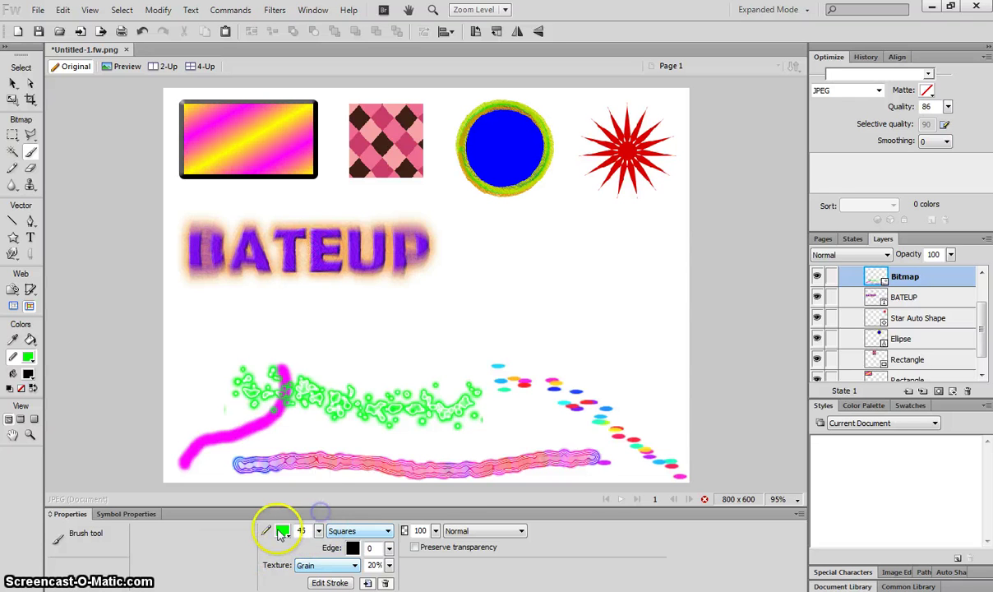
left_click(281, 531)
left_click(440, 366)
mouse_move(575, 325)
left_mouse_down()
mouse_move(620, 324)
mouse_move(536, 328)
mouse_move(364, 429)
mouse_move(221, 483)
left_mouse_up()
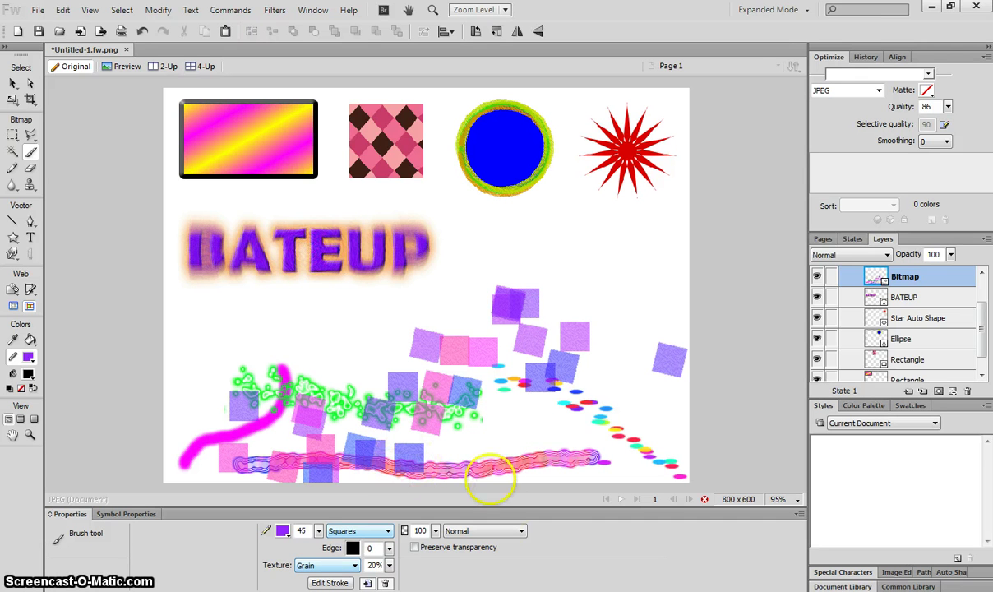
Step: Draw a black rectangle with no stroke right of BATEUP below the star, nudged slightly up
left_click(16, 237)
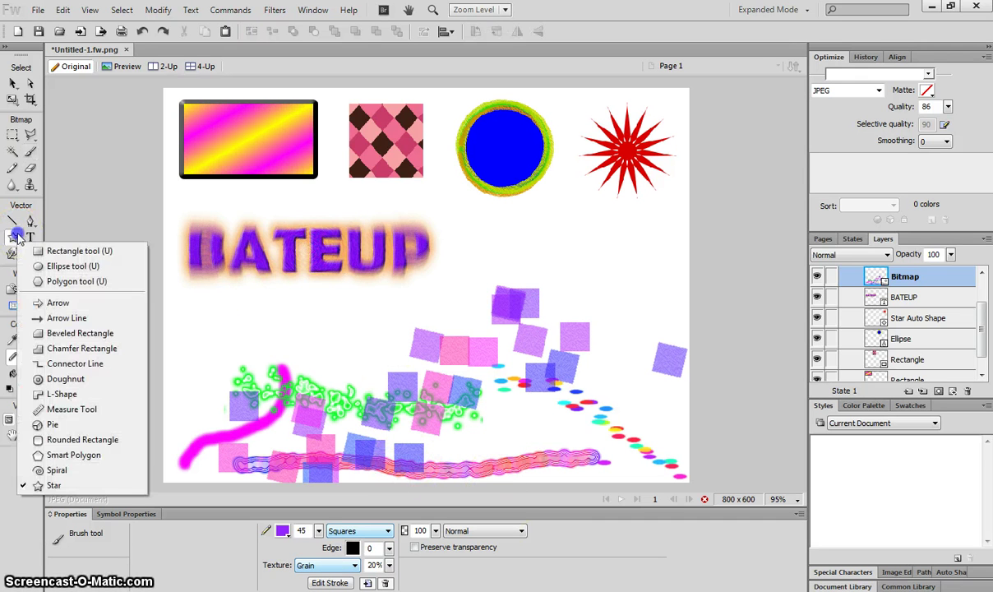
left_click(45, 249)
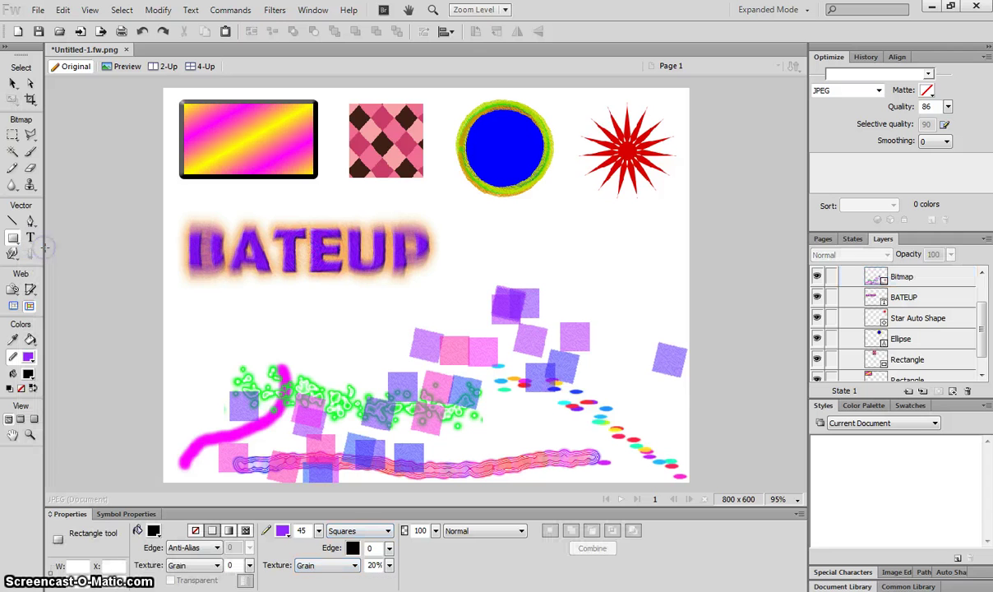
left_click(284, 531)
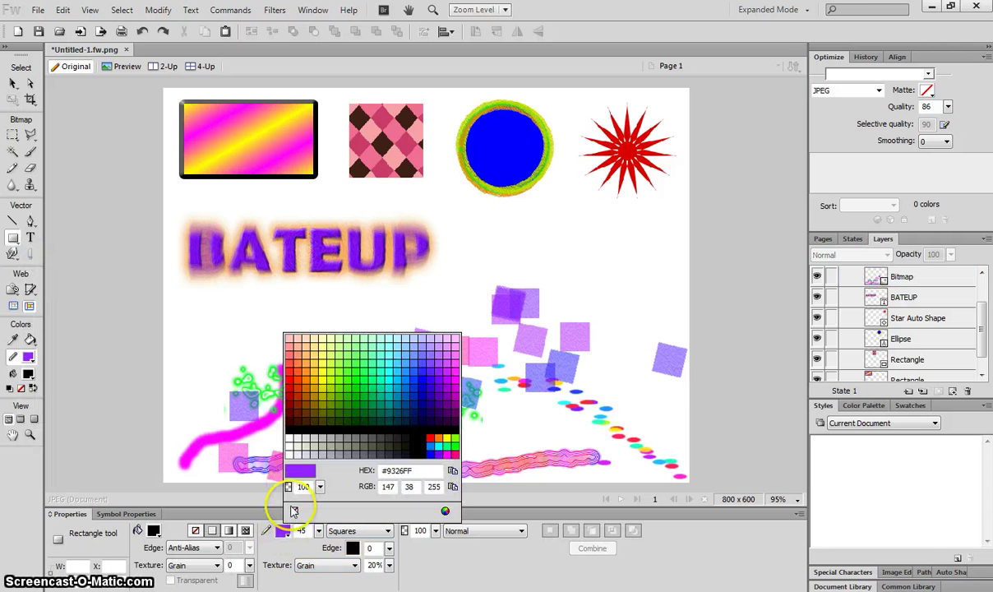
left_click(294, 511)
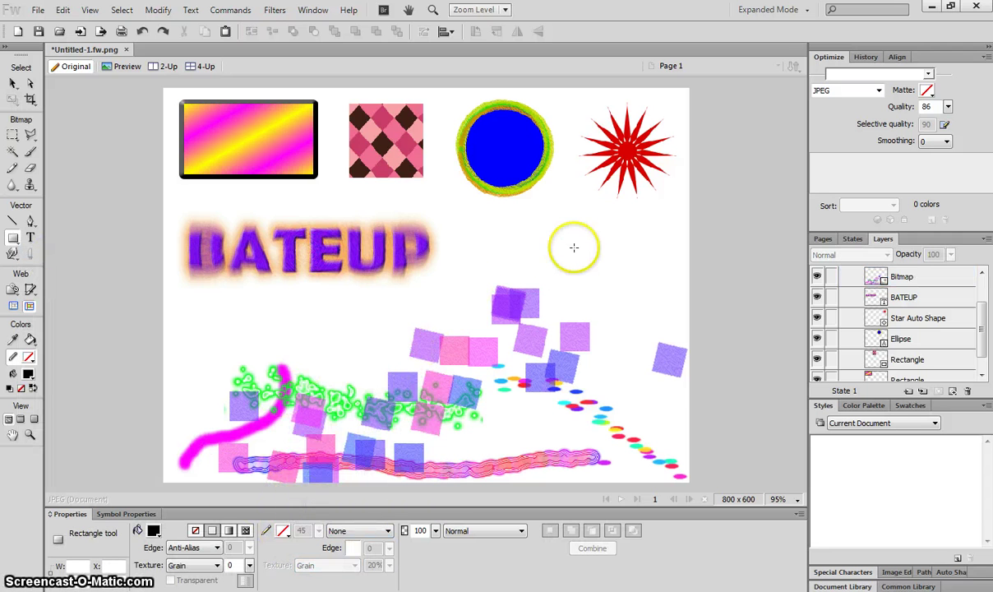
left_click_drag(542, 217, 676, 286)
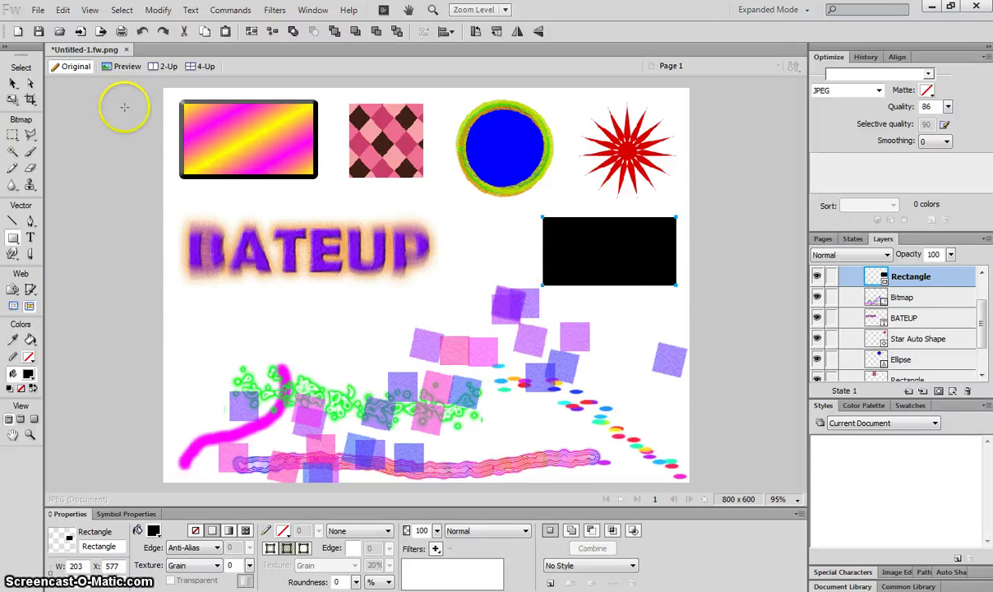
left_click(12, 82)
mouse_move(589, 261)
left_mouse_down()
mouse_move(572, 245)
mouse_move(587, 258)
left_mouse_up()
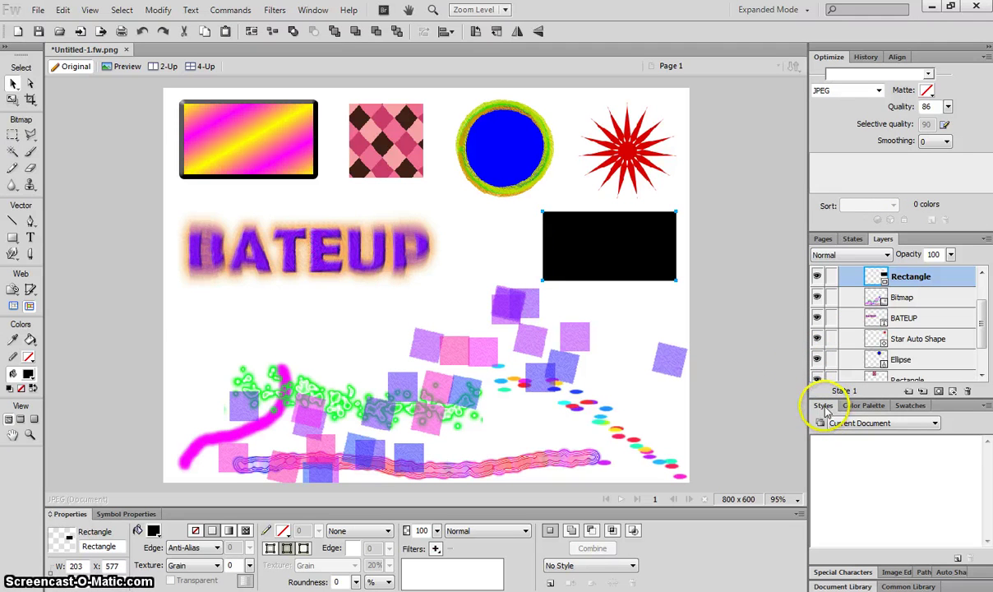
Step: Load Chrome Styles, try orange, cyan, silver and blue-framed looks, then settle on Chrome 020
left_click(932, 424)
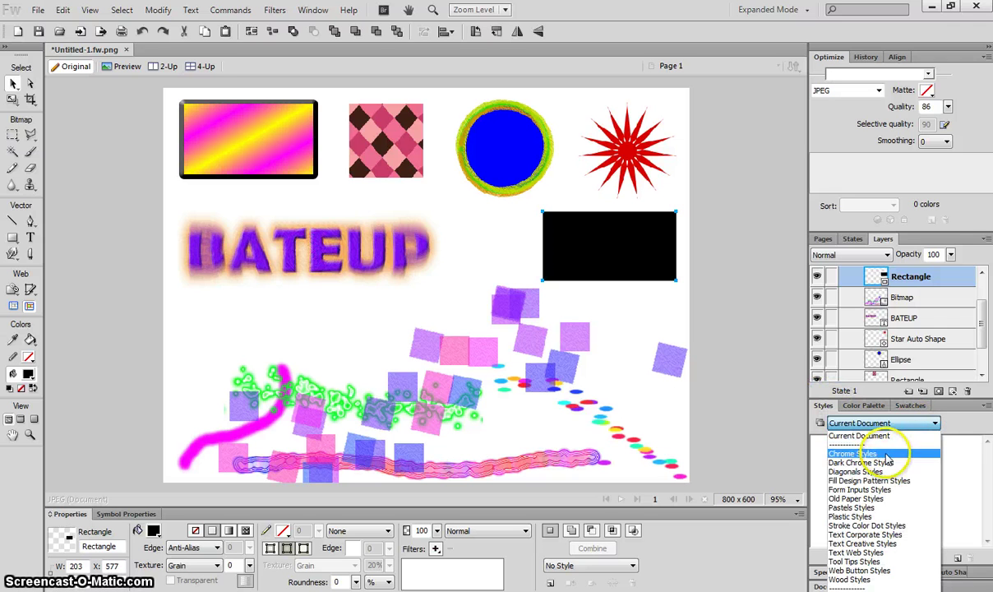
left_click(901, 453)
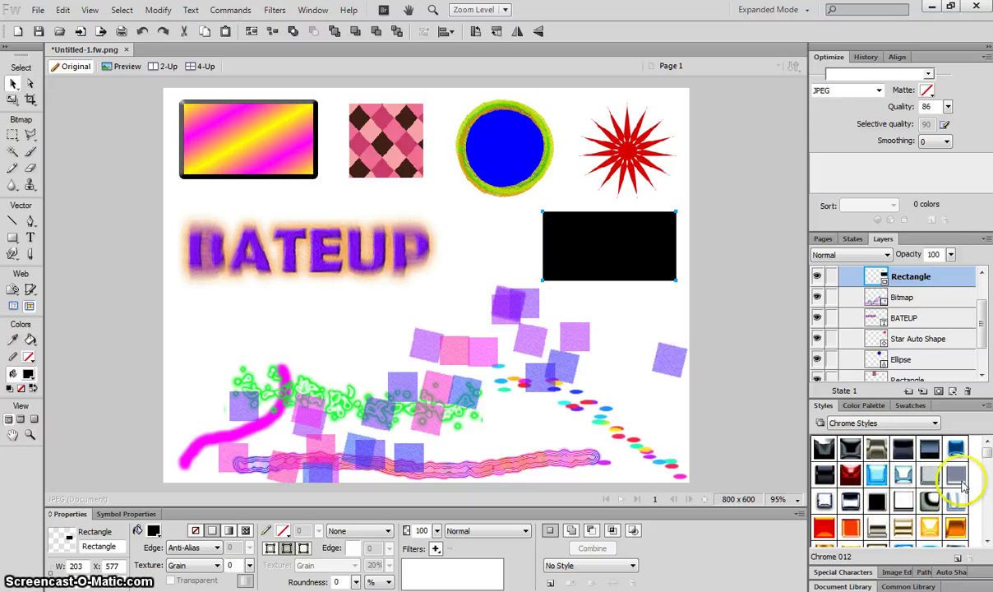
left_click_drag(987, 452, 986, 536)
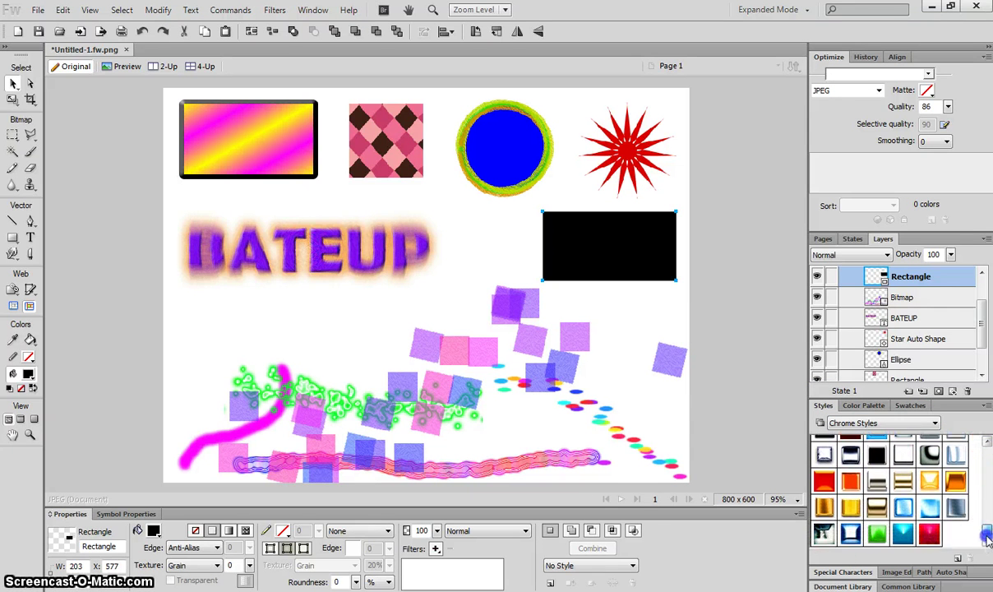
left_click(955, 483)
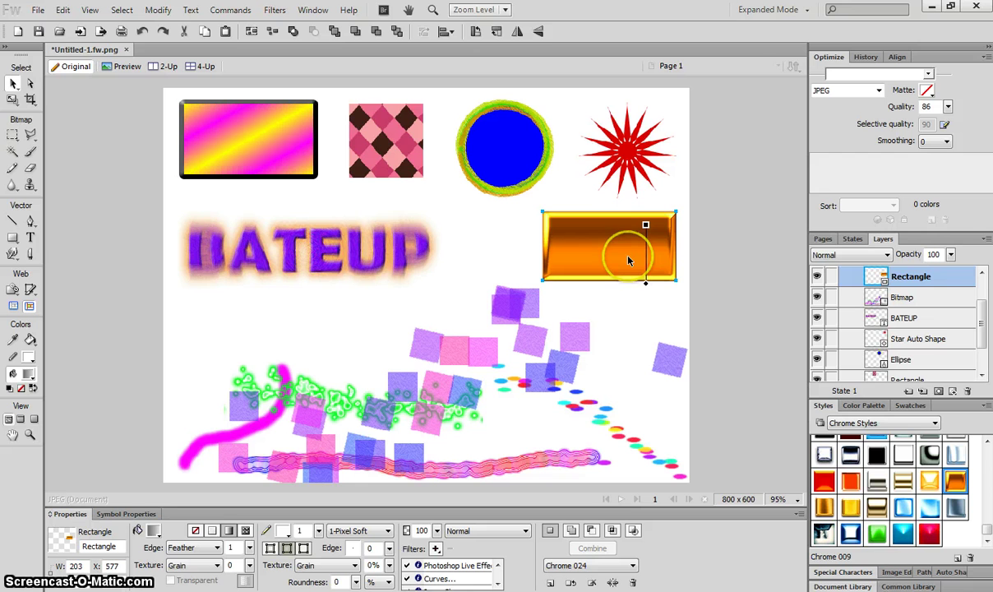
left_click(904, 535)
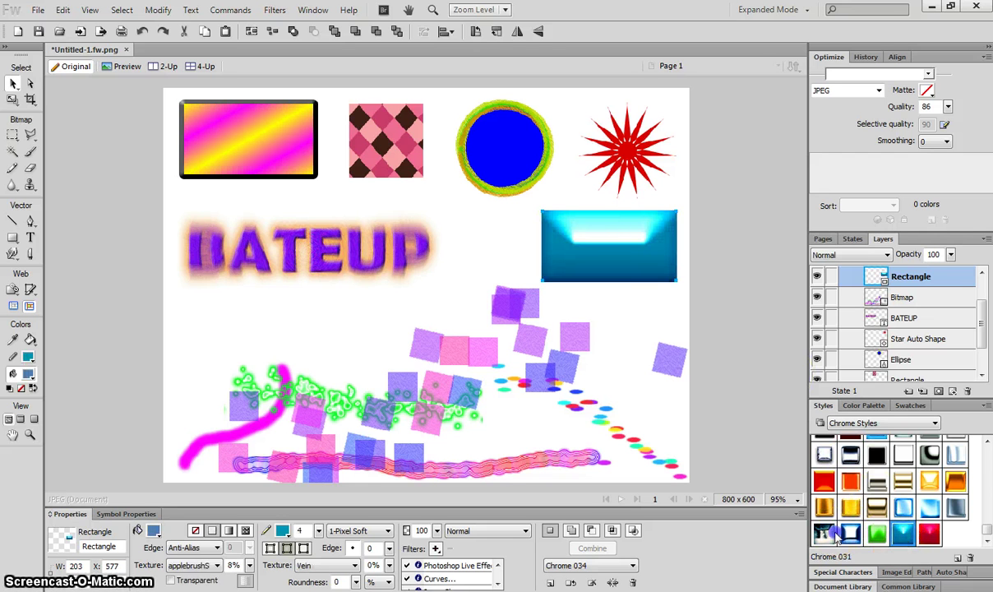
left_click(832, 535)
left_click(850, 535)
left_click(852, 482)
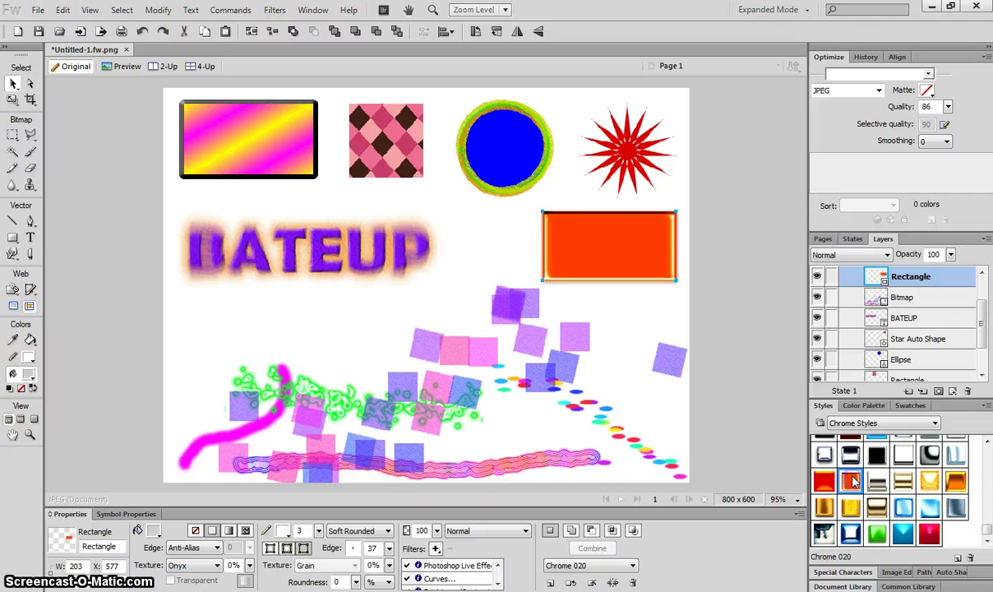
left_click(934, 423)
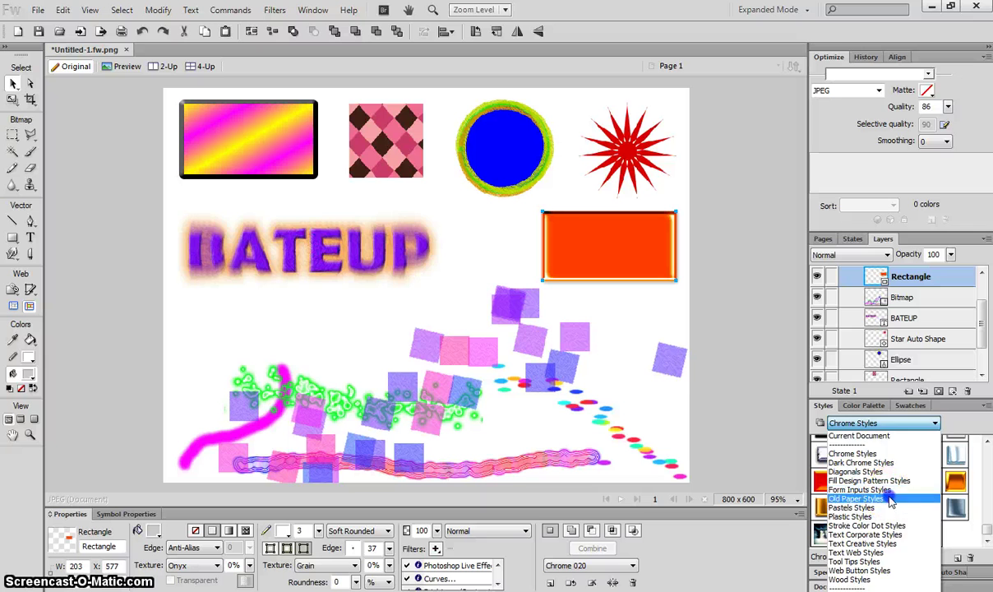
Step: Browse the Old Paper and Pastels style libraries, then load Plastic Styles
left_click(890, 499)
left_click(934, 422)
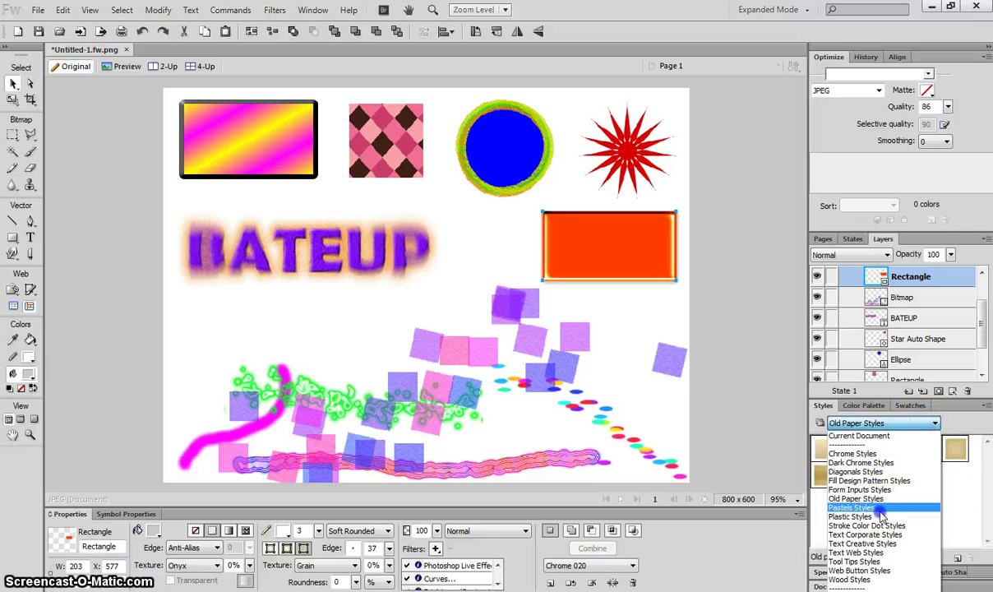
left_click(880, 507)
left_click(903, 425)
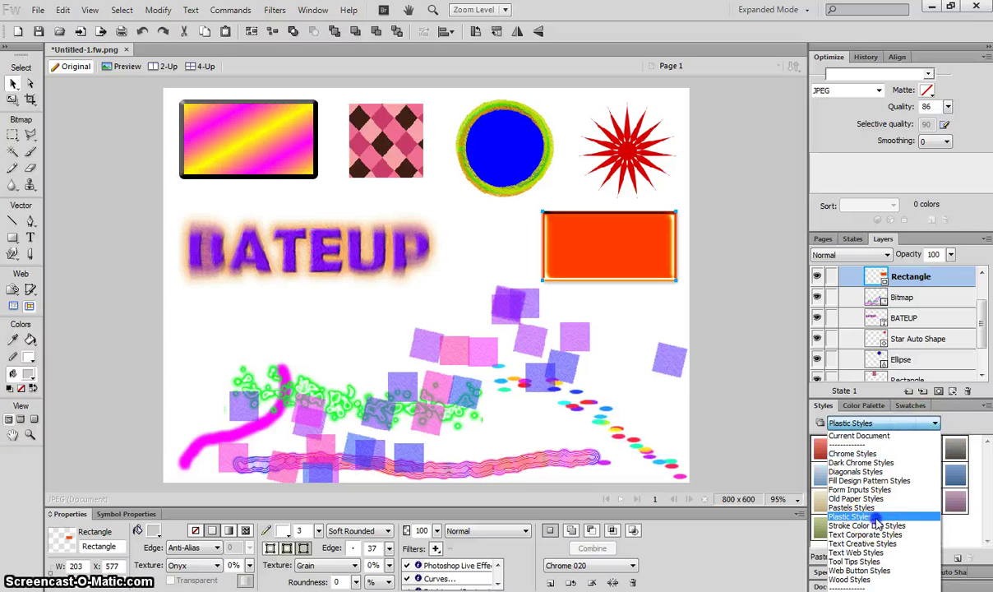
left_click(885, 518)
Step: Try red striped, silver, orange and blue-purple plastic styles, ending on pink Plastic 040
left_click(902, 450)
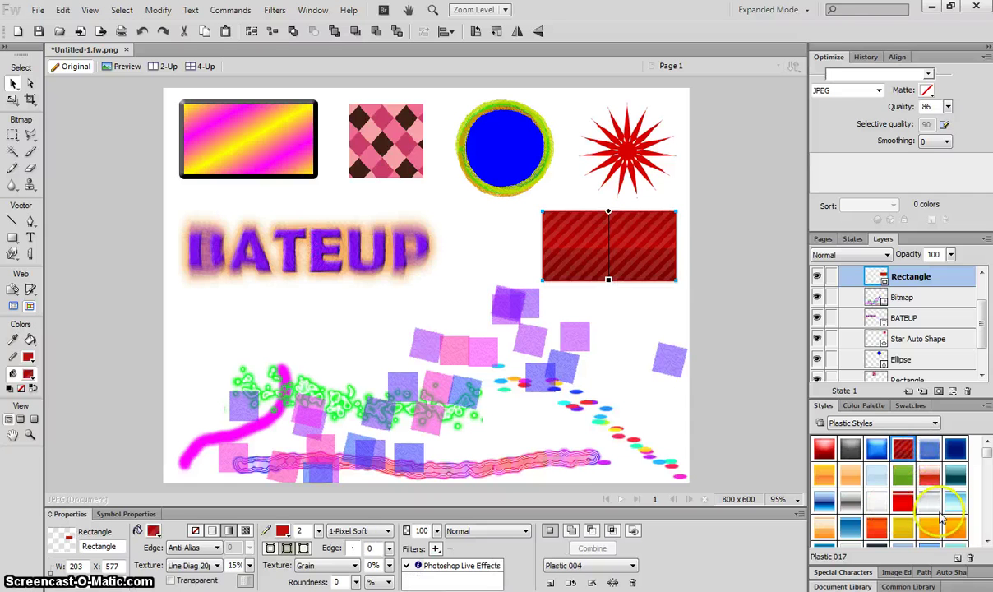
left_click(929, 503)
left_click(929, 530)
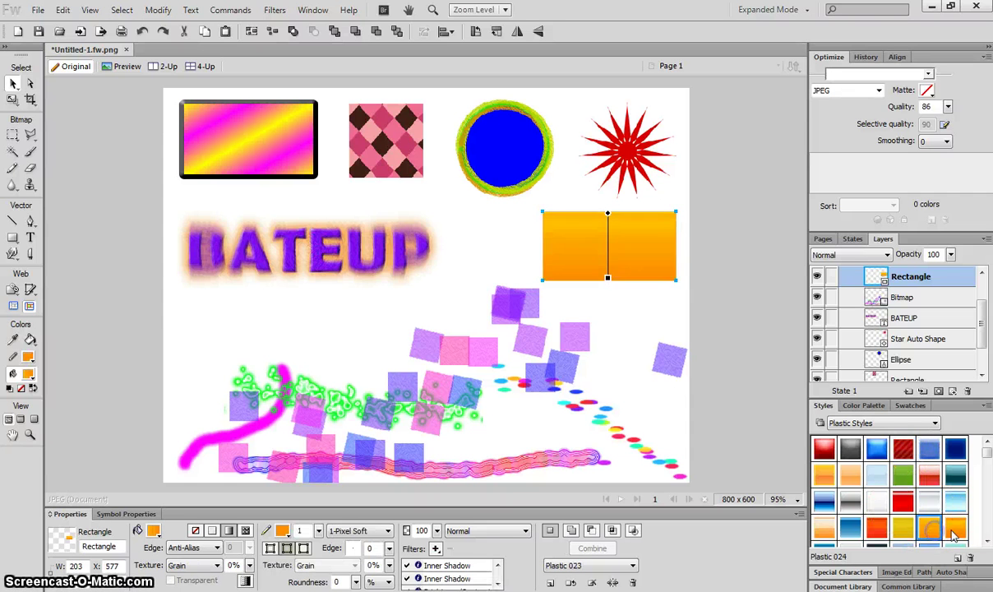
scroll(949, 523, "down", 1)
left_click(929, 476)
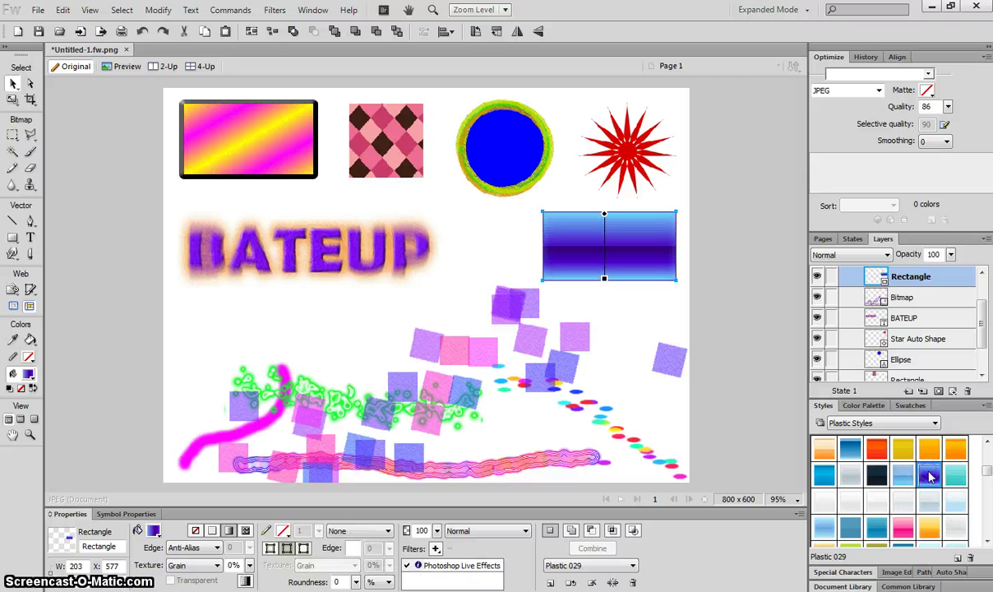
left_click(903, 528)
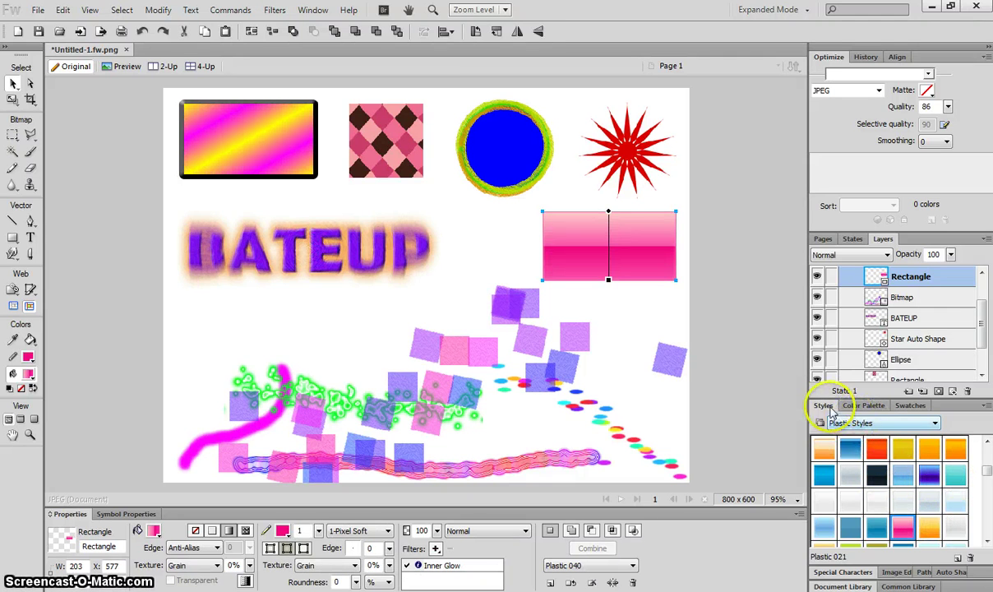
Step: Nudge the pink rectangle up-right and slide BATEUP right so its last letters sit beneath it
left_click_drag(628, 250, 633, 246)
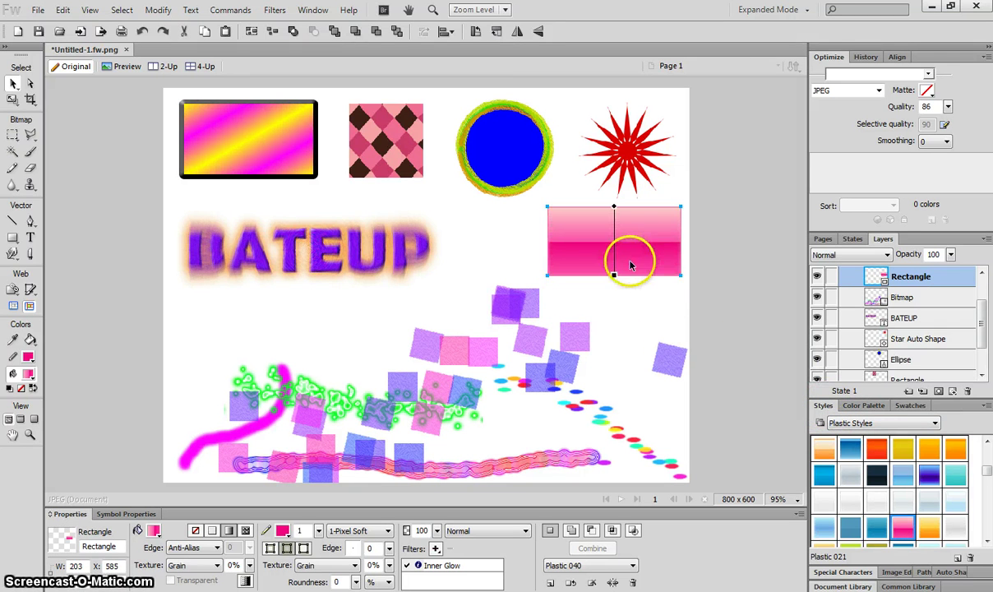
left_click_drag(988, 475, 973, 456)
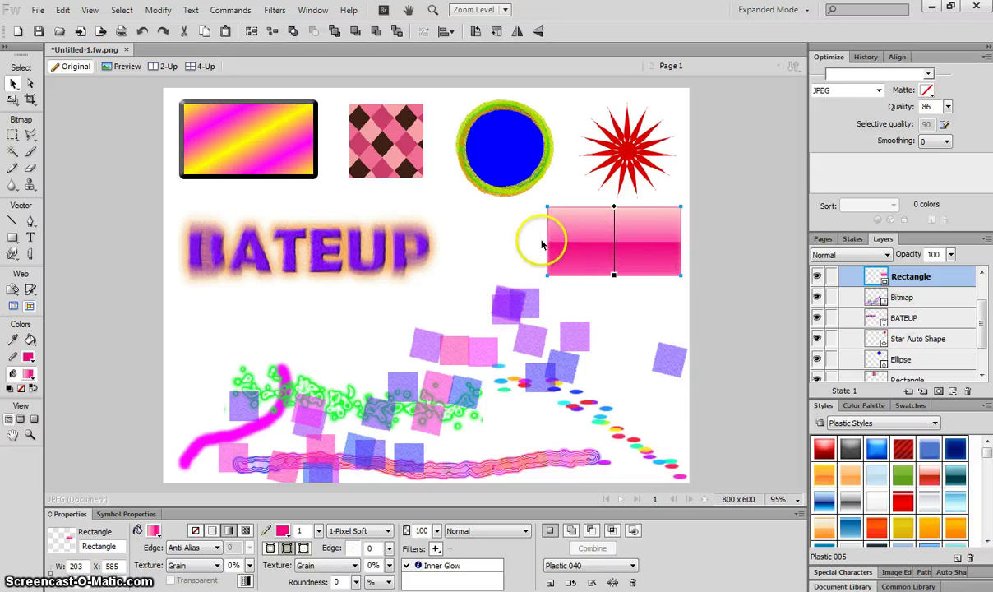
left_click_drag(377, 252, 594, 240)
left_click(485, 241)
mouse_move(486, 241)
left_mouse_down()
mouse_move(456, 242)
mouse_move(504, 244)
mouse_move(473, 244)
left_mouse_up()
left_click(513, 243)
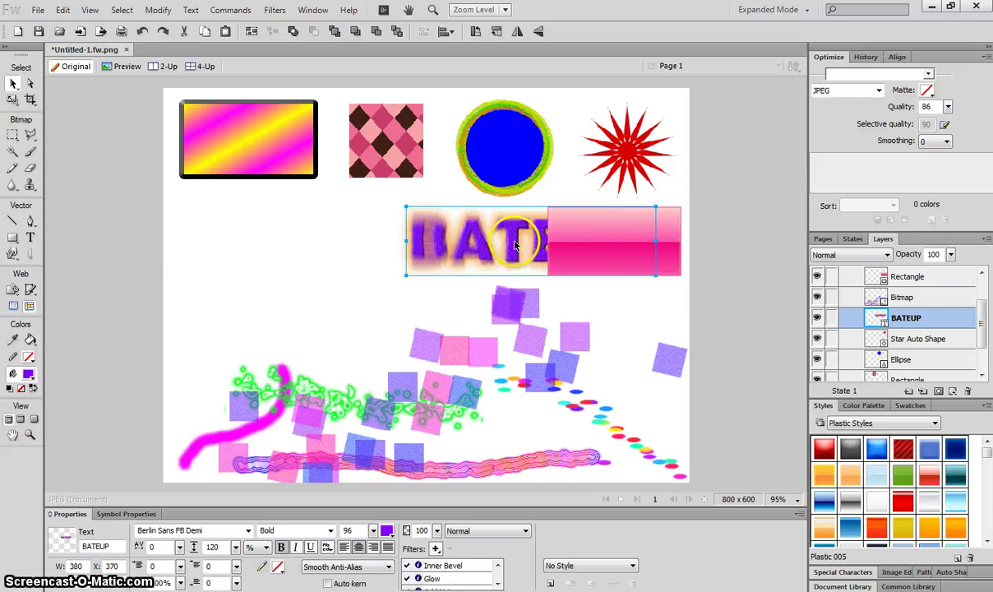
Step: Apply Arrange > Bring to Front to the BATEUP text, then undo it with Ctrl+Z
right_click(516, 244)
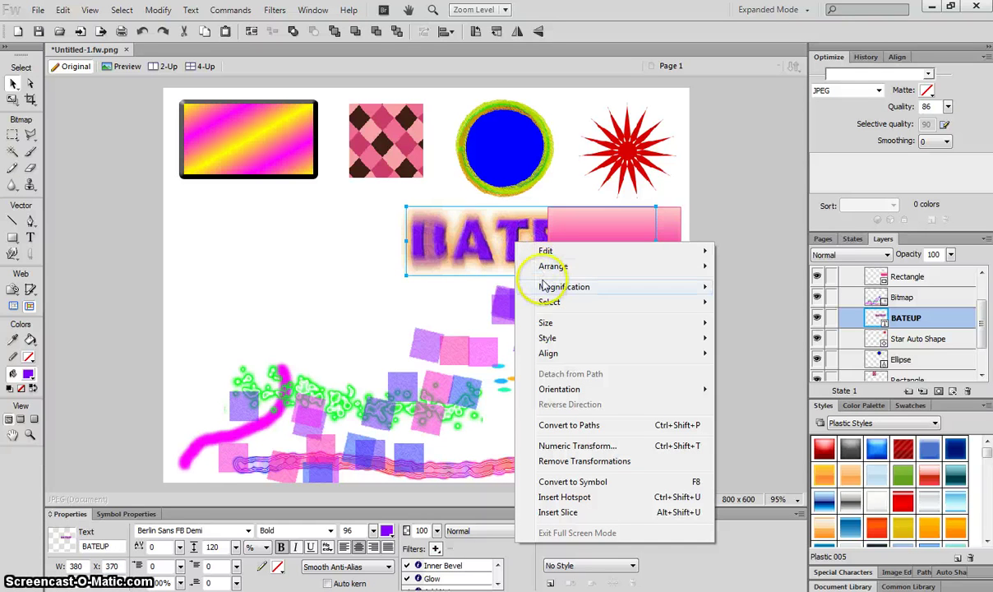
mouse_move(551, 272)
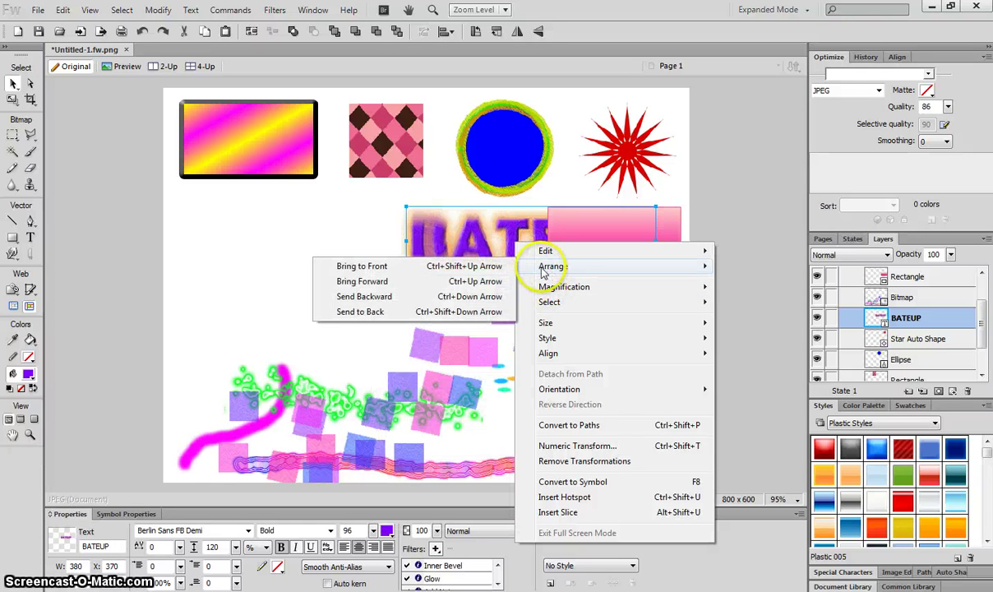
left_click(456, 266)
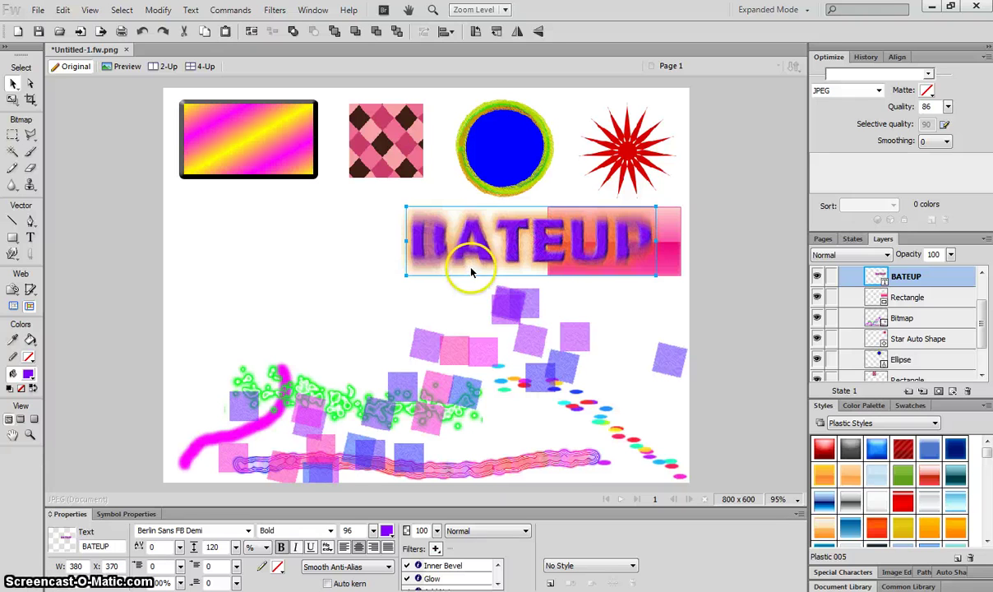
key("ctrl+z")
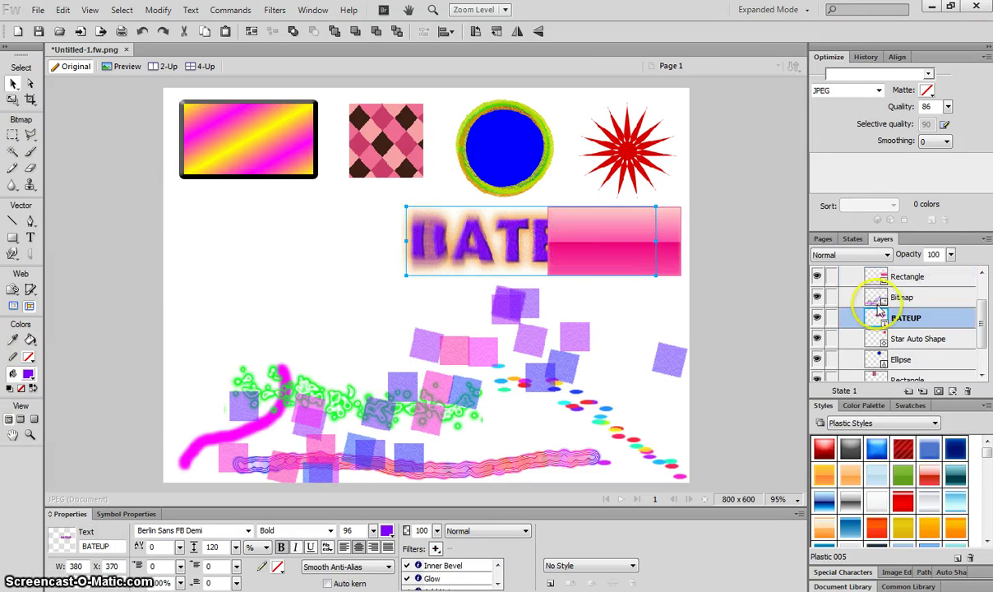
Step: Move the BATEUP layer above the Rectangle layer in the Layers panel
scroll(977, 326, "up", 2)
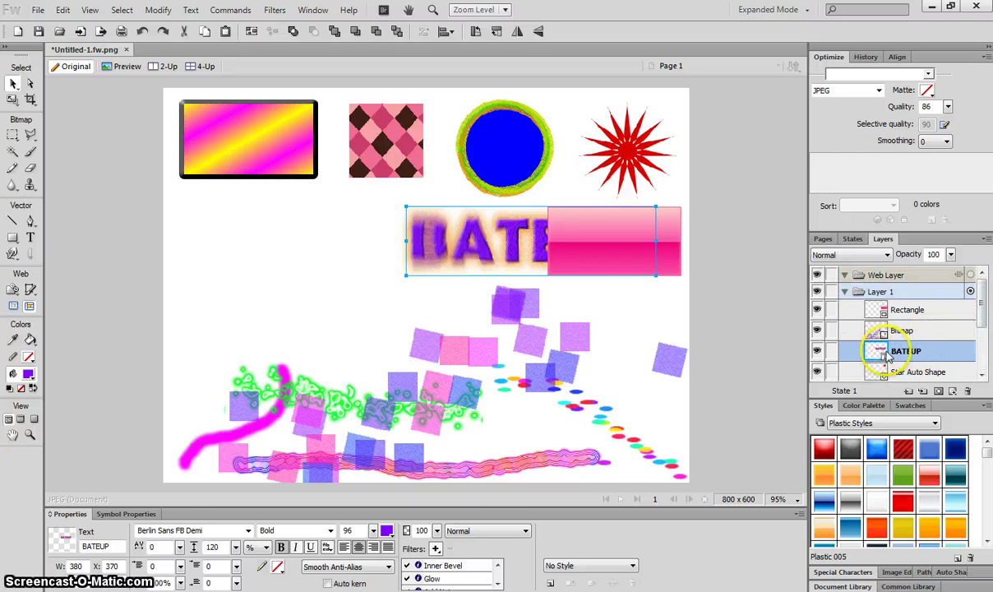
mouse_move(908, 342)
left_mouse_down()
mouse_move(912, 307)
mouse_move(920, 346)
left_mouse_up()
left_click(913, 312)
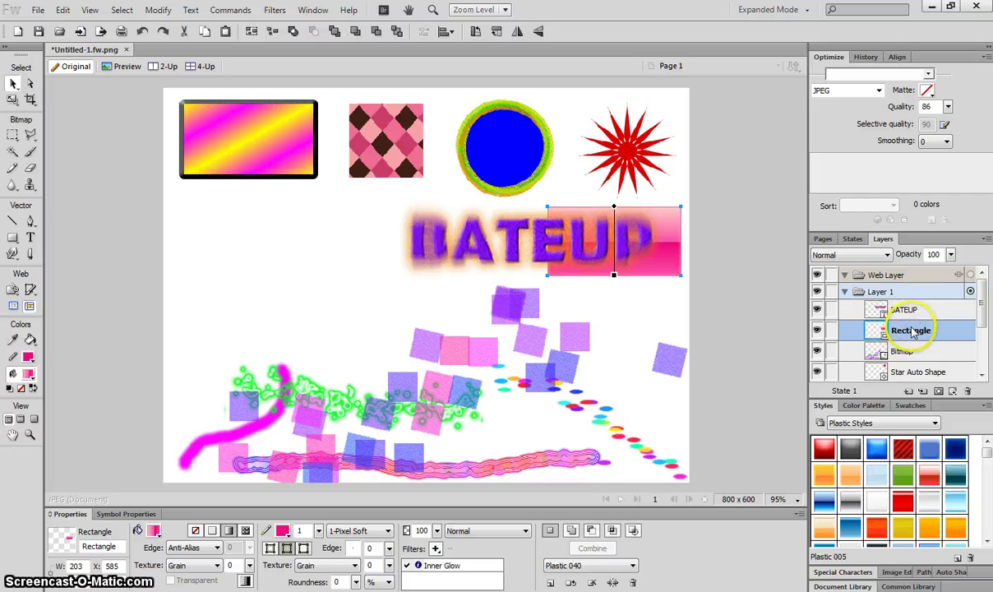
left_click(905, 312)
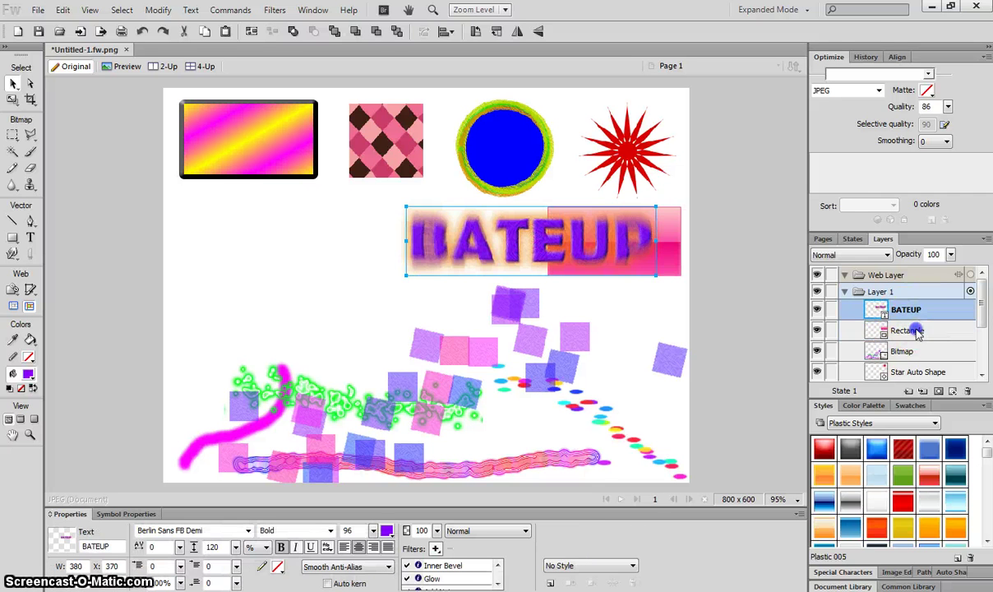
left_click(910, 330)
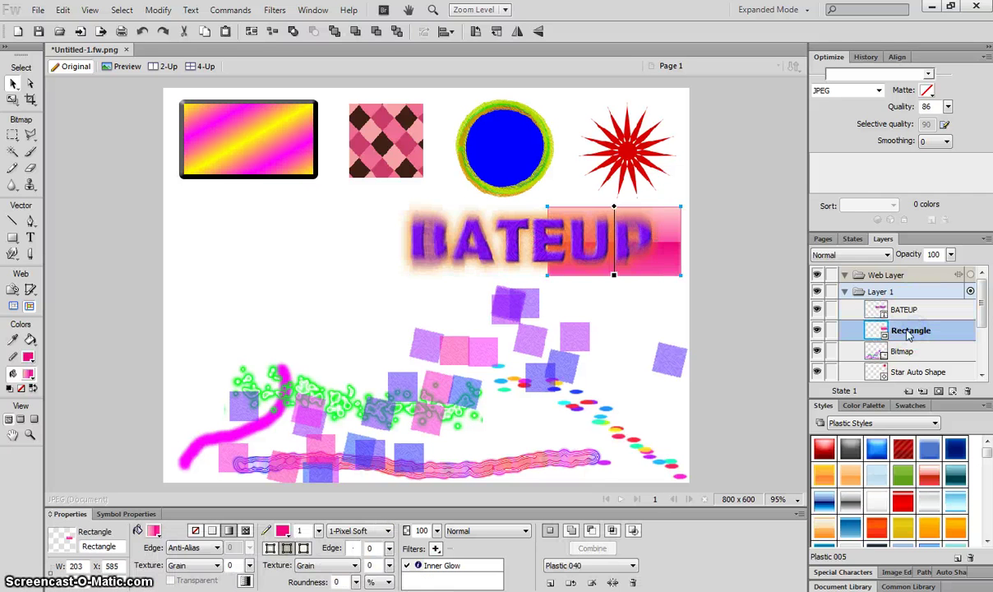
Step: Drag the BATEUP text left, clear of the pink rectangle, and deselect it
left_click(714, 243)
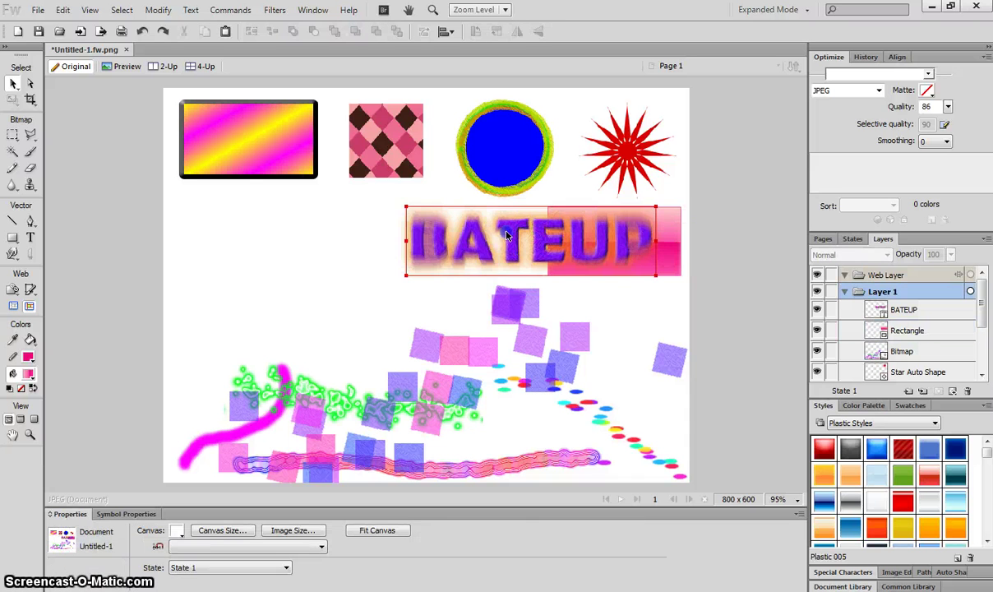
left_click_drag(506, 236, 309, 235)
left_click(239, 303)
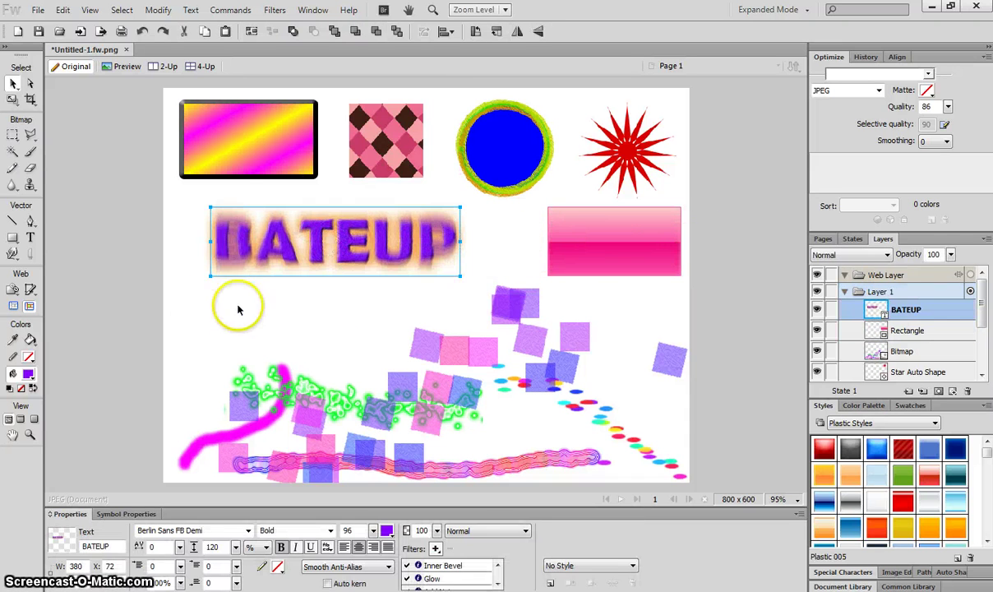
Step: Save As with the file name My Artwork, keeping the Fireworks PNG type
left_click(39, 10)
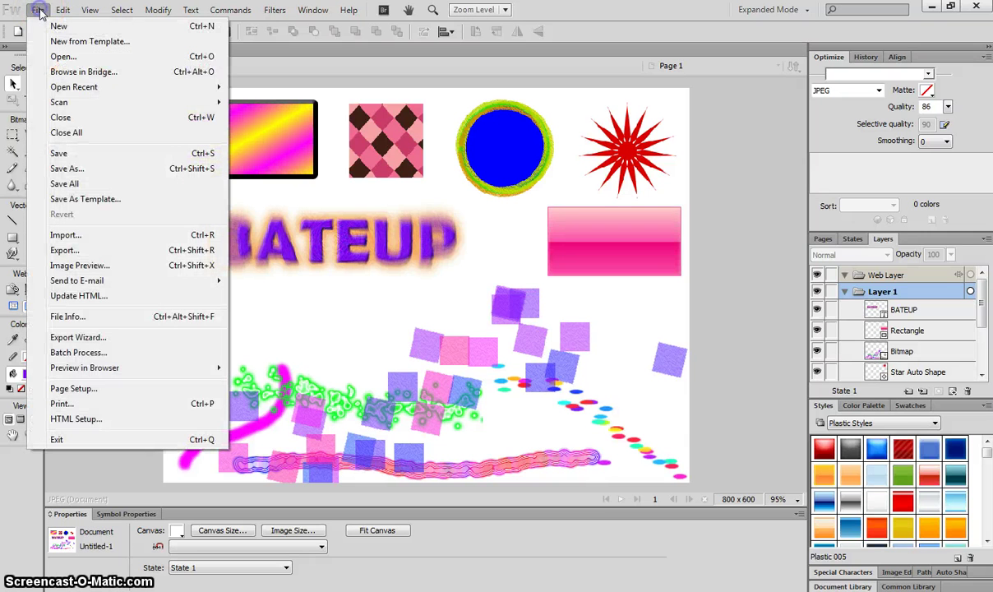
left_click(83, 169)
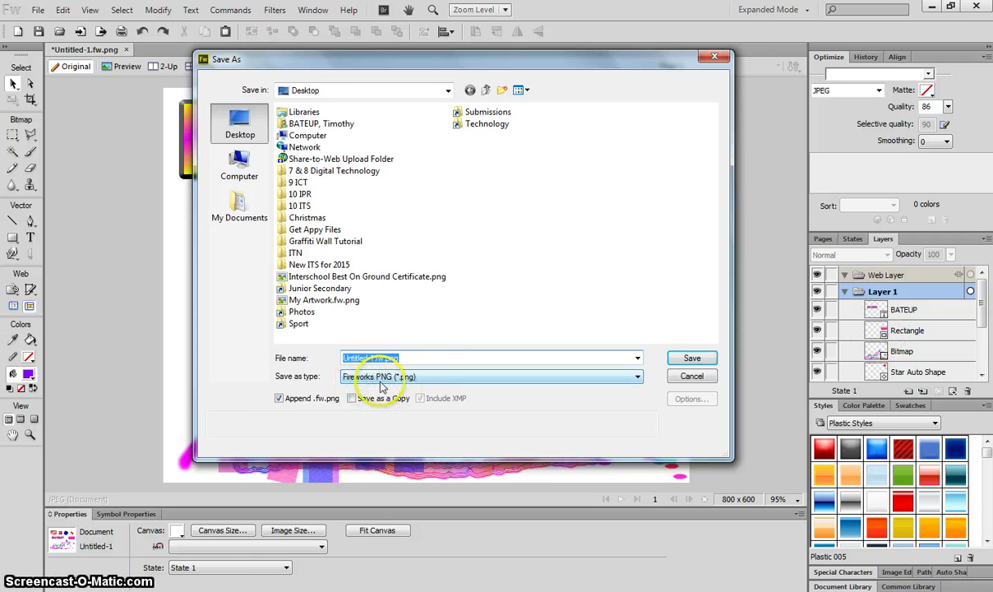
left_click(414, 356)
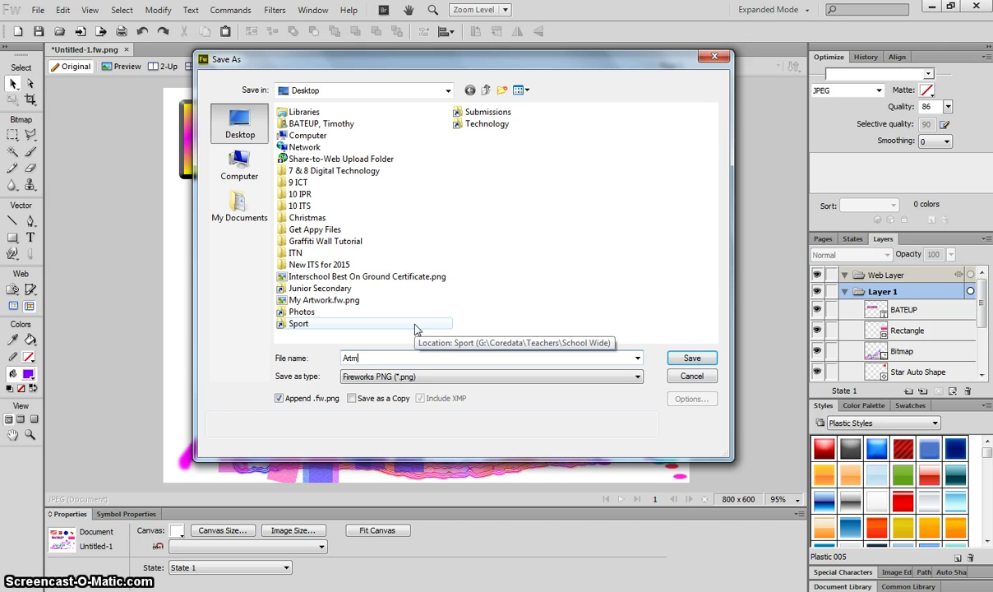
type("My A")
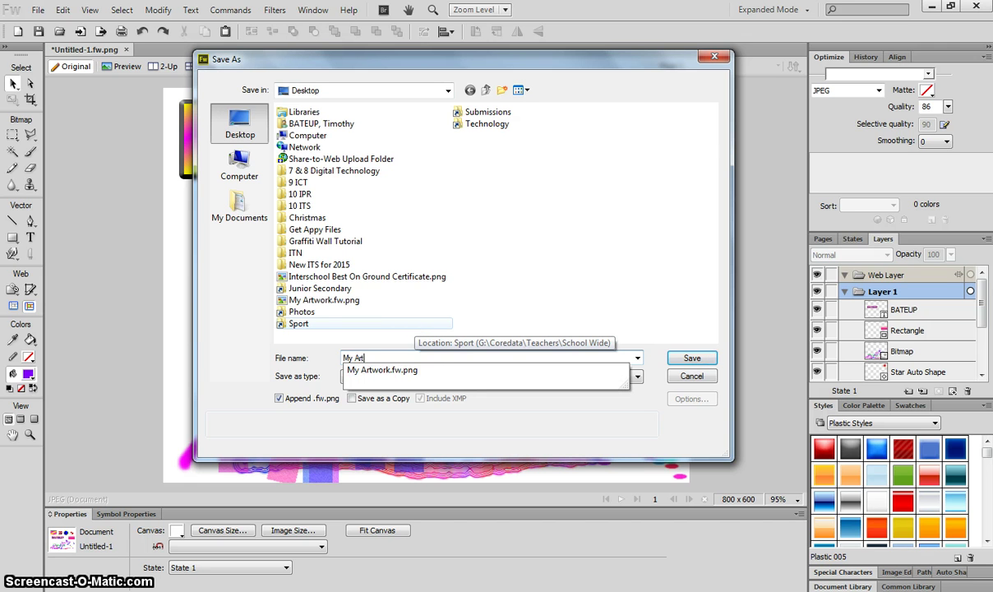
left_click(690, 359)
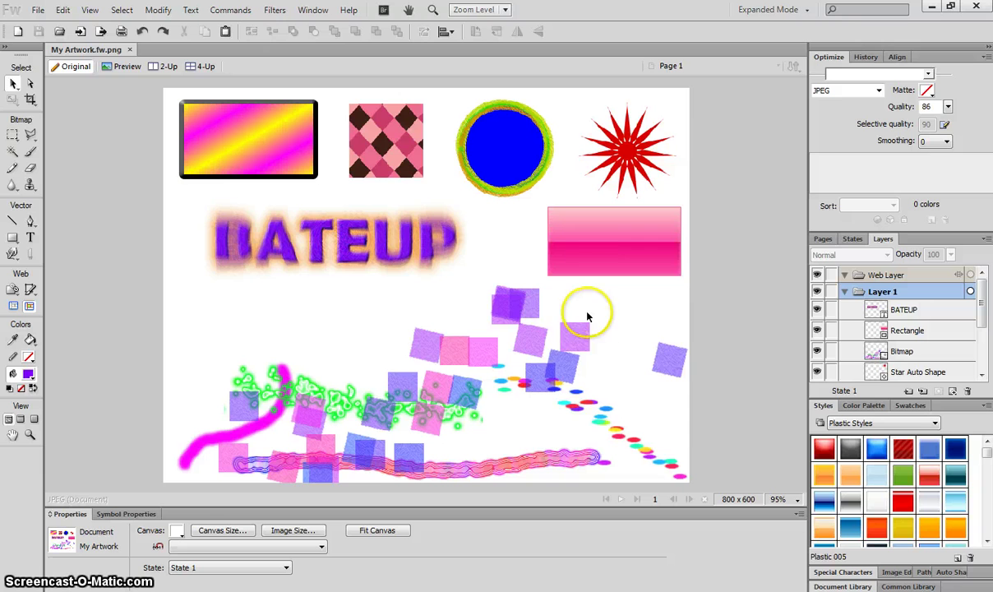
Step: Save As with the type set to JPEG, keeping the name My Artwork.jpg
left_click(39, 11)
left_click(71, 168)
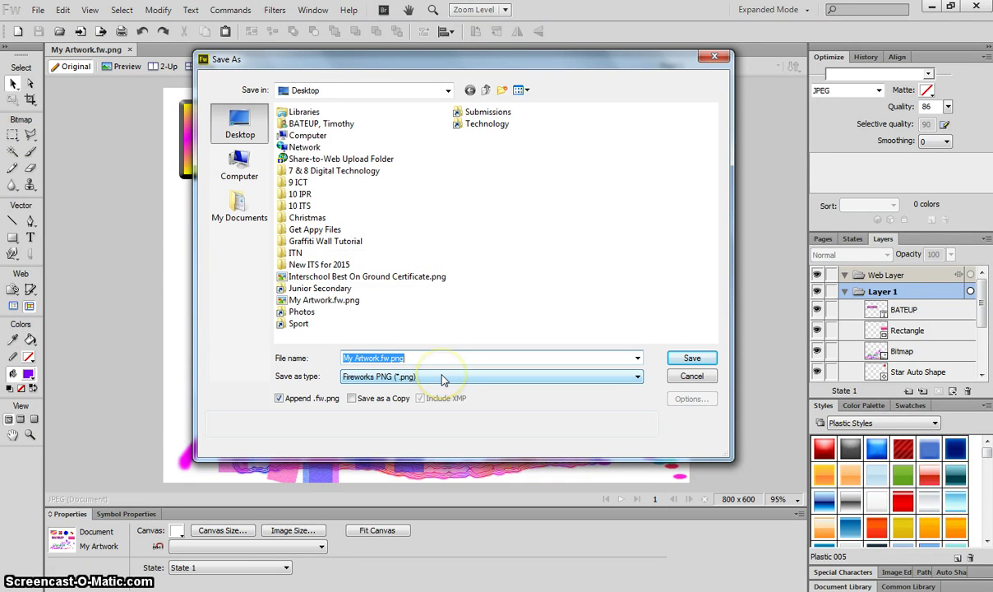
left_click(443, 377)
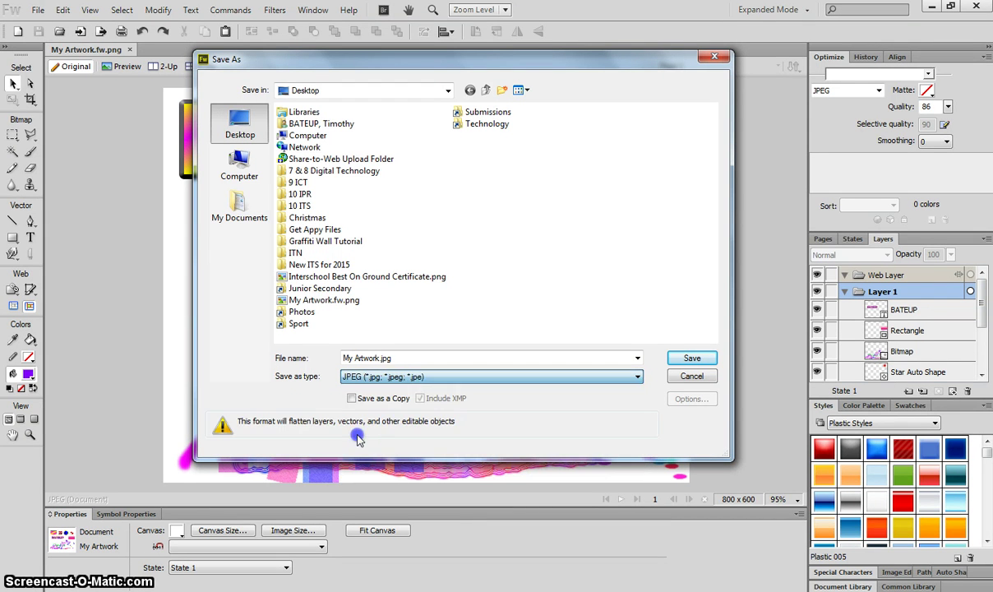
left_click(345, 358)
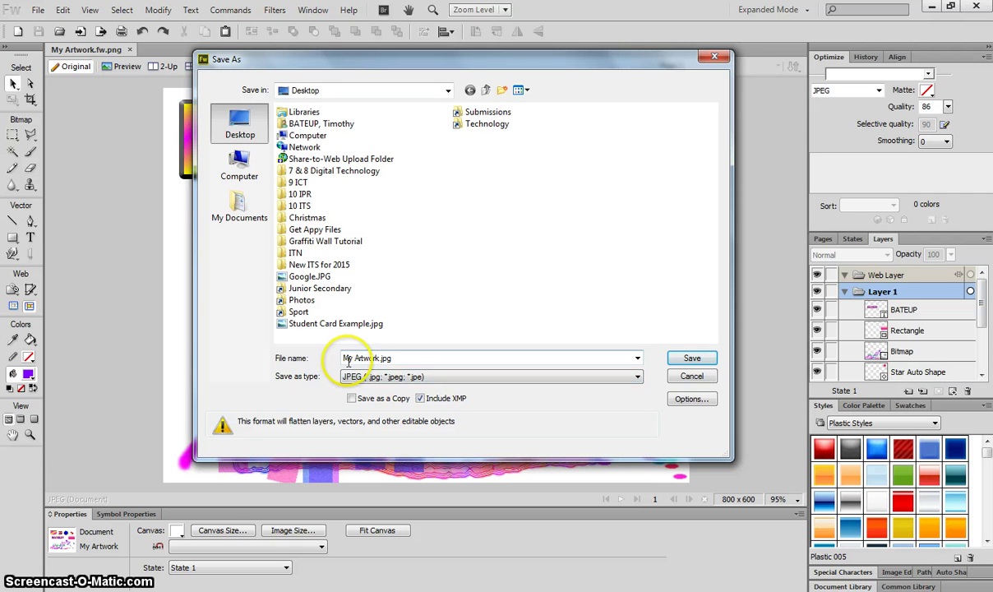
left_click(407, 376)
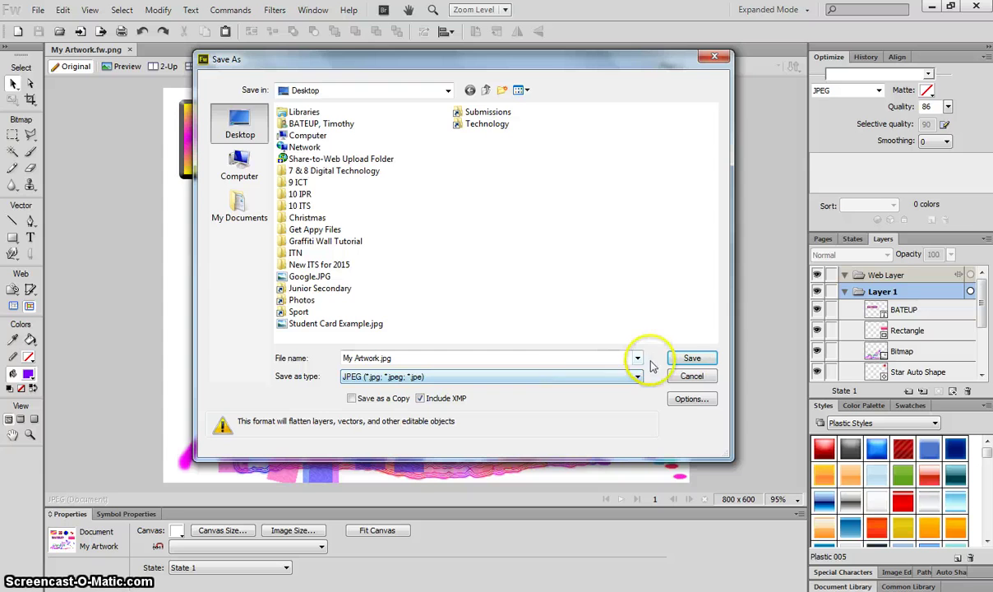
left_click(692, 358)
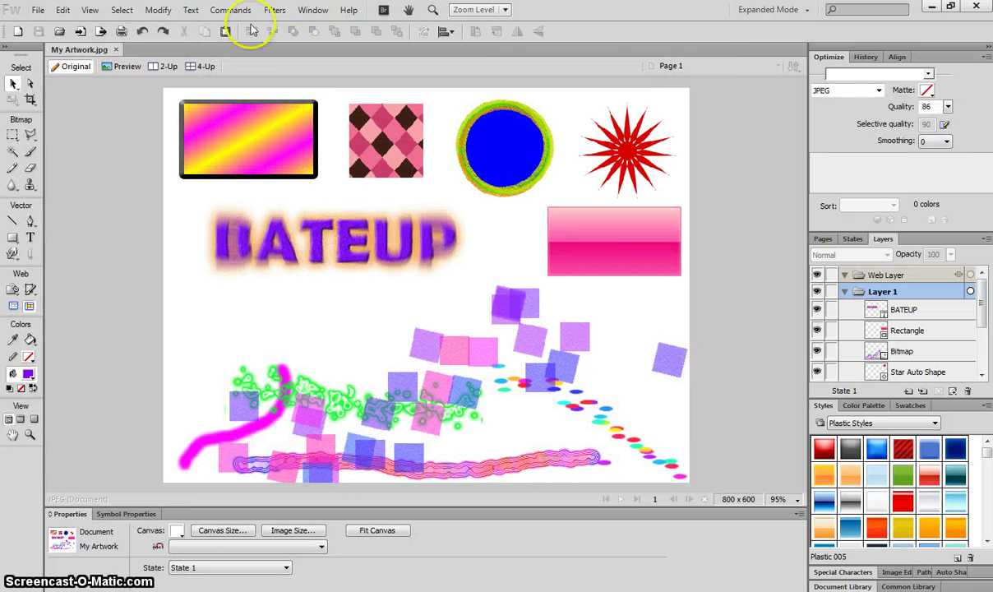
Step: Close the artwork without saving, then reopen My Artwork.jpg from the recent files list
left_click(117, 50)
left_click(575, 333)
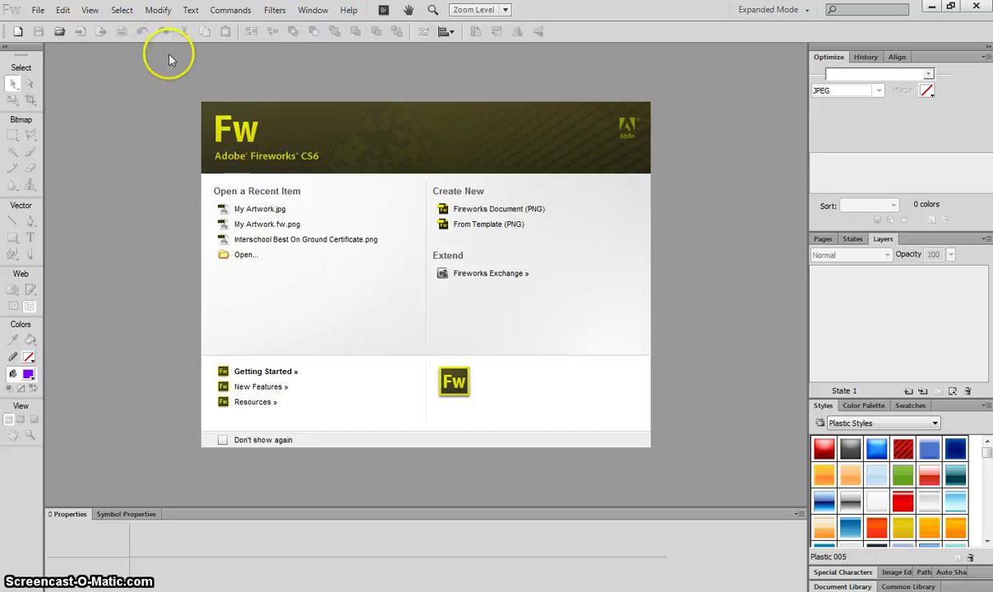
left_click(261, 209)
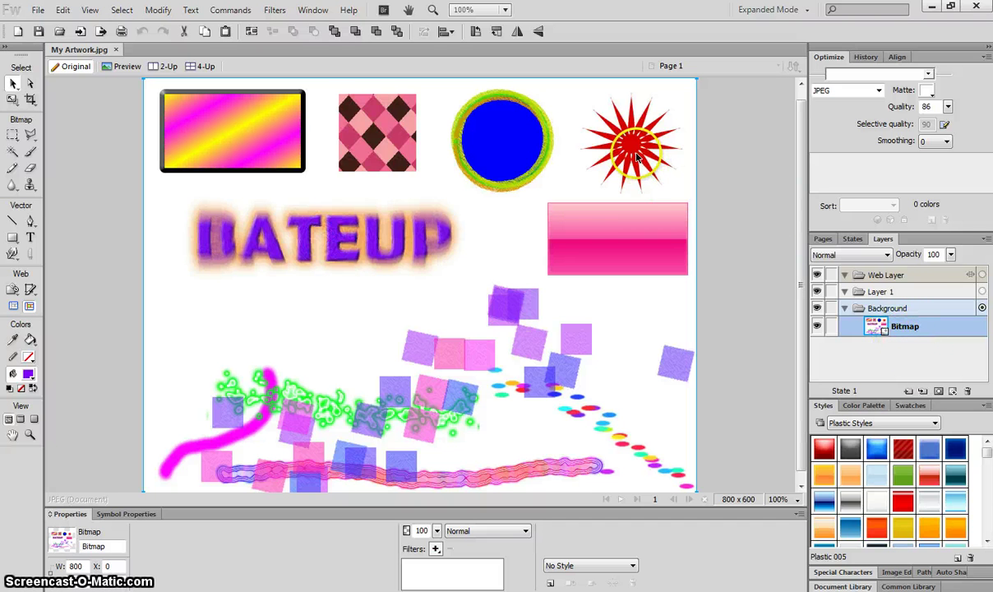
Step: Drag and click the star and shapes to confirm everything is one flattened bitmap
left_click_drag(643, 164, 622, 187)
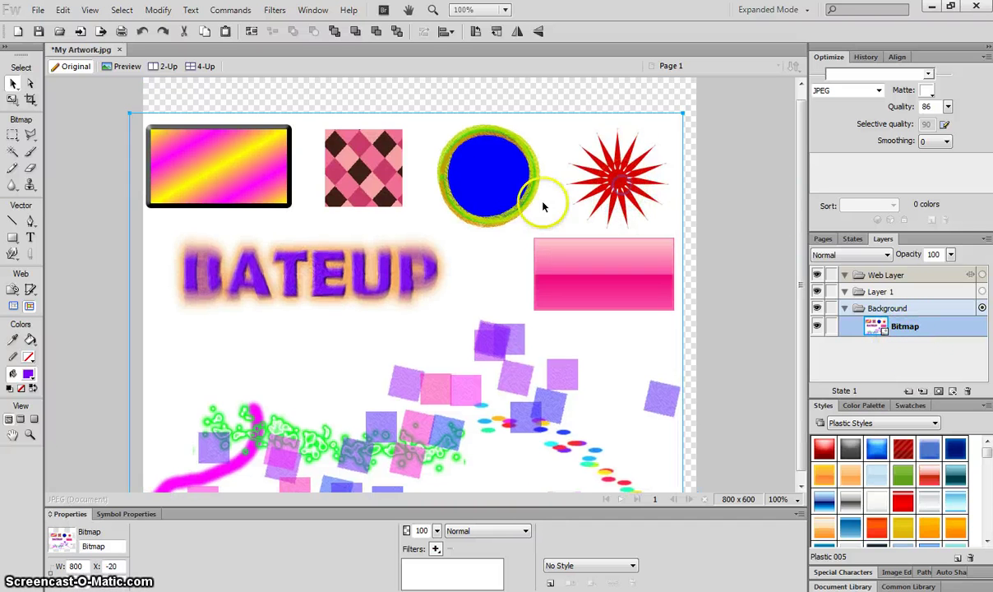
left_click_drag(532, 195, 543, 177)
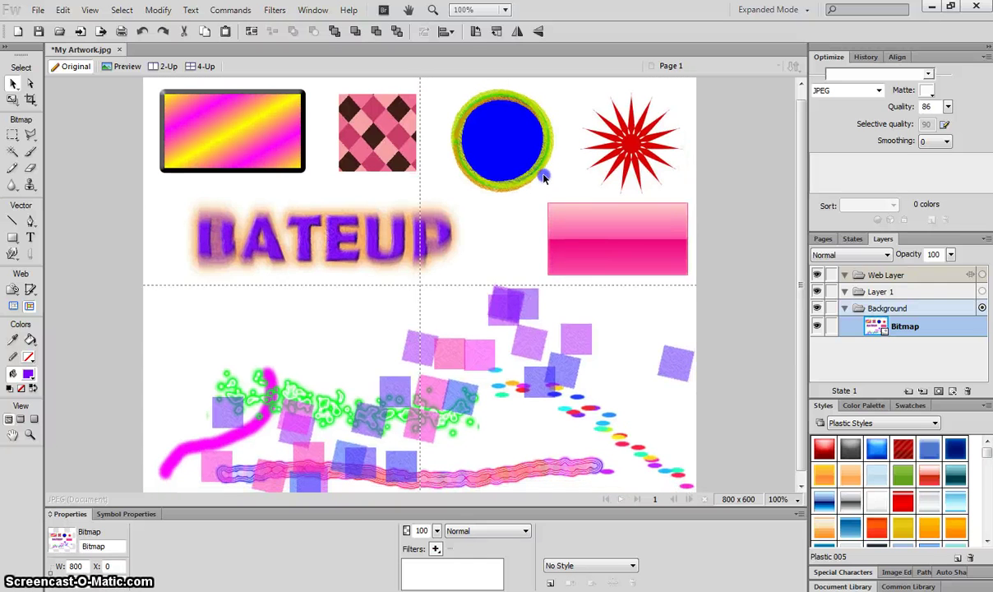
left_click(627, 148)
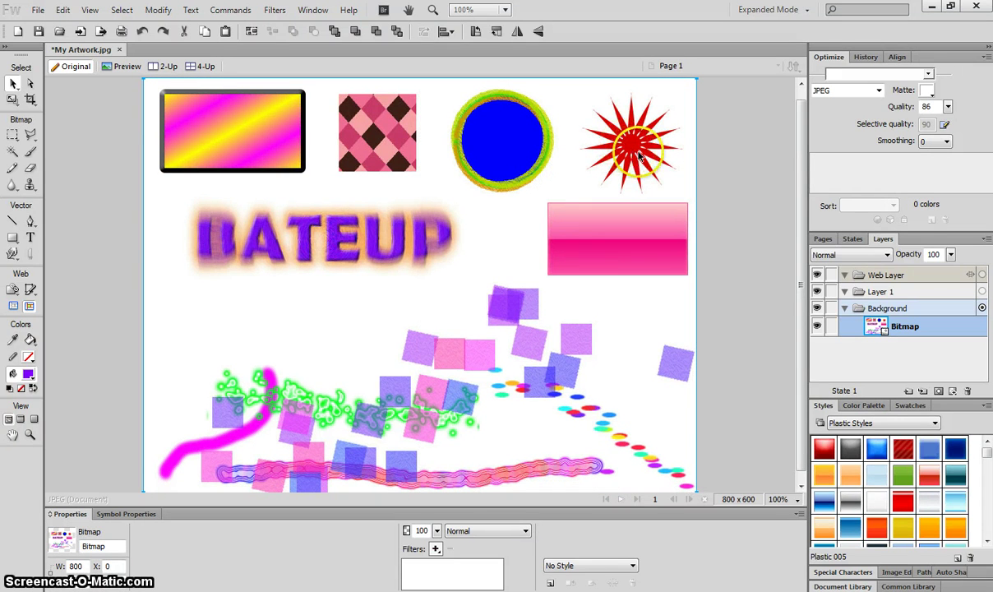
left_click(878, 329)
left_click(377, 174)
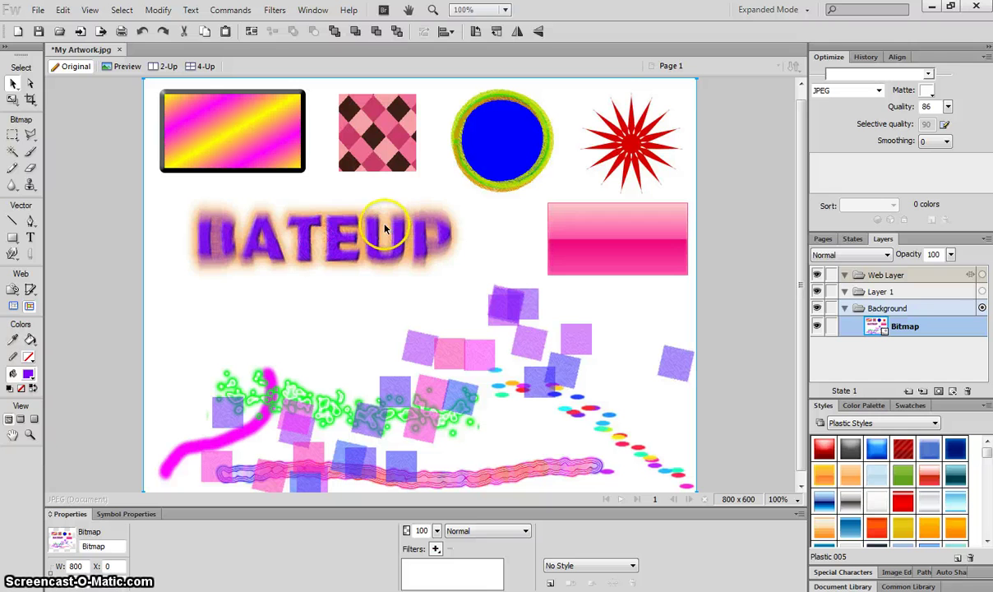